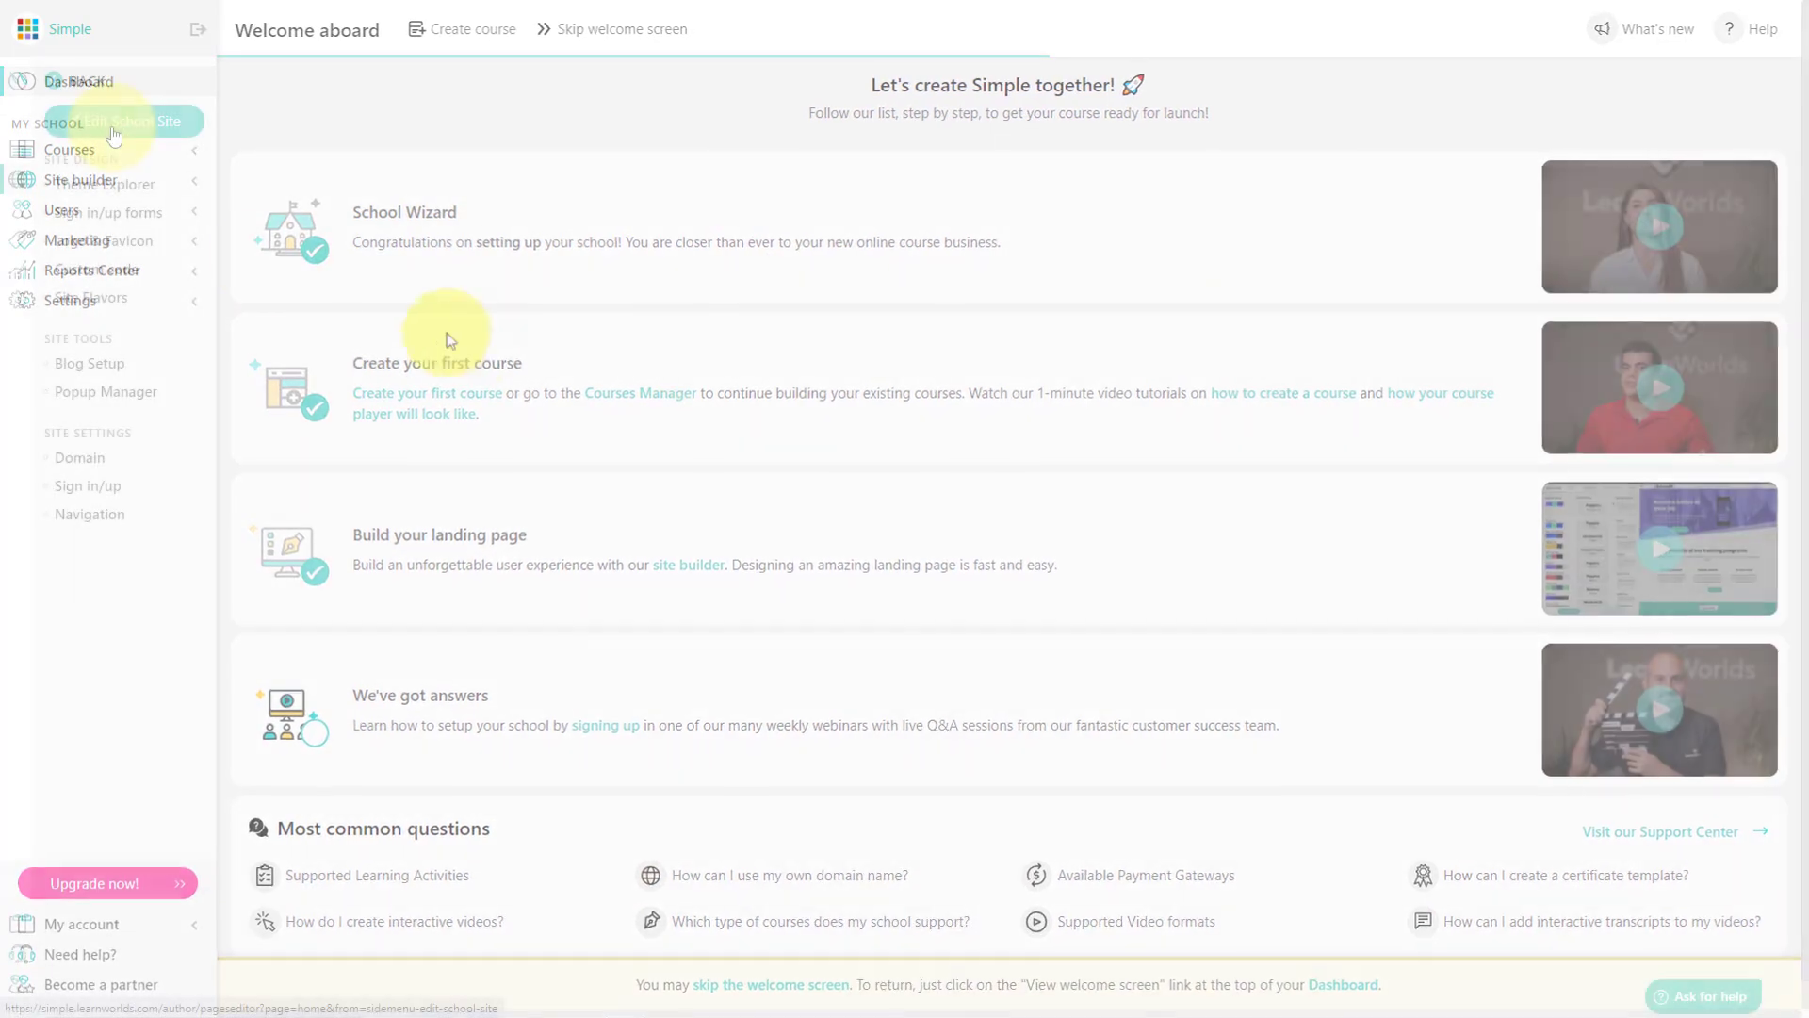
- Open the school site editor and scroll through the Home page sections, including 'Our courses' with the $95 course card
left_click(104, 122)
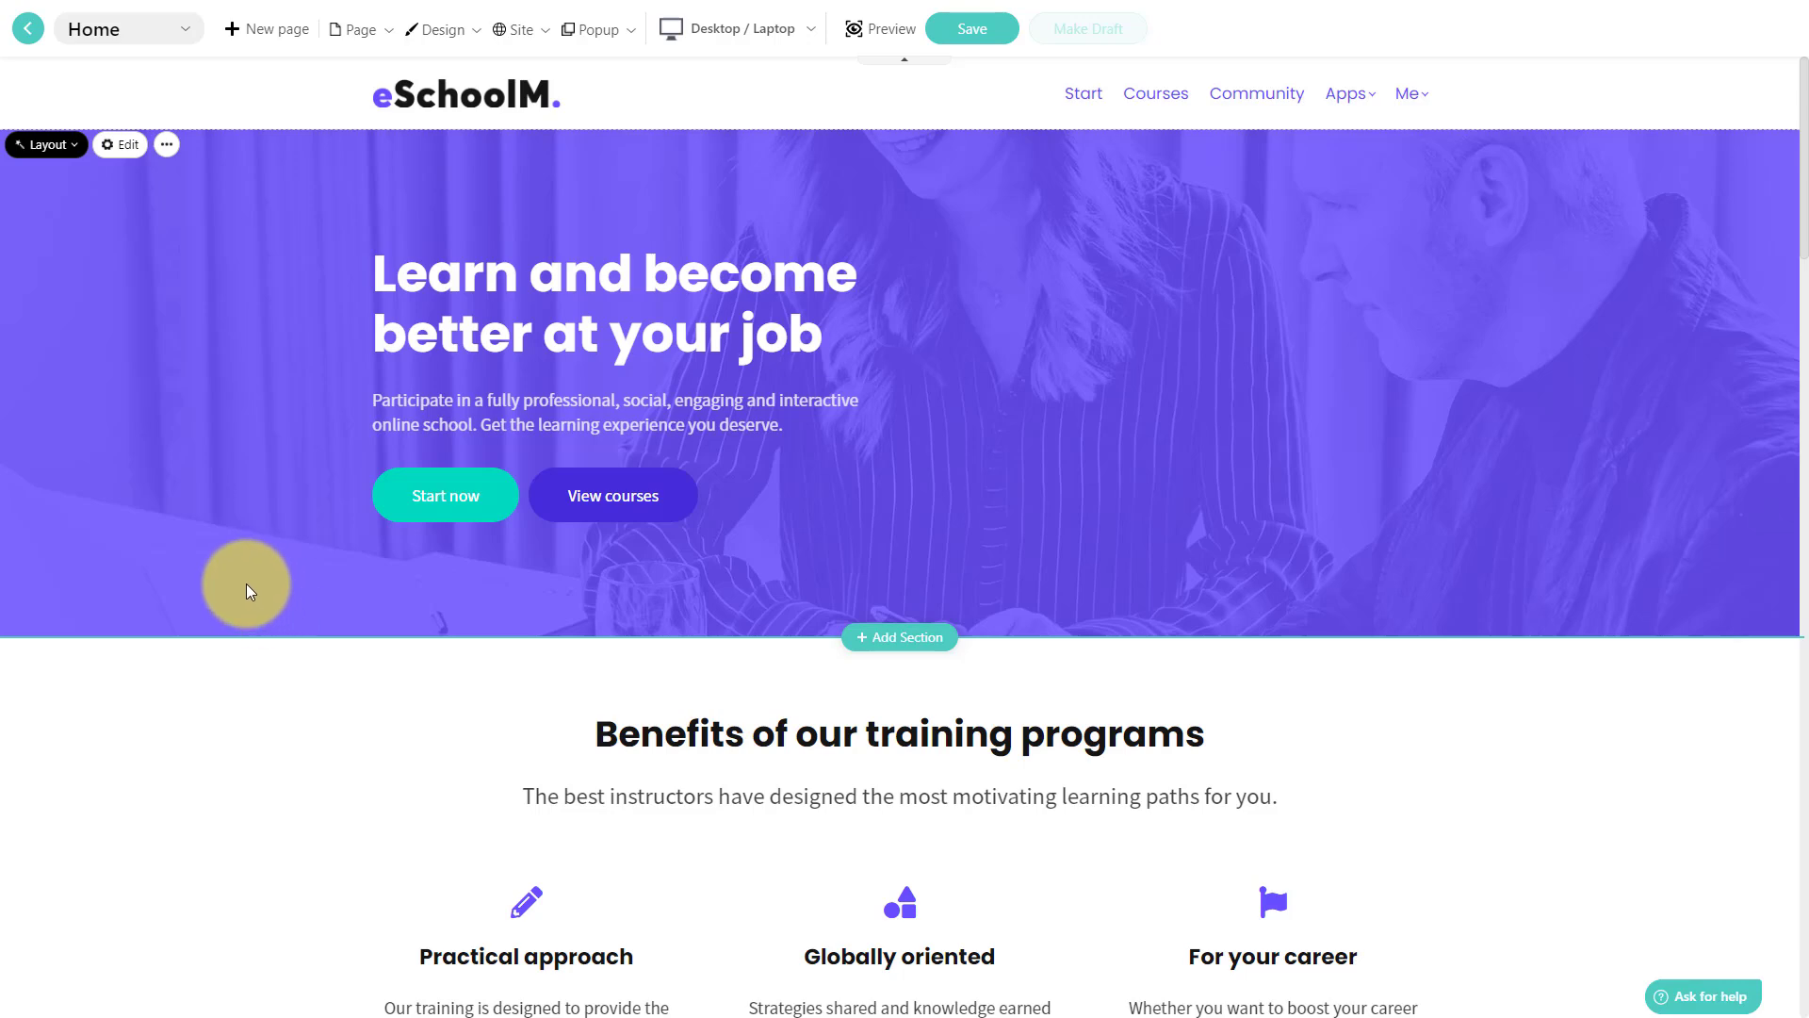
scroll(246, 584, "down", 8)
scroll(246, 585, "down", 5)
scroll(246, 584, "down", 8)
scroll(246, 585, "down", 7)
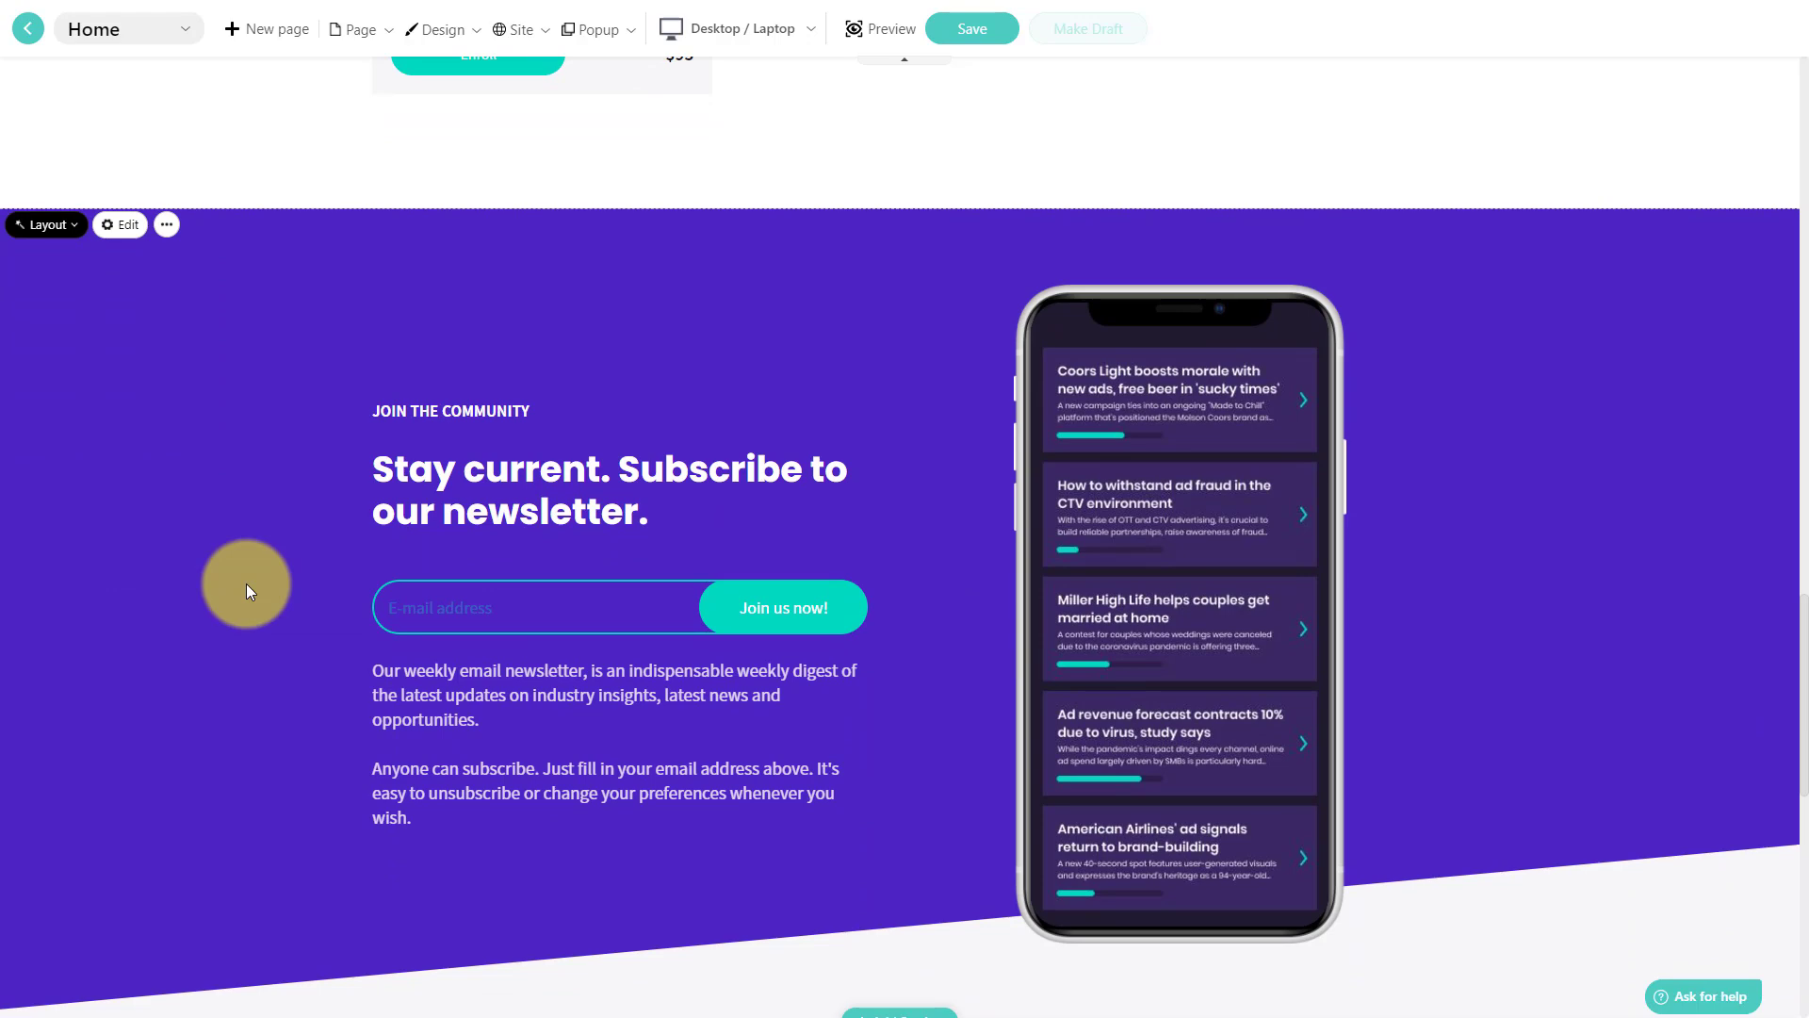
scroll(246, 591, "down", 2)
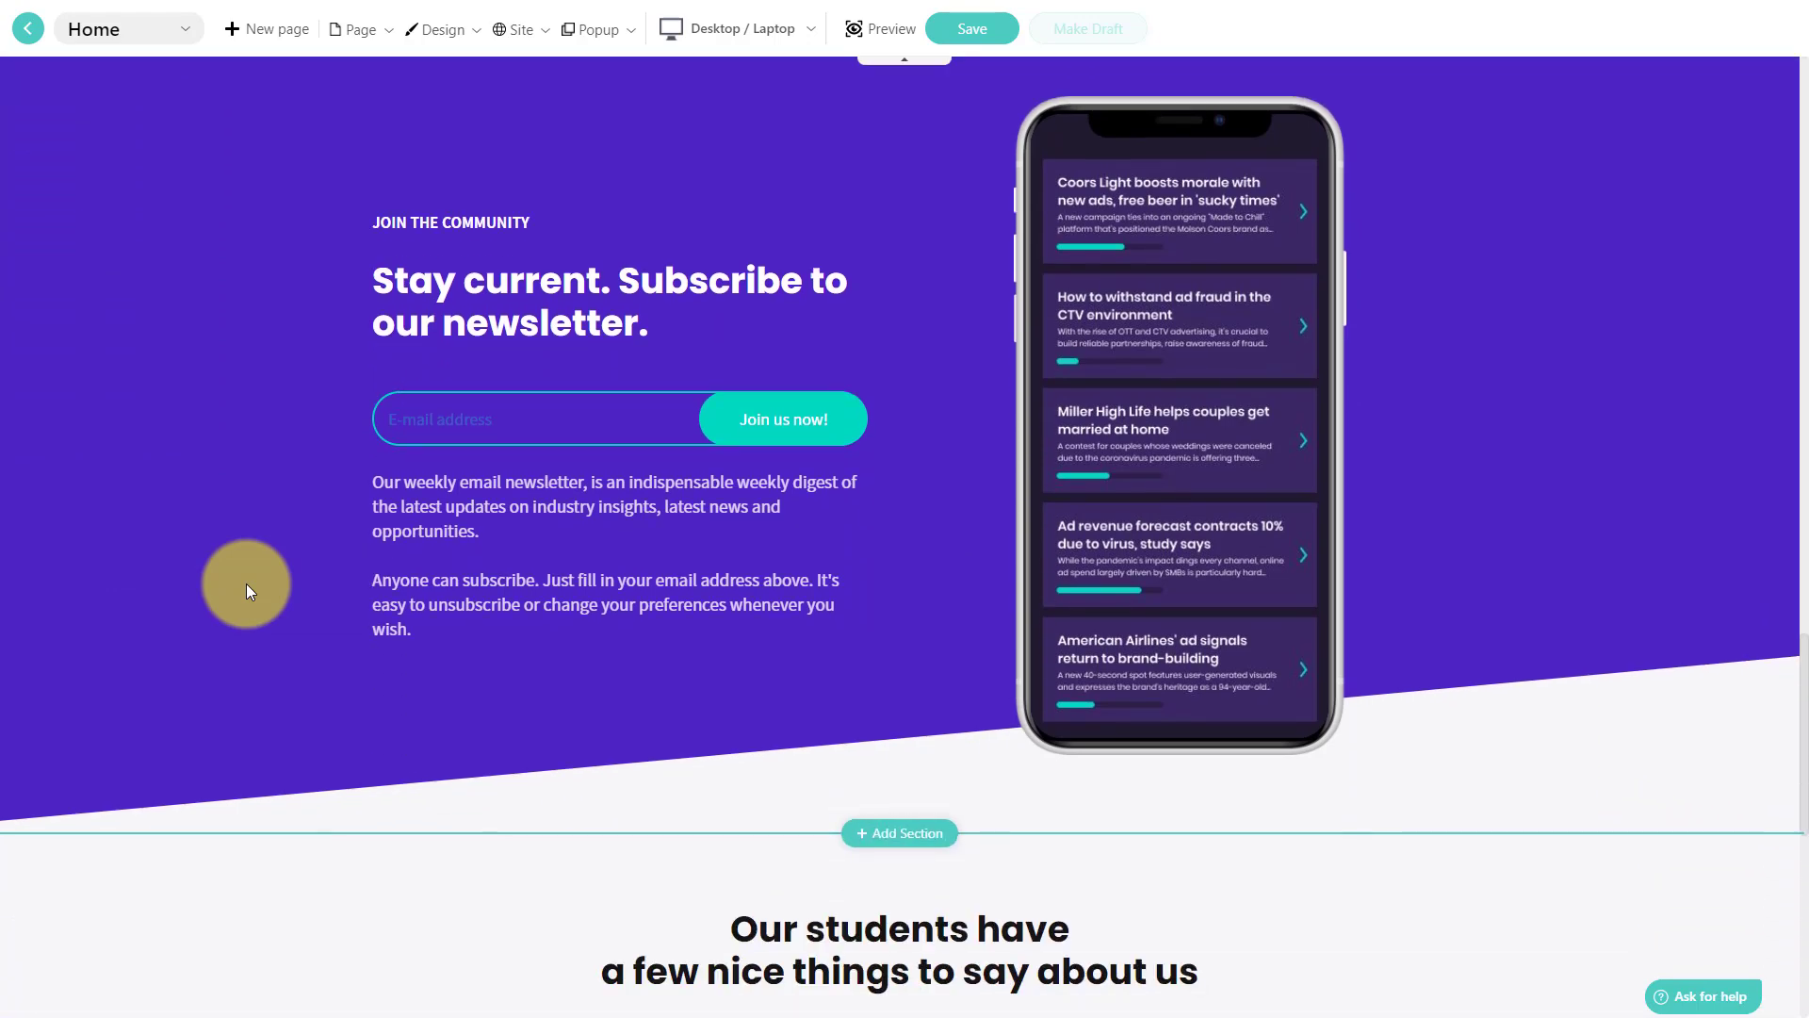
scroll(246, 591, "down", 7)
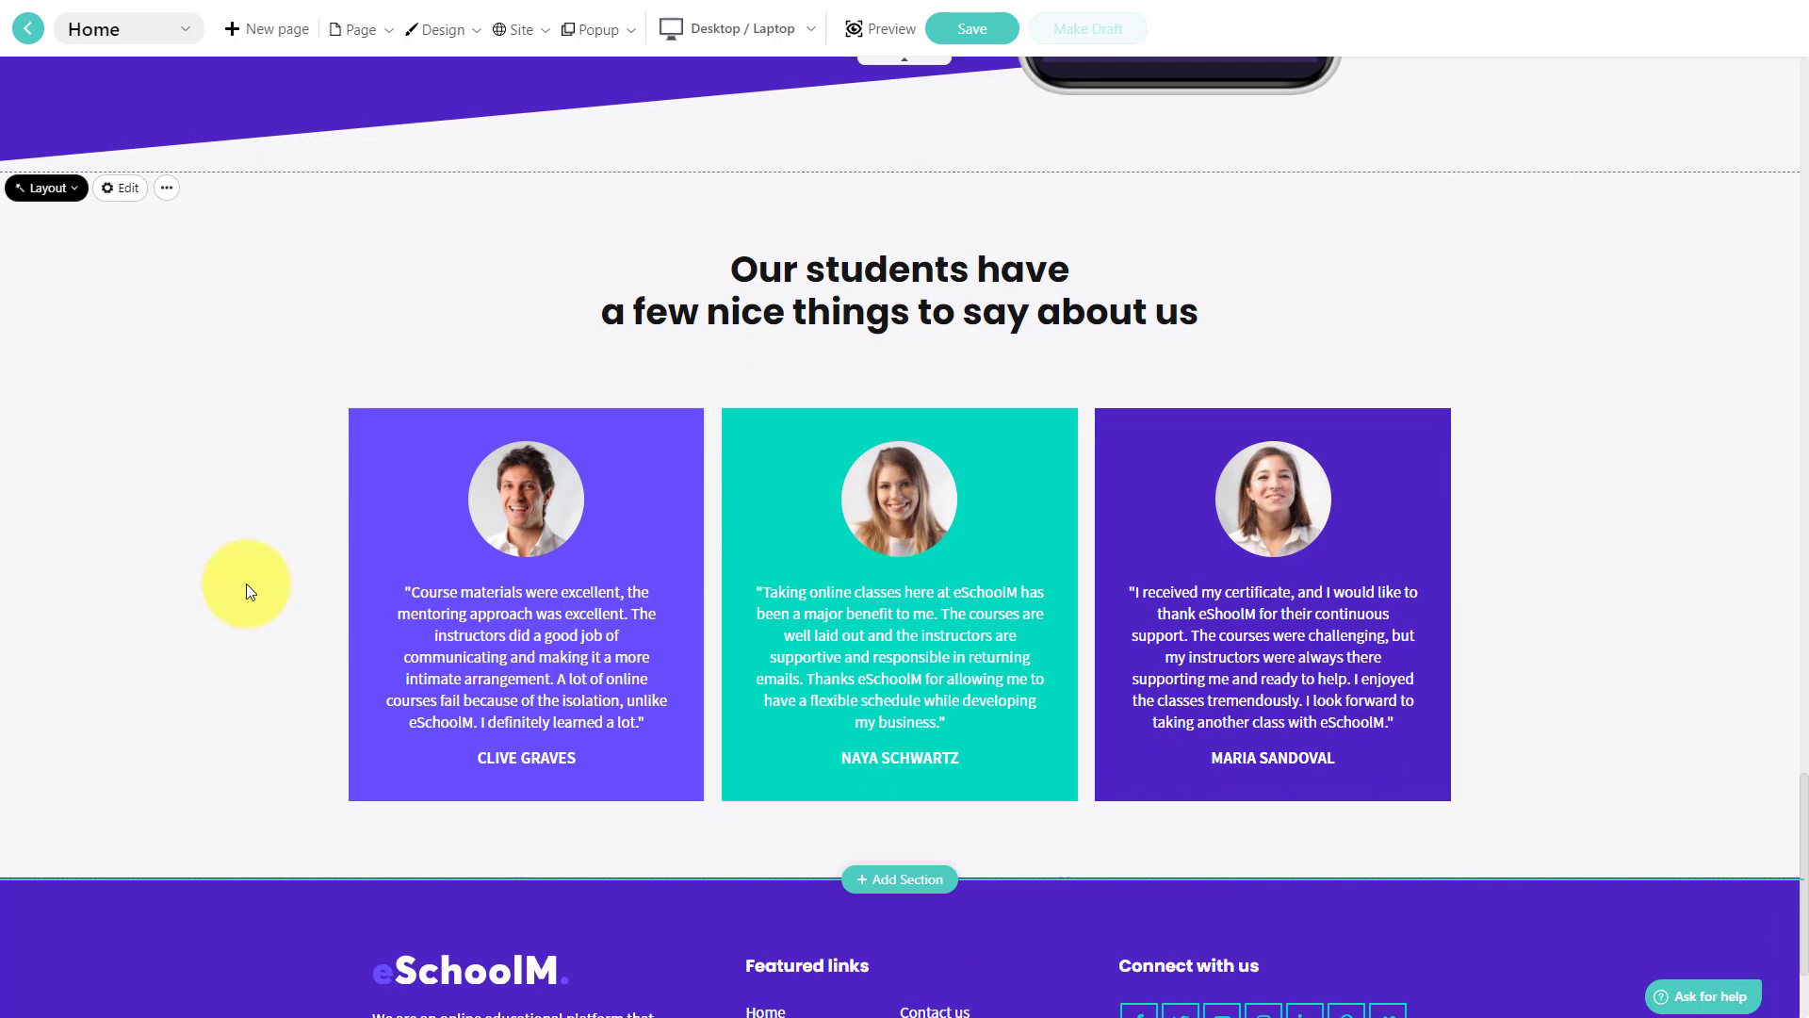
scroll(246, 591, "down", 2)
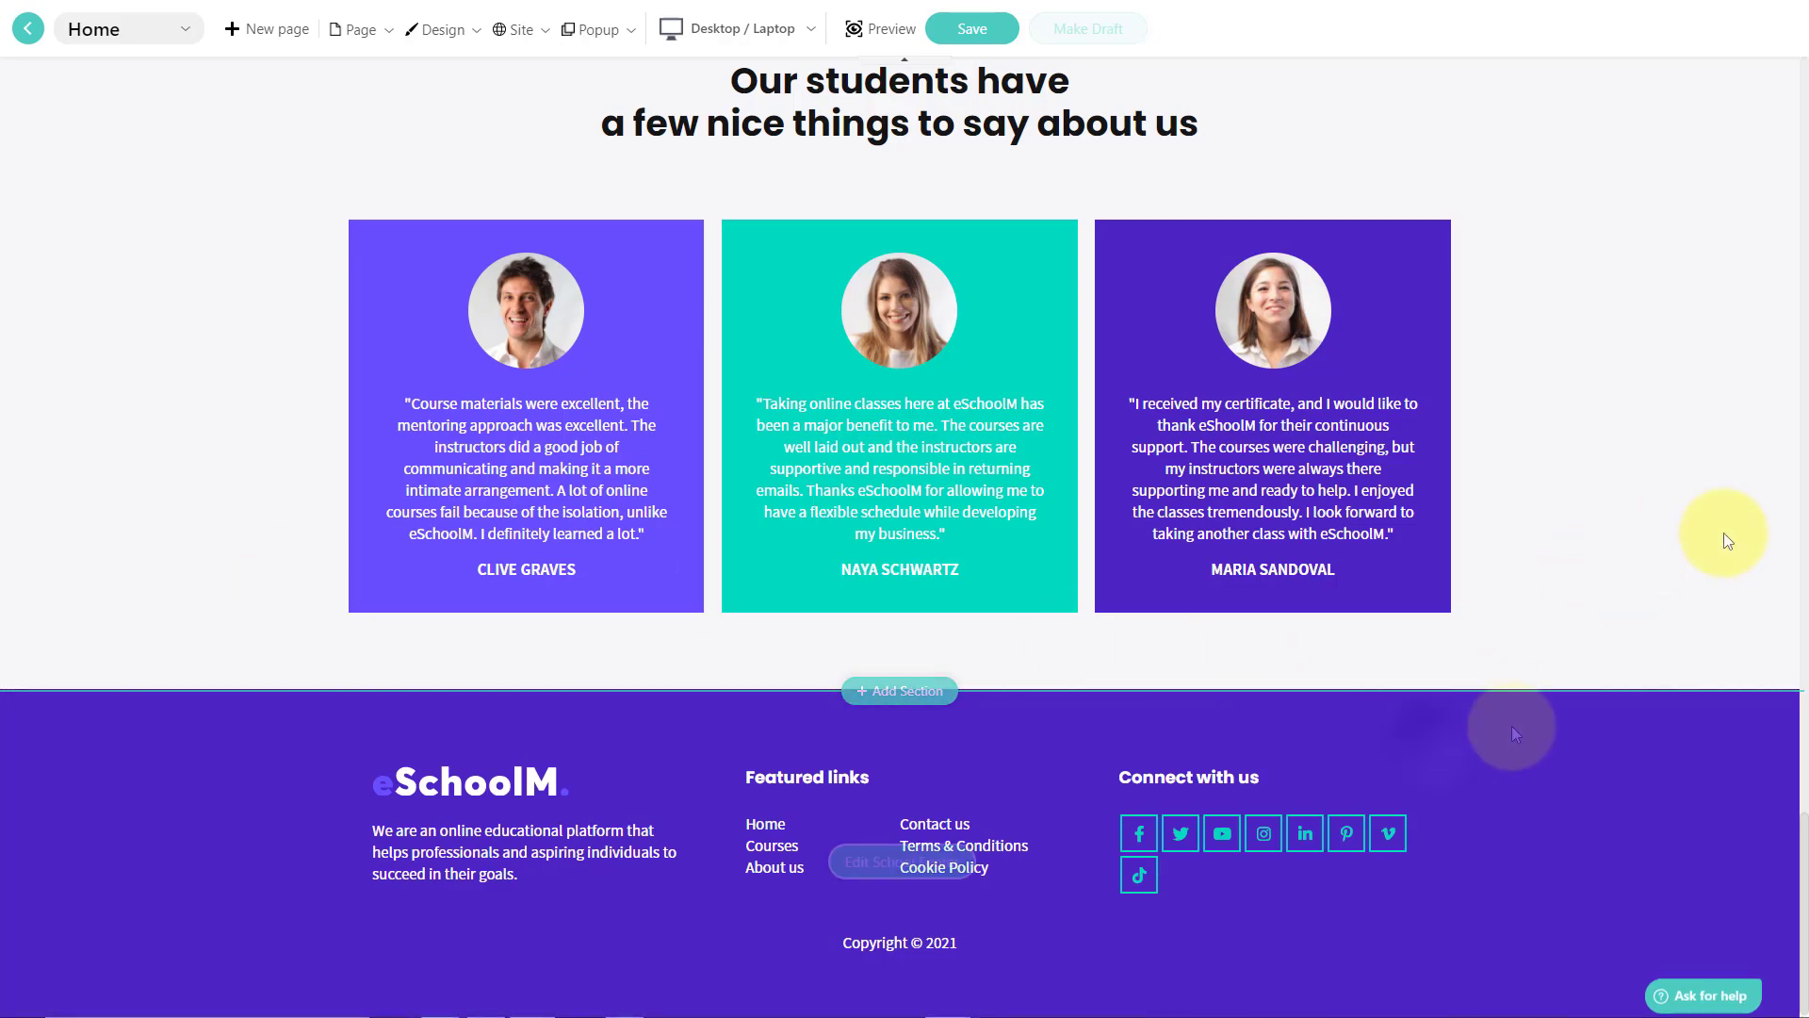
scroll(1728, 540, "up", 1)
scroll(1727, 540, "up", 20)
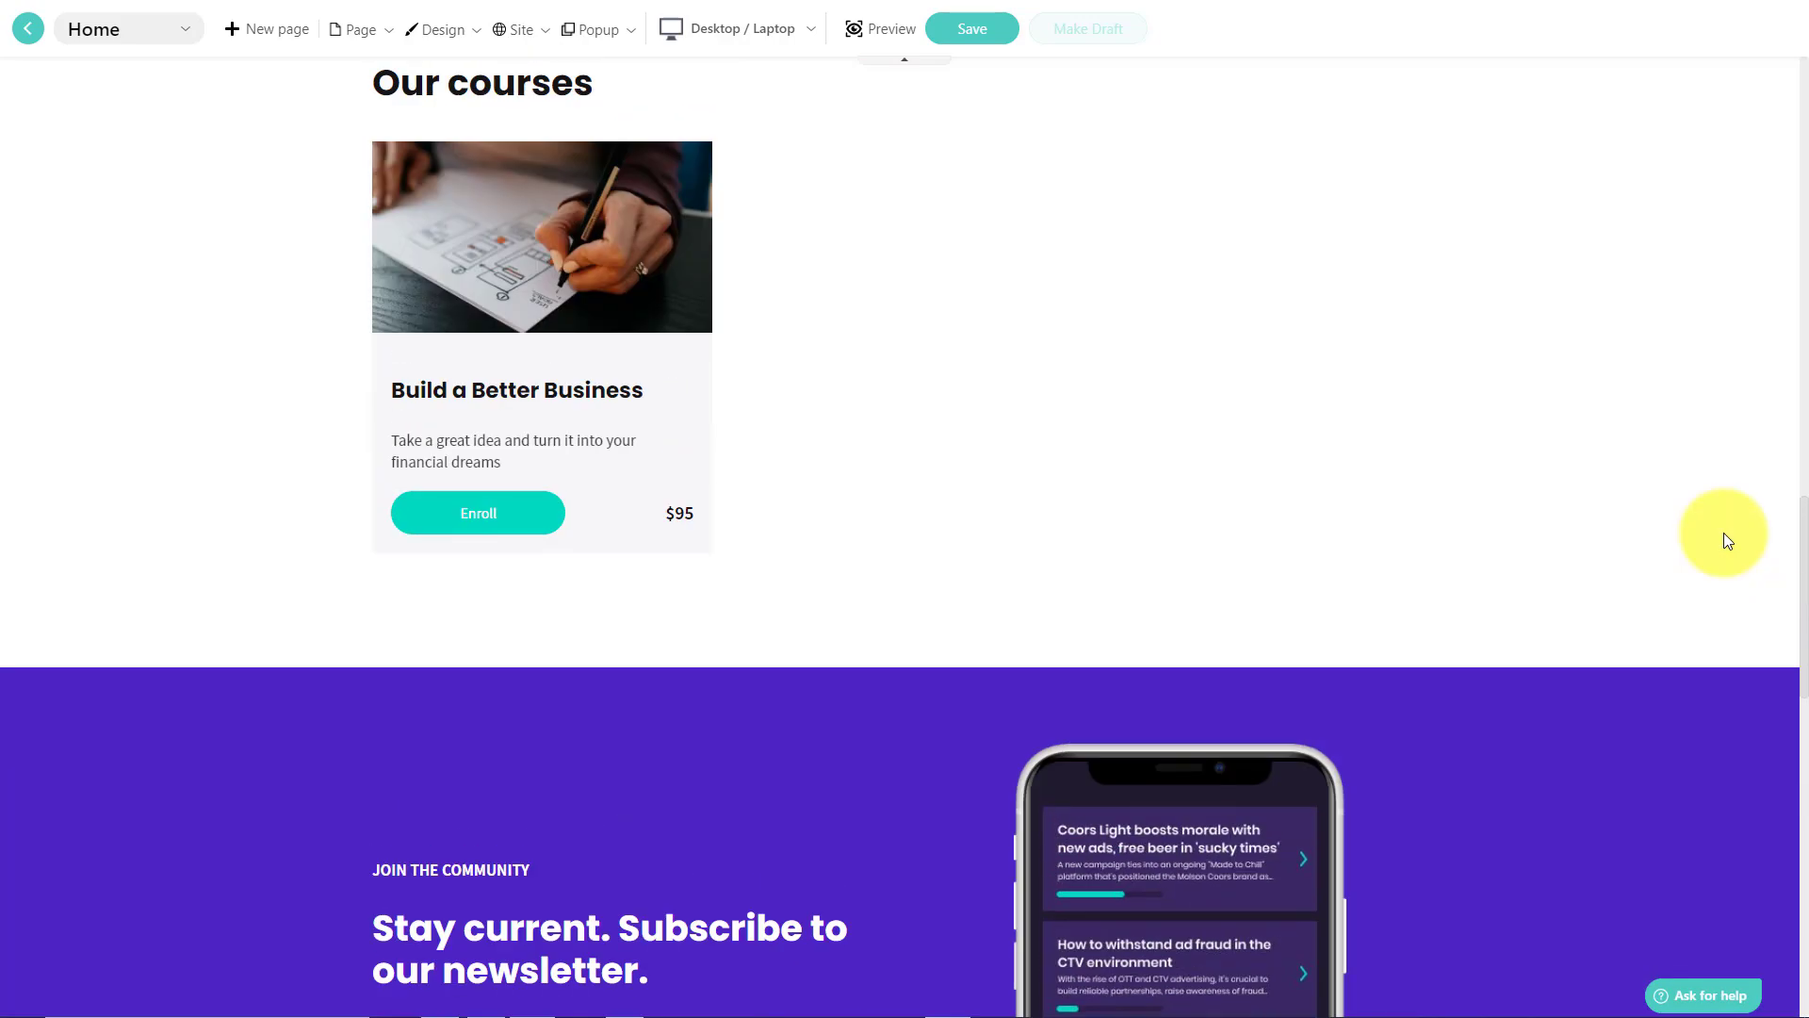
scroll(1727, 540, "up", 8)
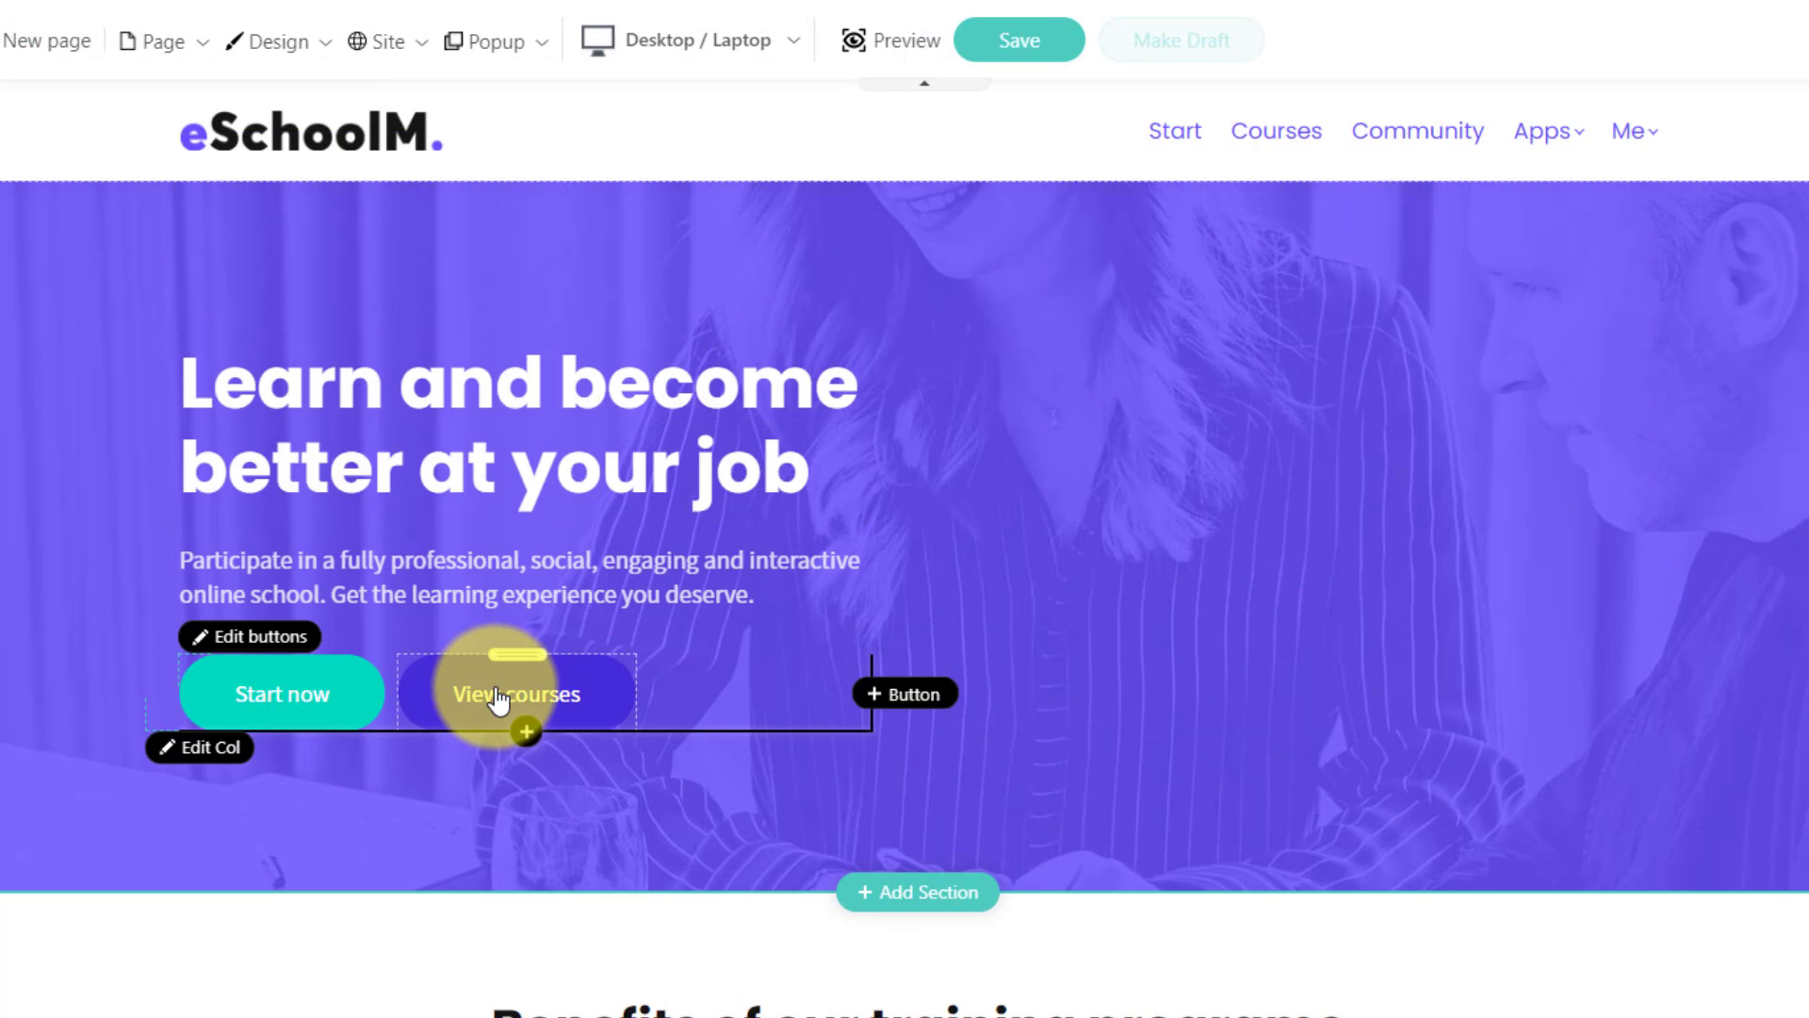
scroll(149, 940, "down", 8)
scroll(149, 941, "down", 15)
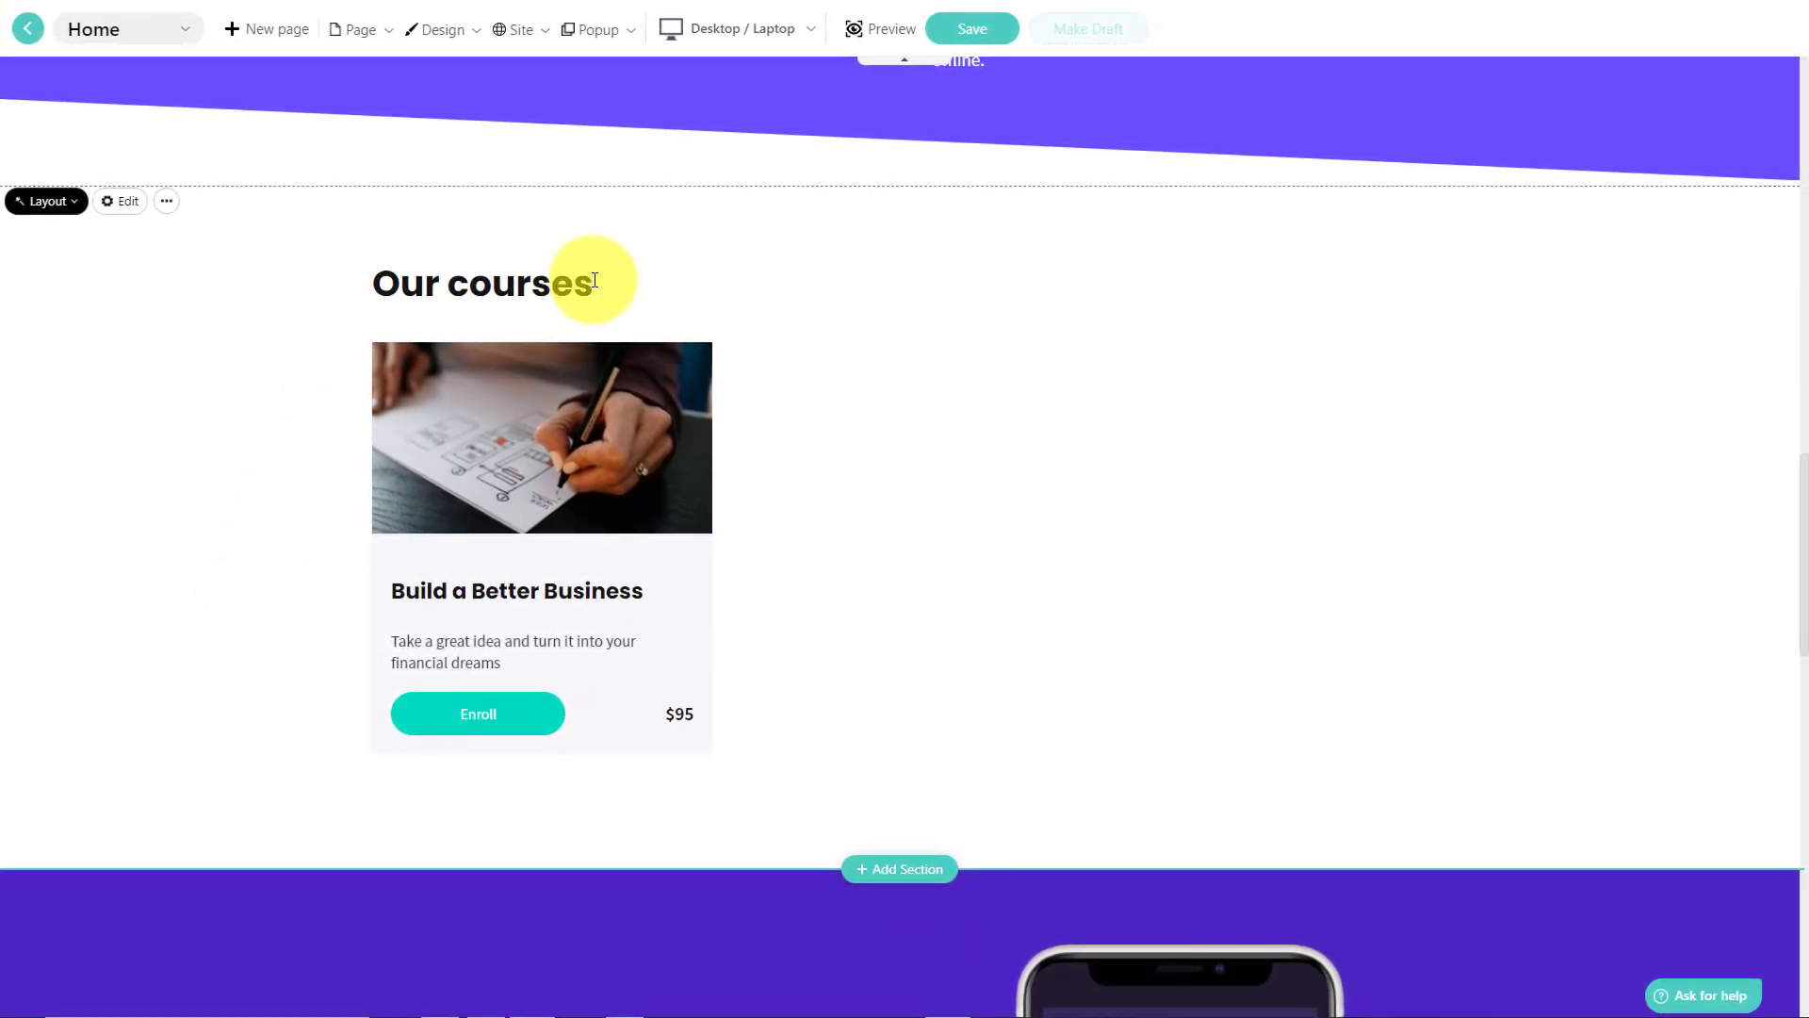
left_click(626, 37)
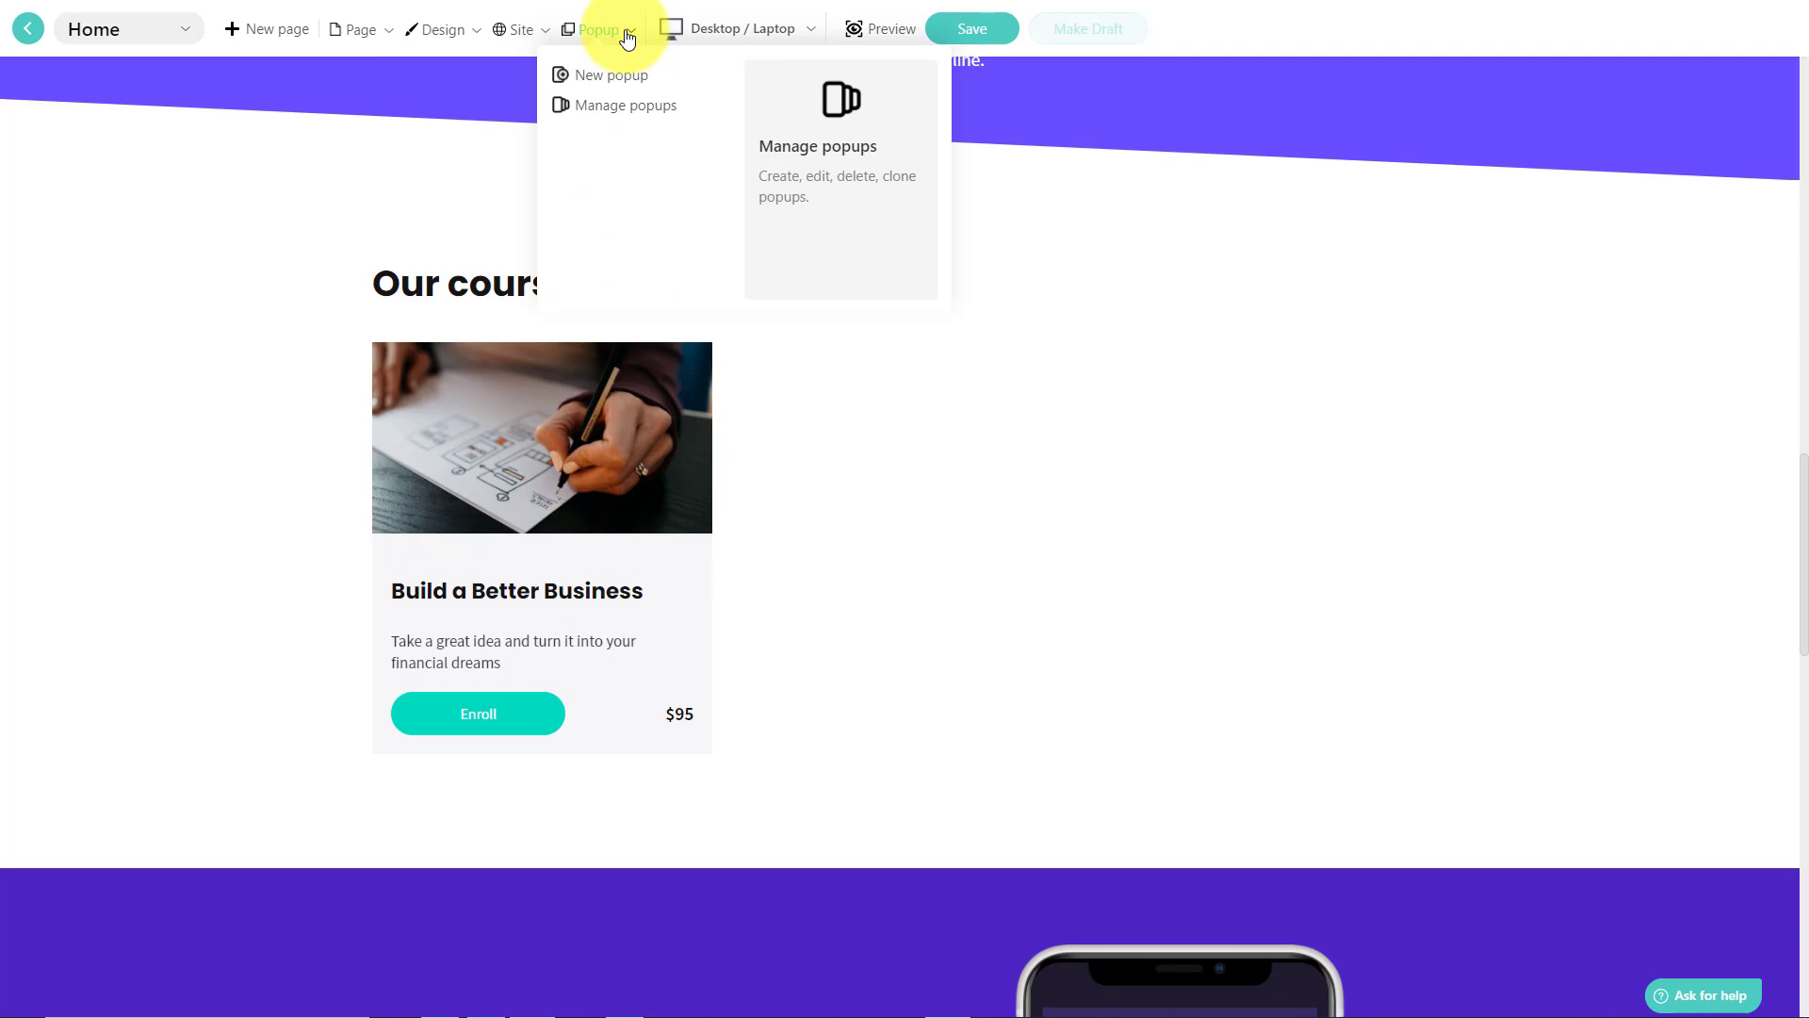
left_click(614, 108)
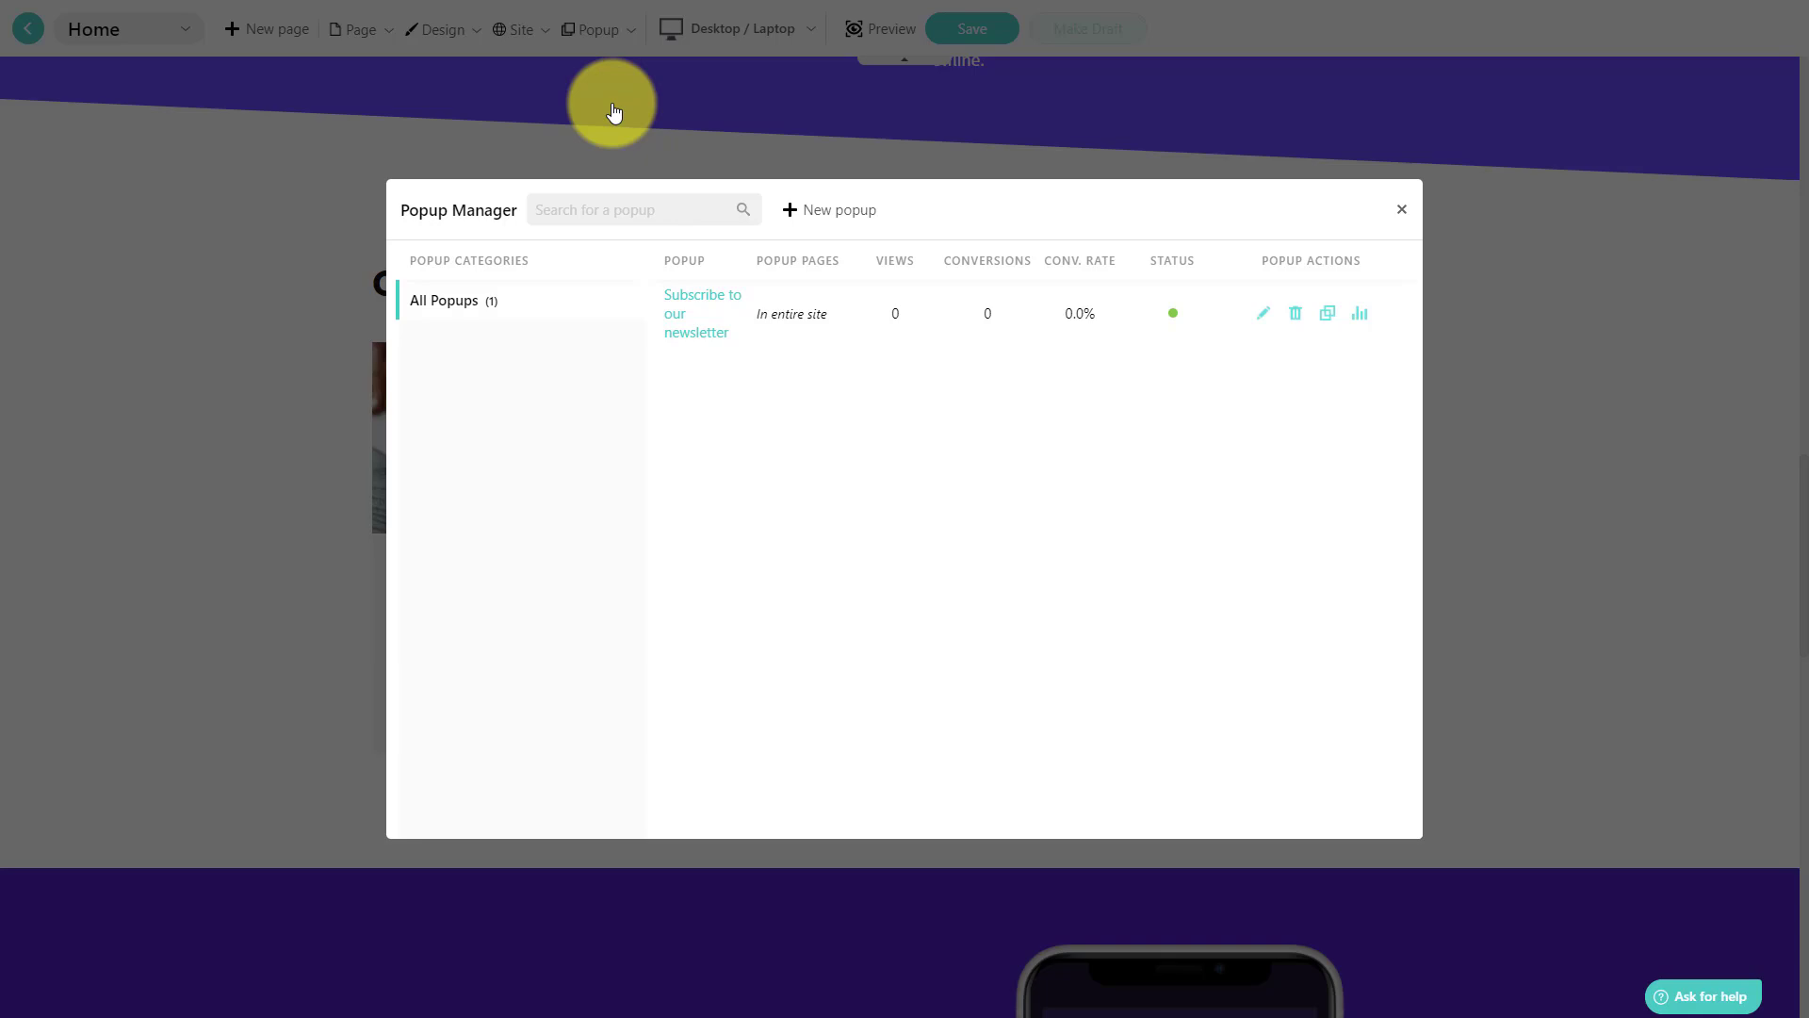
left_click(691, 302)
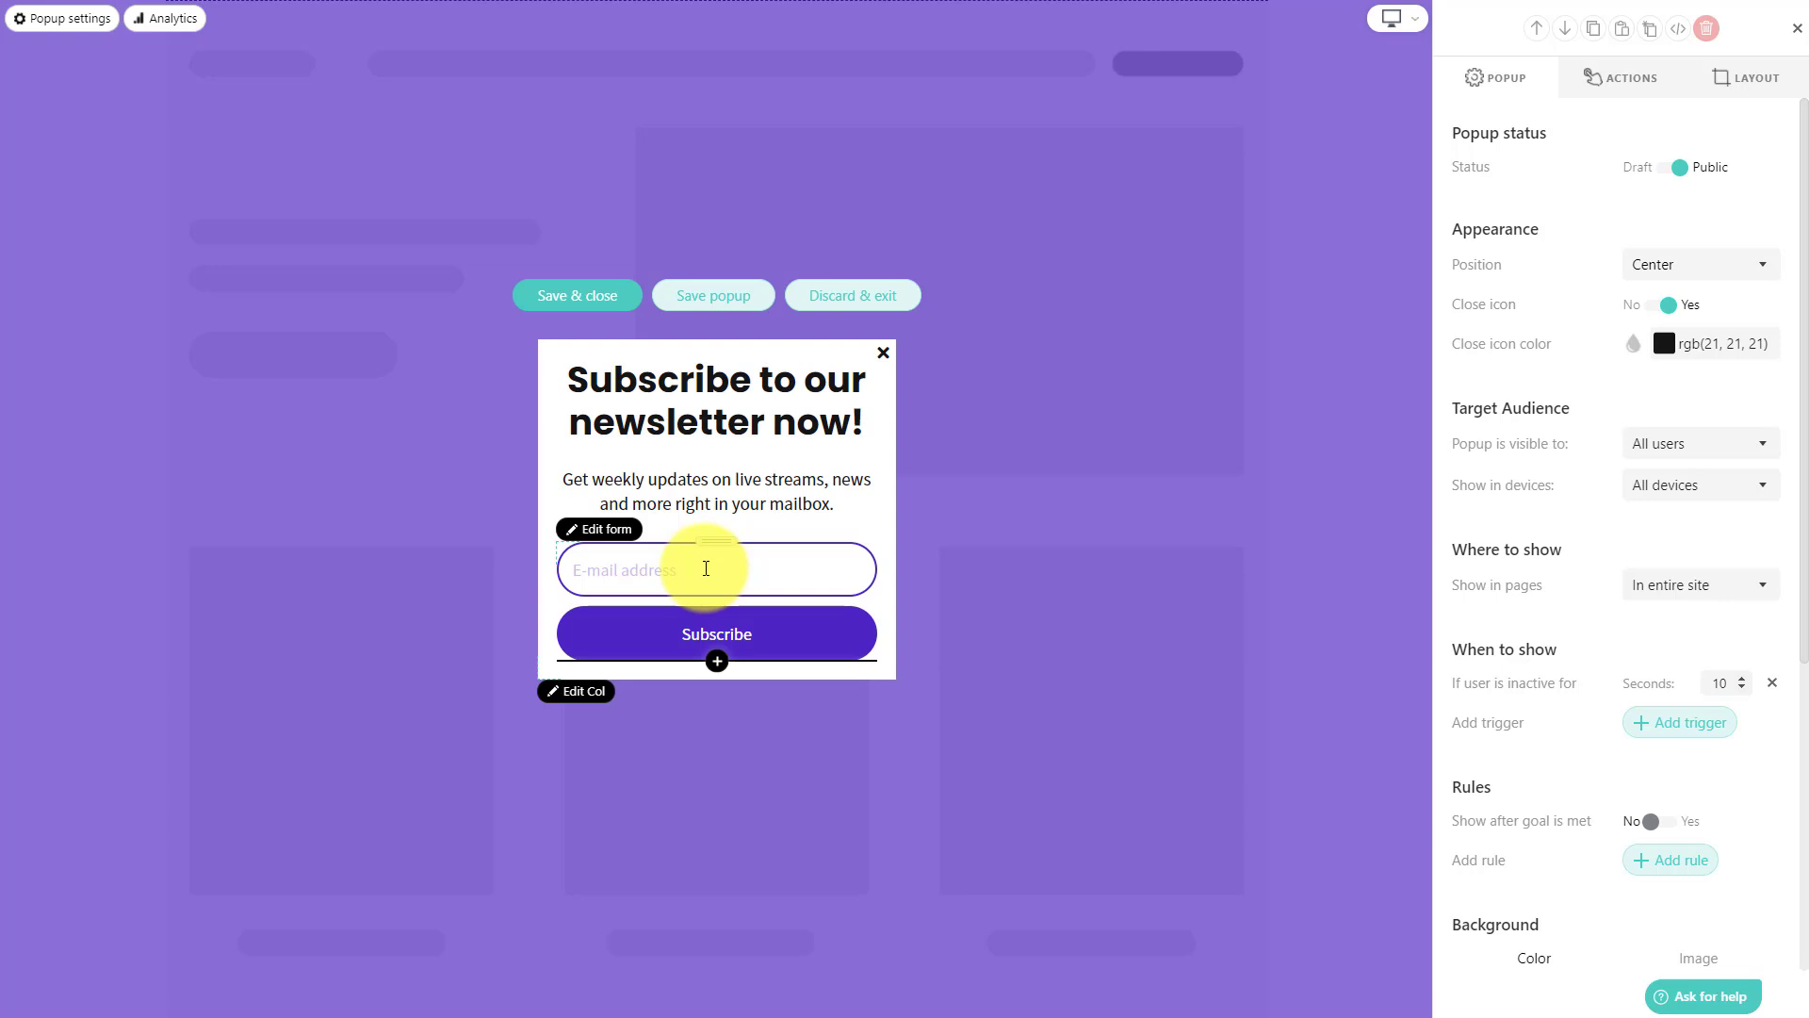
left_click(1797, 28)
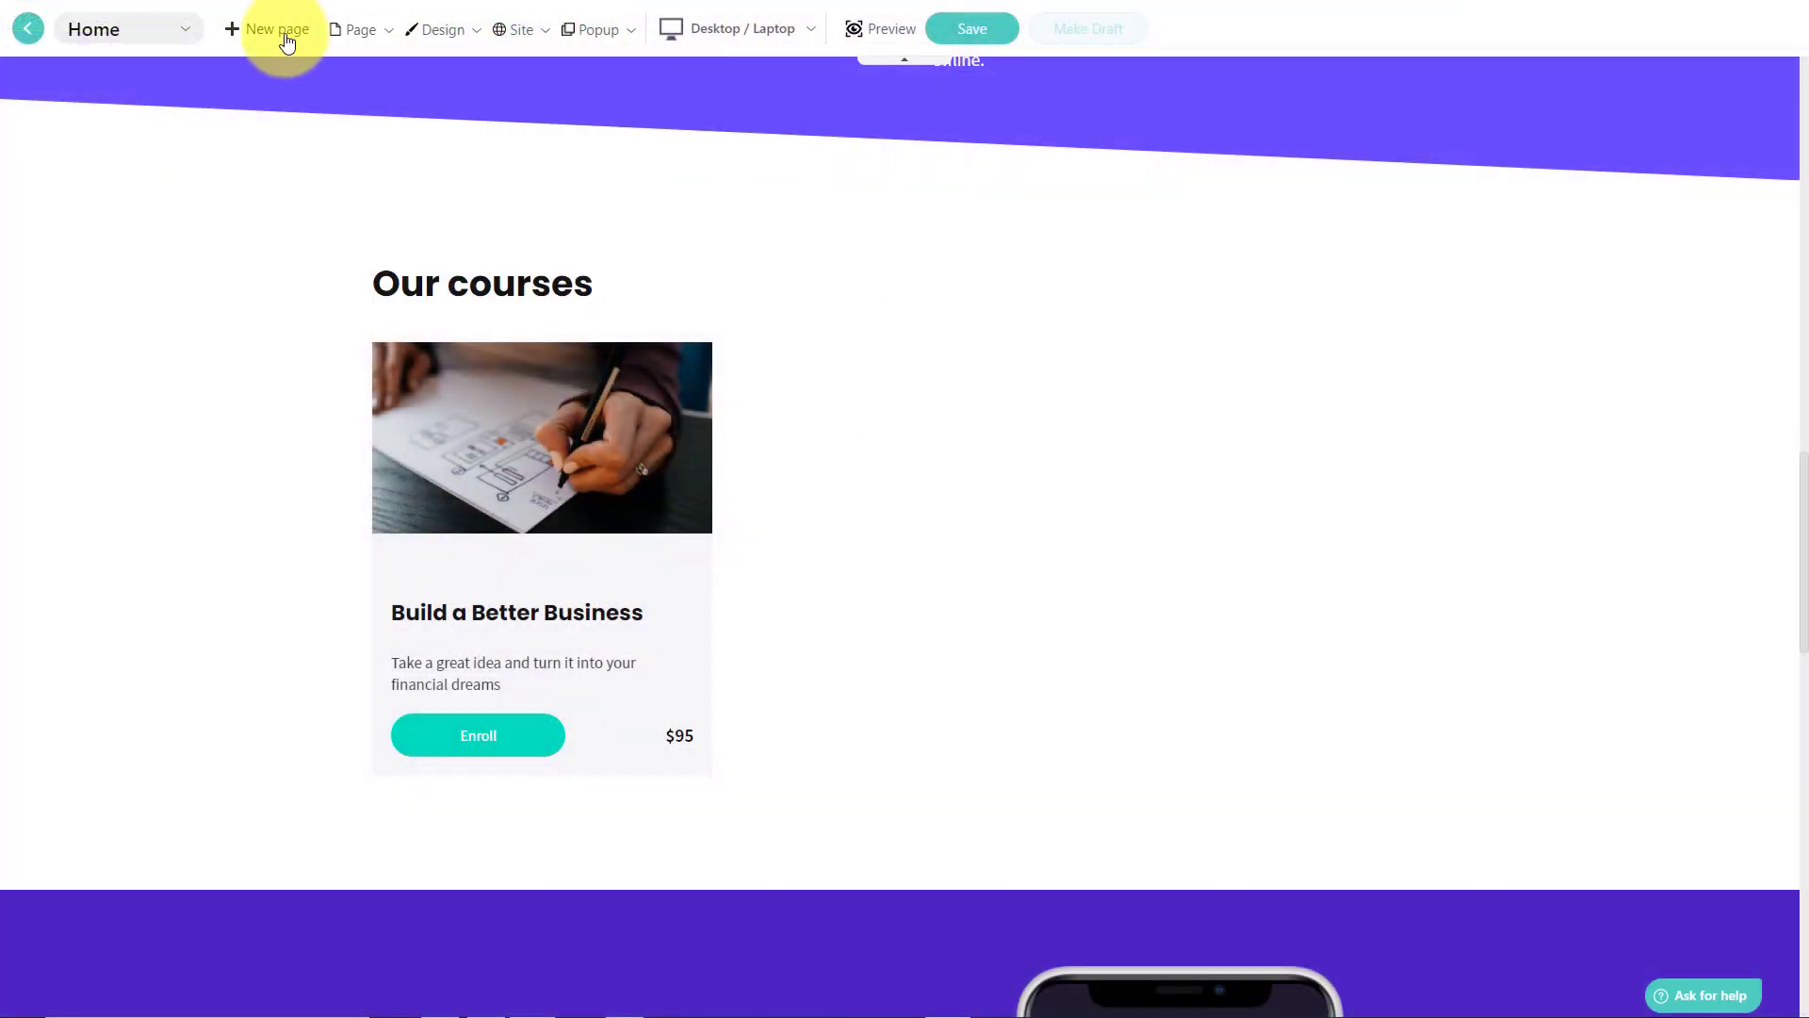
left_click(273, 38)
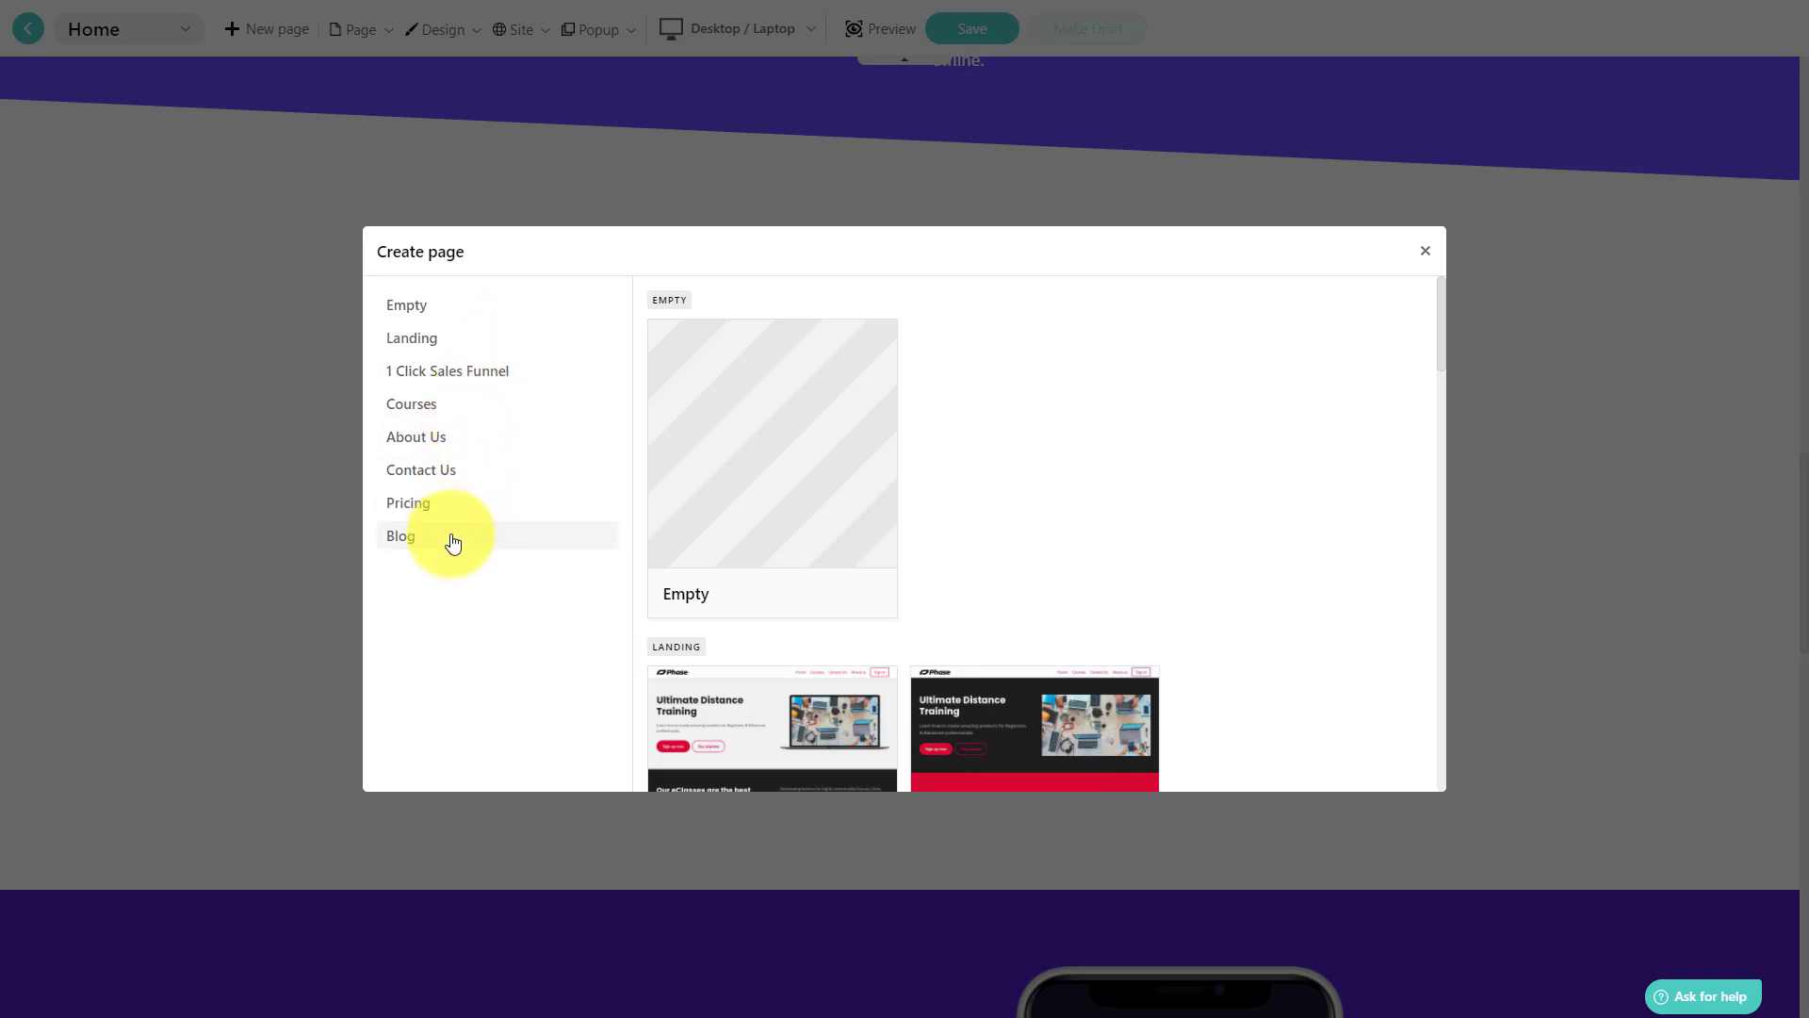
scroll(1228, 476, "down", 7)
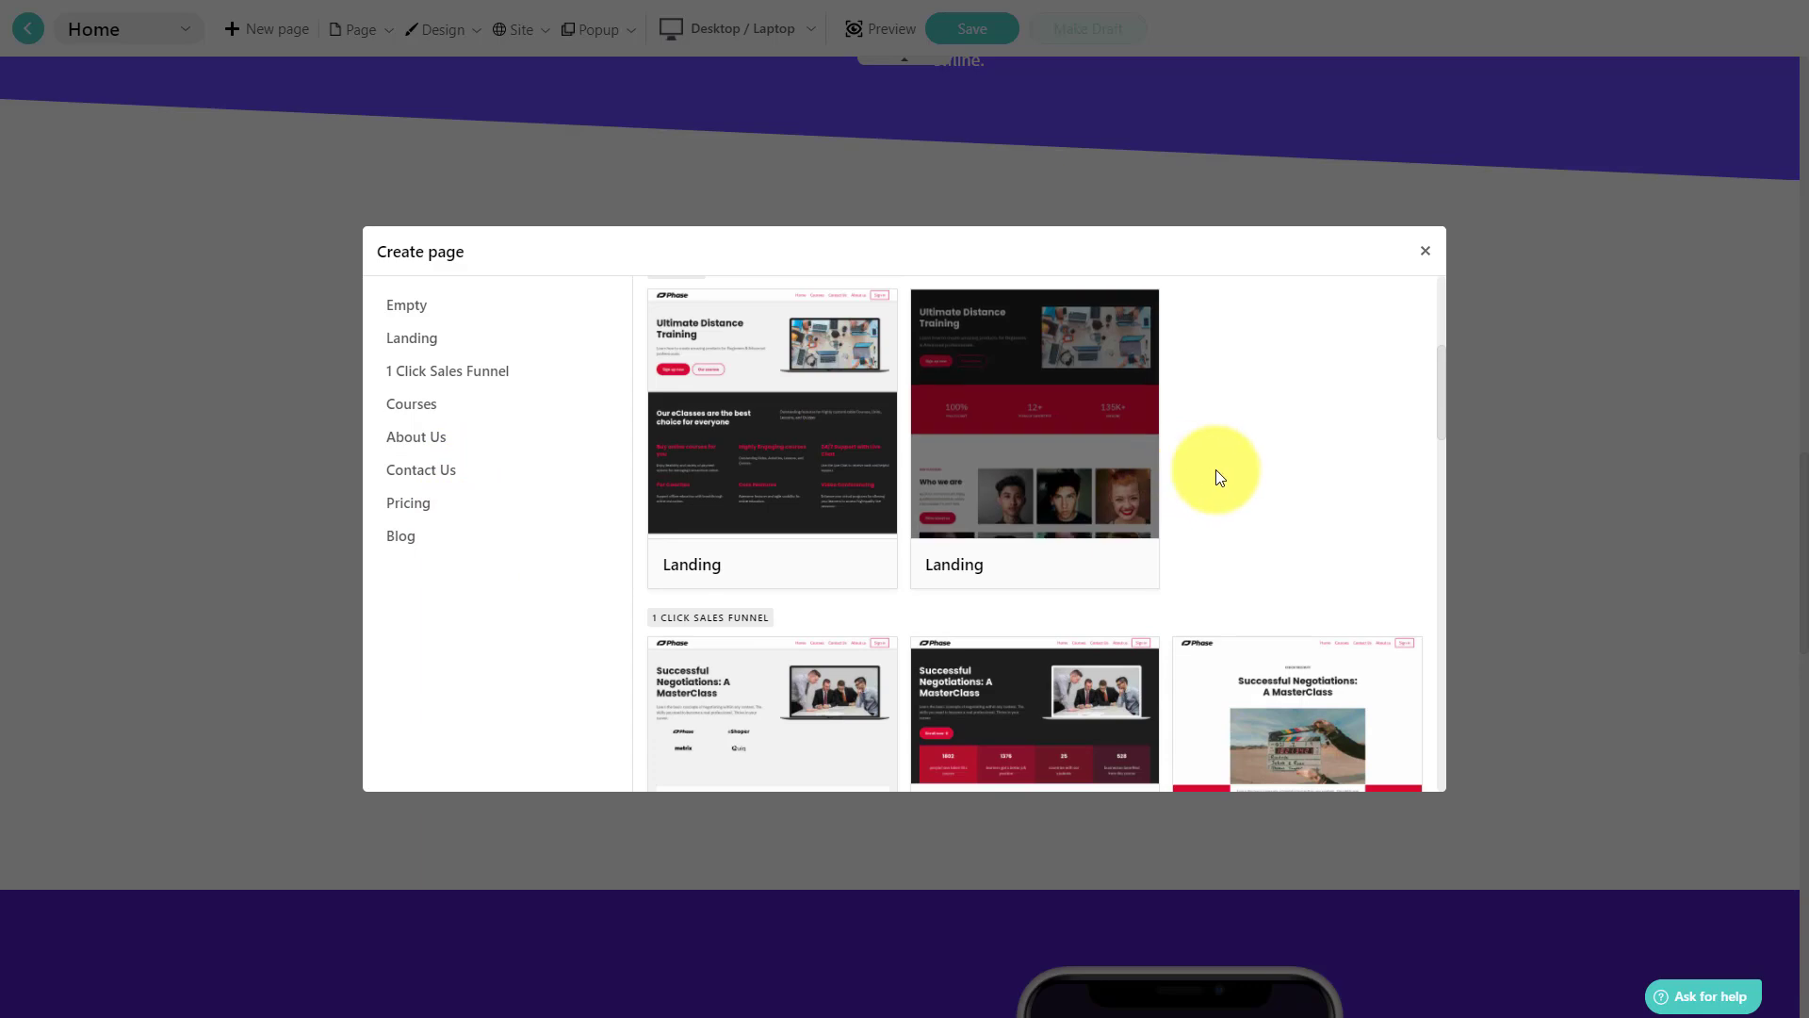
scroll(1234, 481, "down", 6)
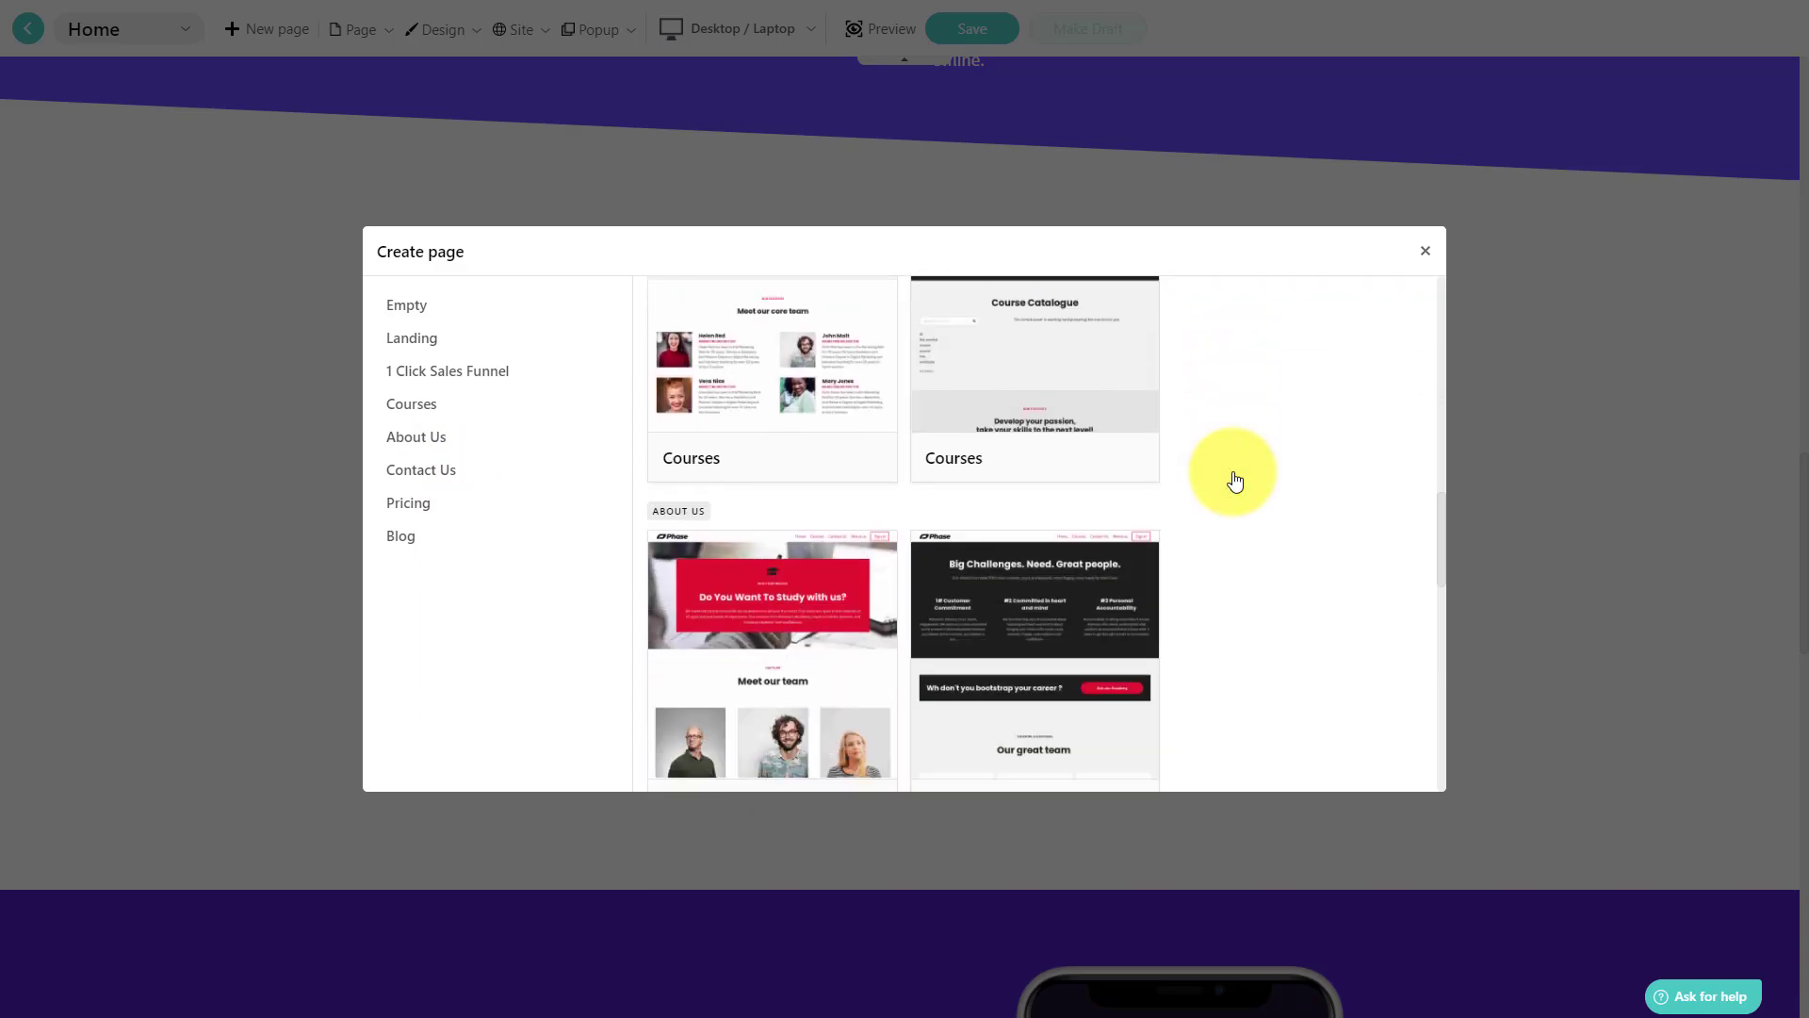
scroll(1235, 480, "up", 8)
scroll(1235, 481, "up", 5)
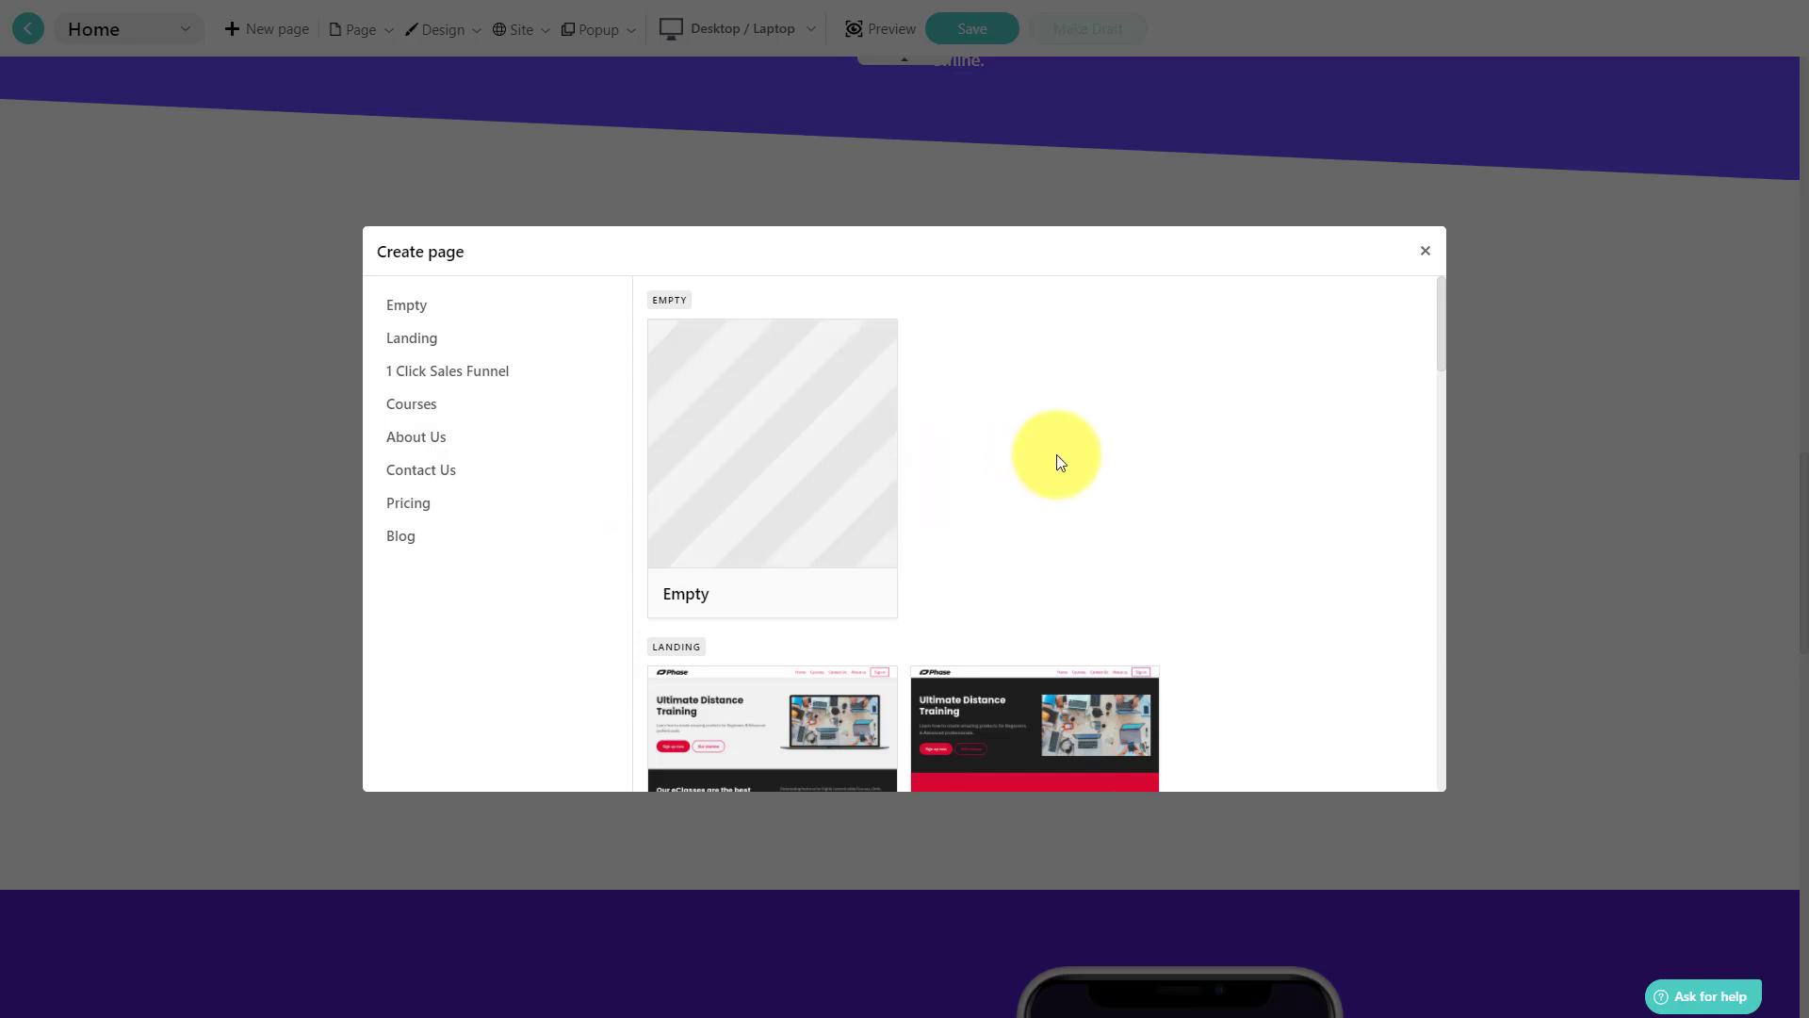
- Close the page templates without creating a page, then scroll back through the Home page
left_click(1425, 251)
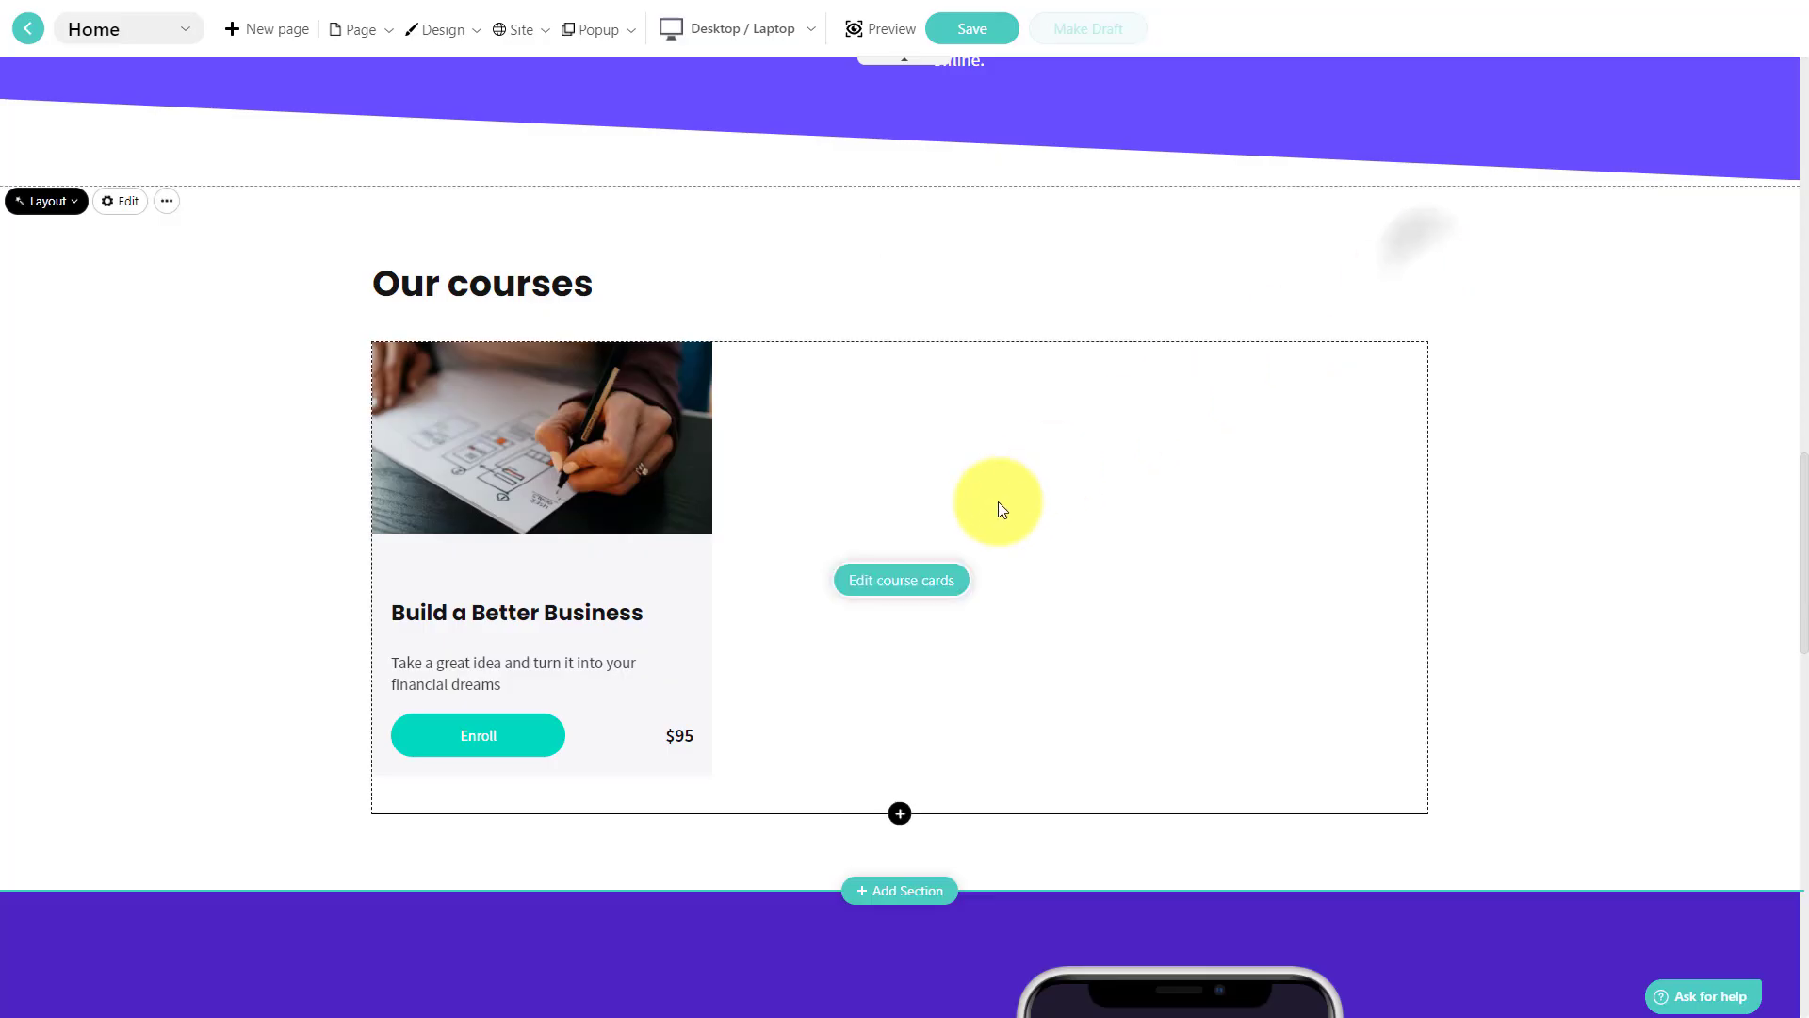
scroll(998, 501, "up", 7)
scroll(998, 502, "up", 12)
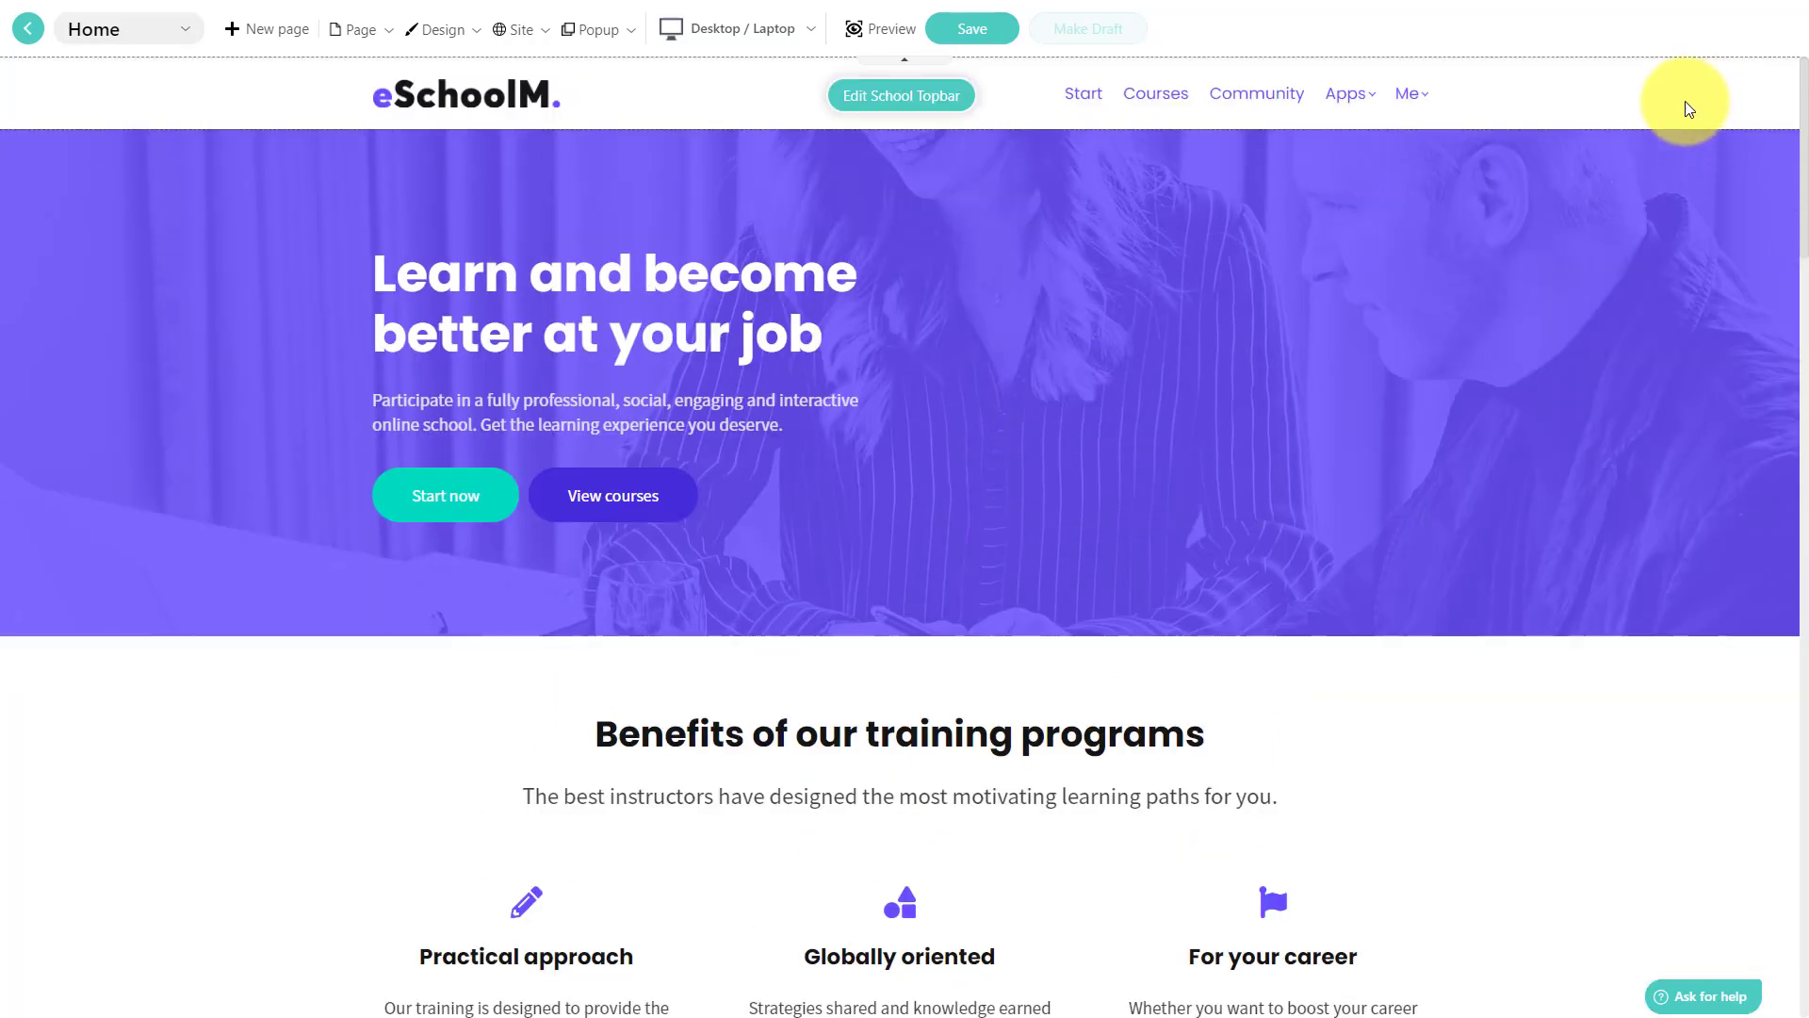
scroll(1568, 303, "down", 5)
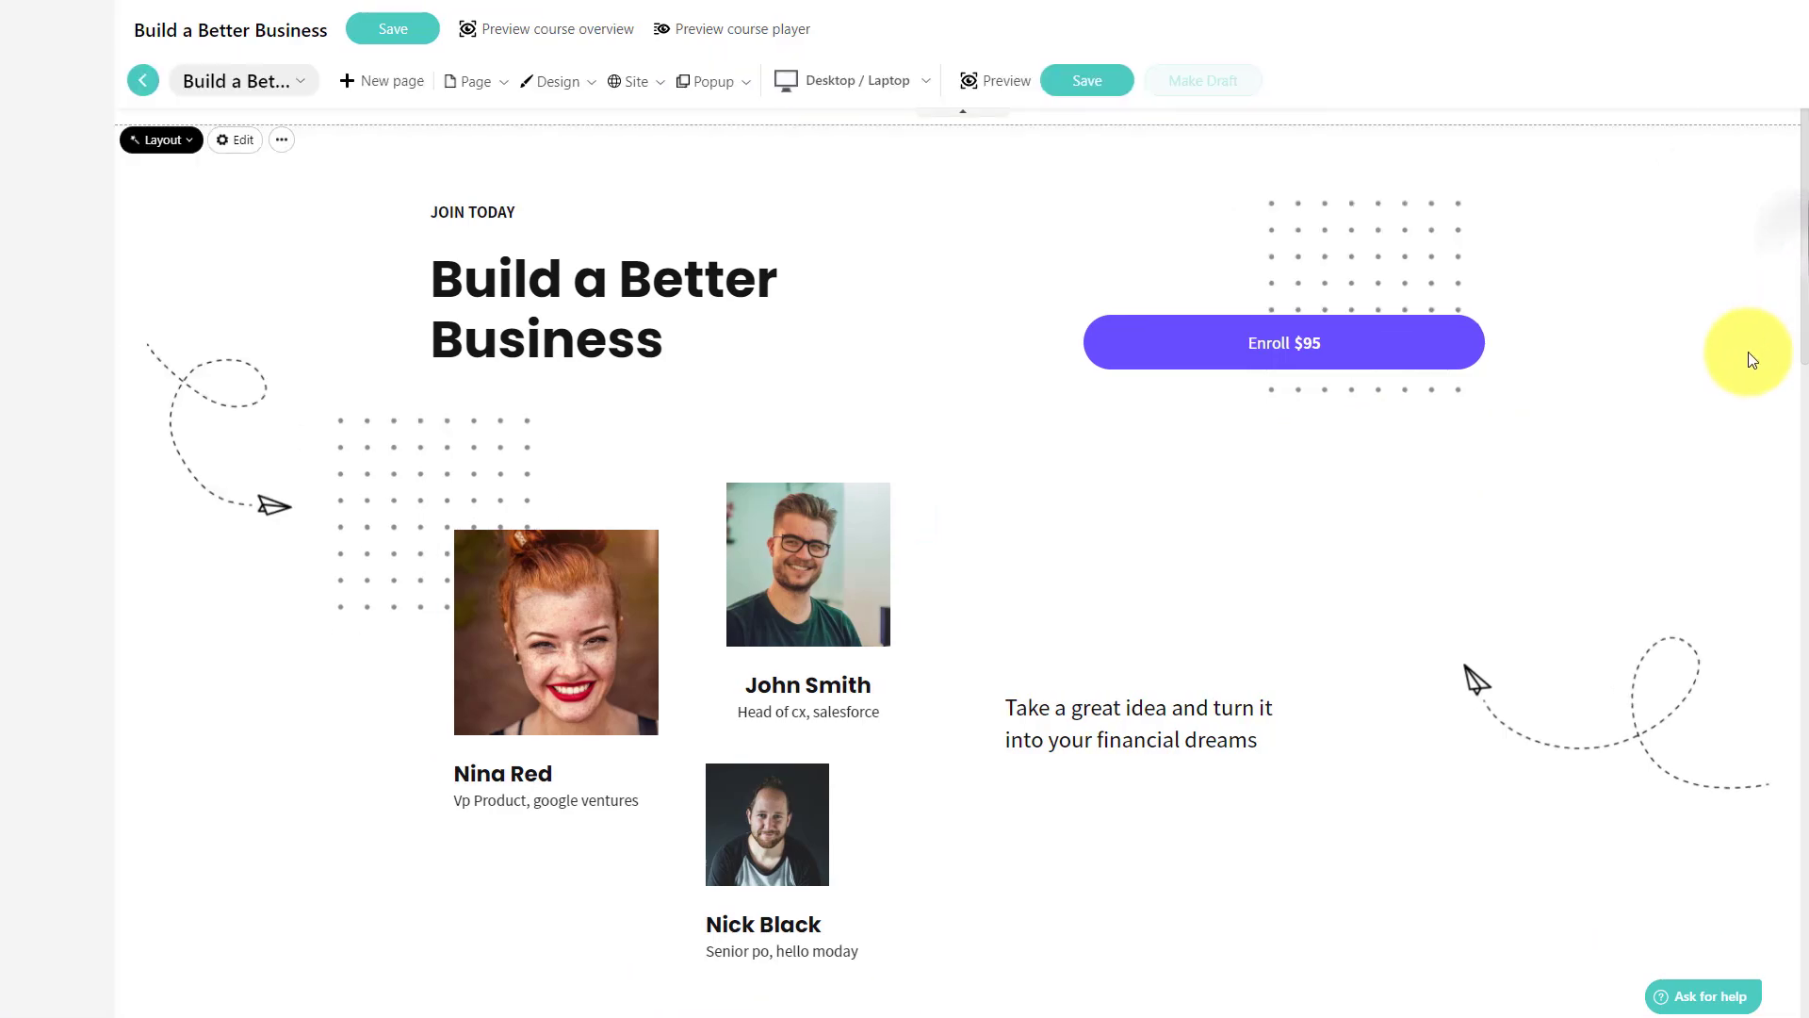
- Review the Build a Better Business course page, then exit the site builder to course management
scroll(1747, 352, "down", 3)
scroll(1747, 353, "down", 8)
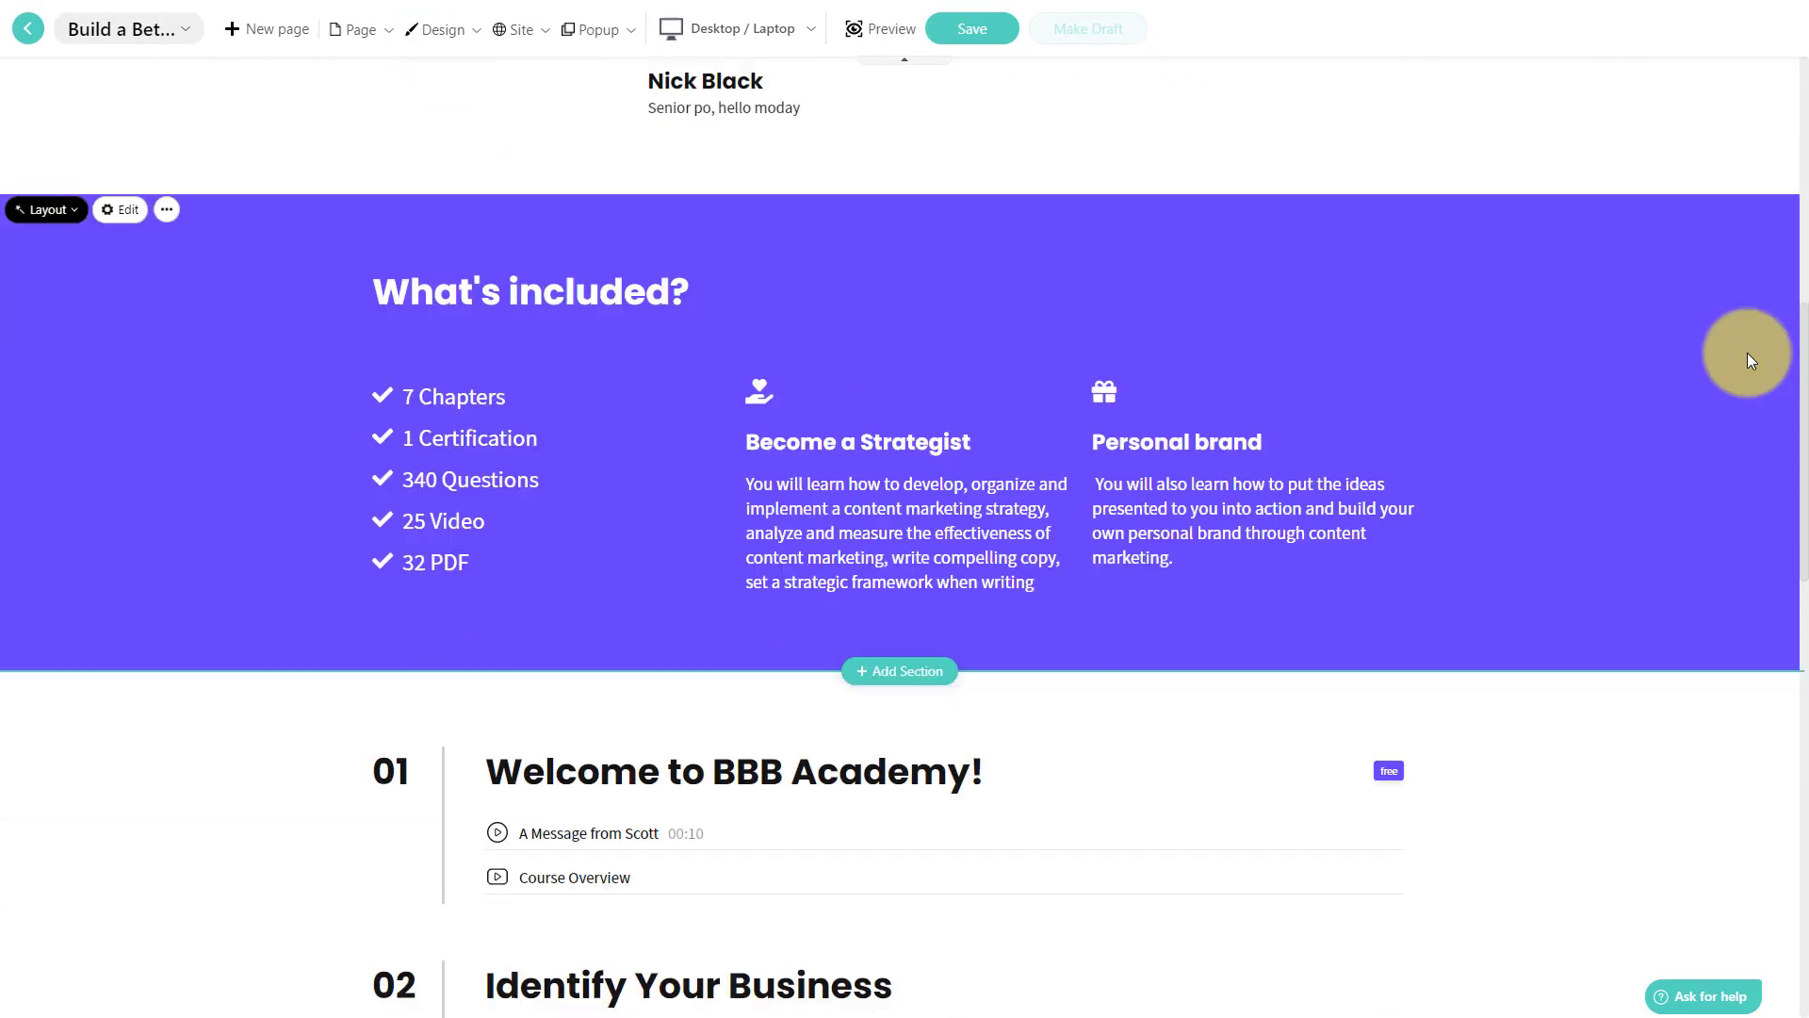
scroll(1747, 352, "up", 4)
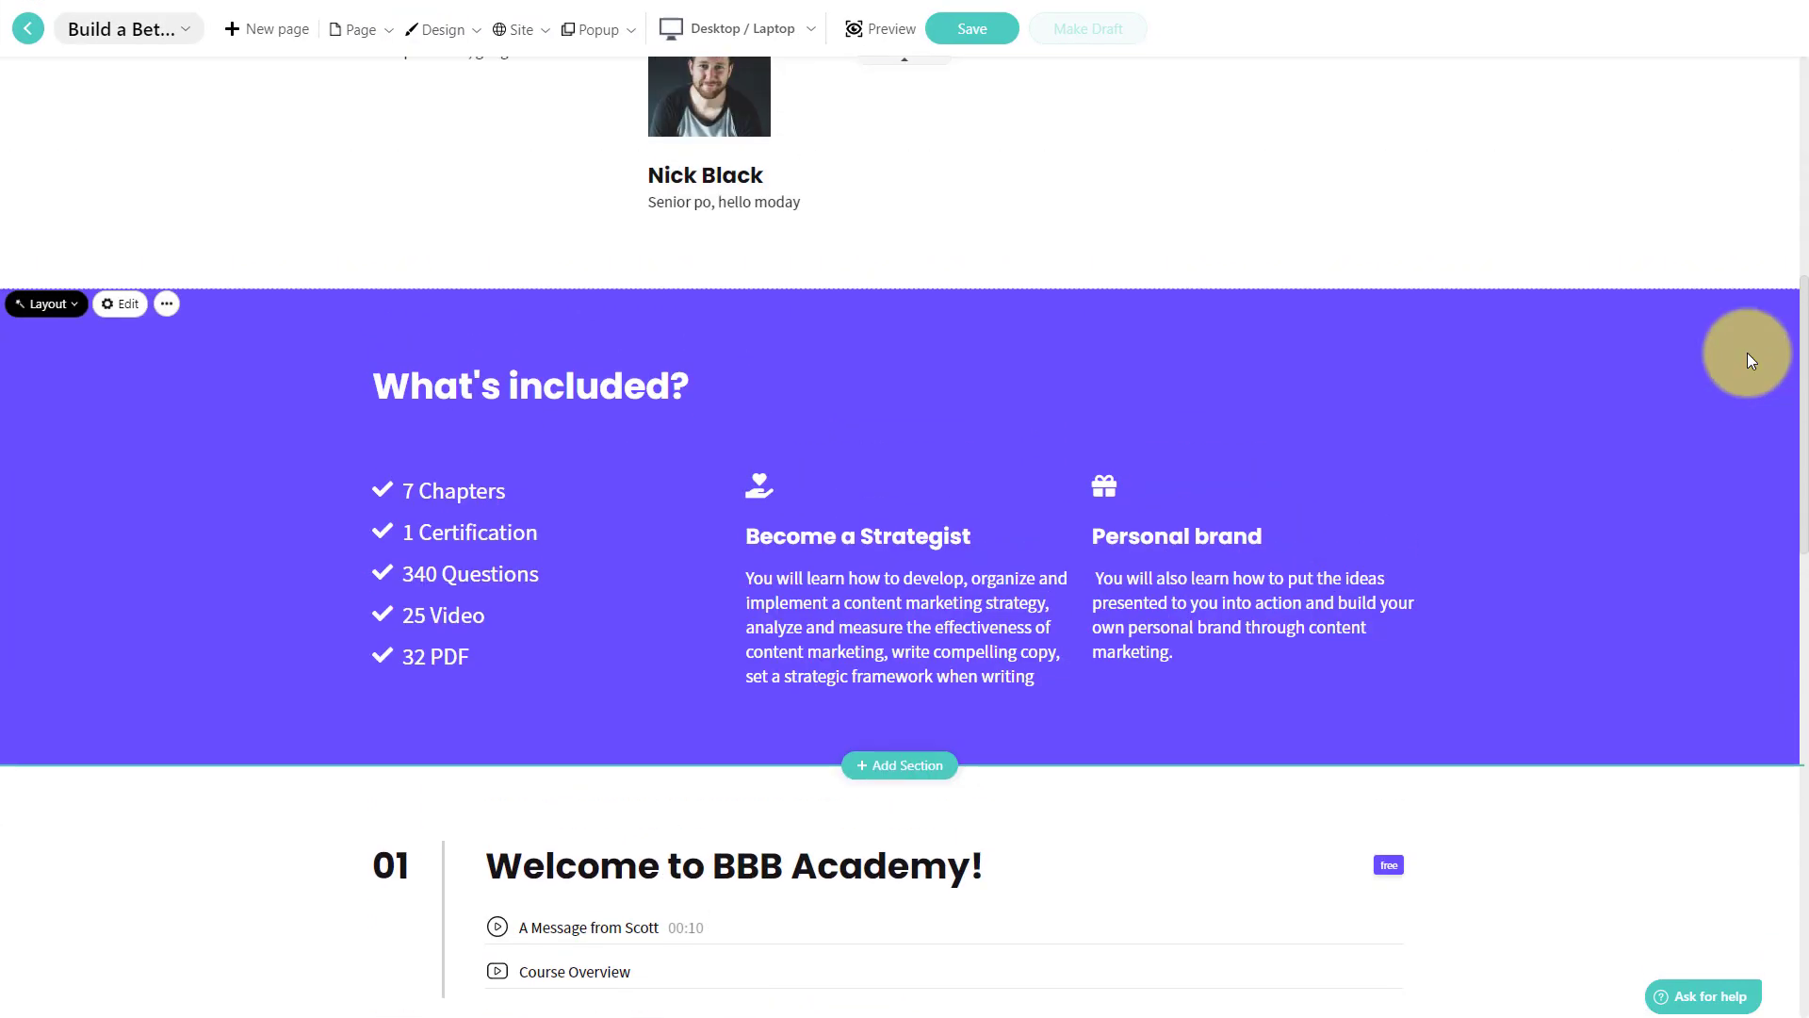
scroll(1747, 352, "down", 3)
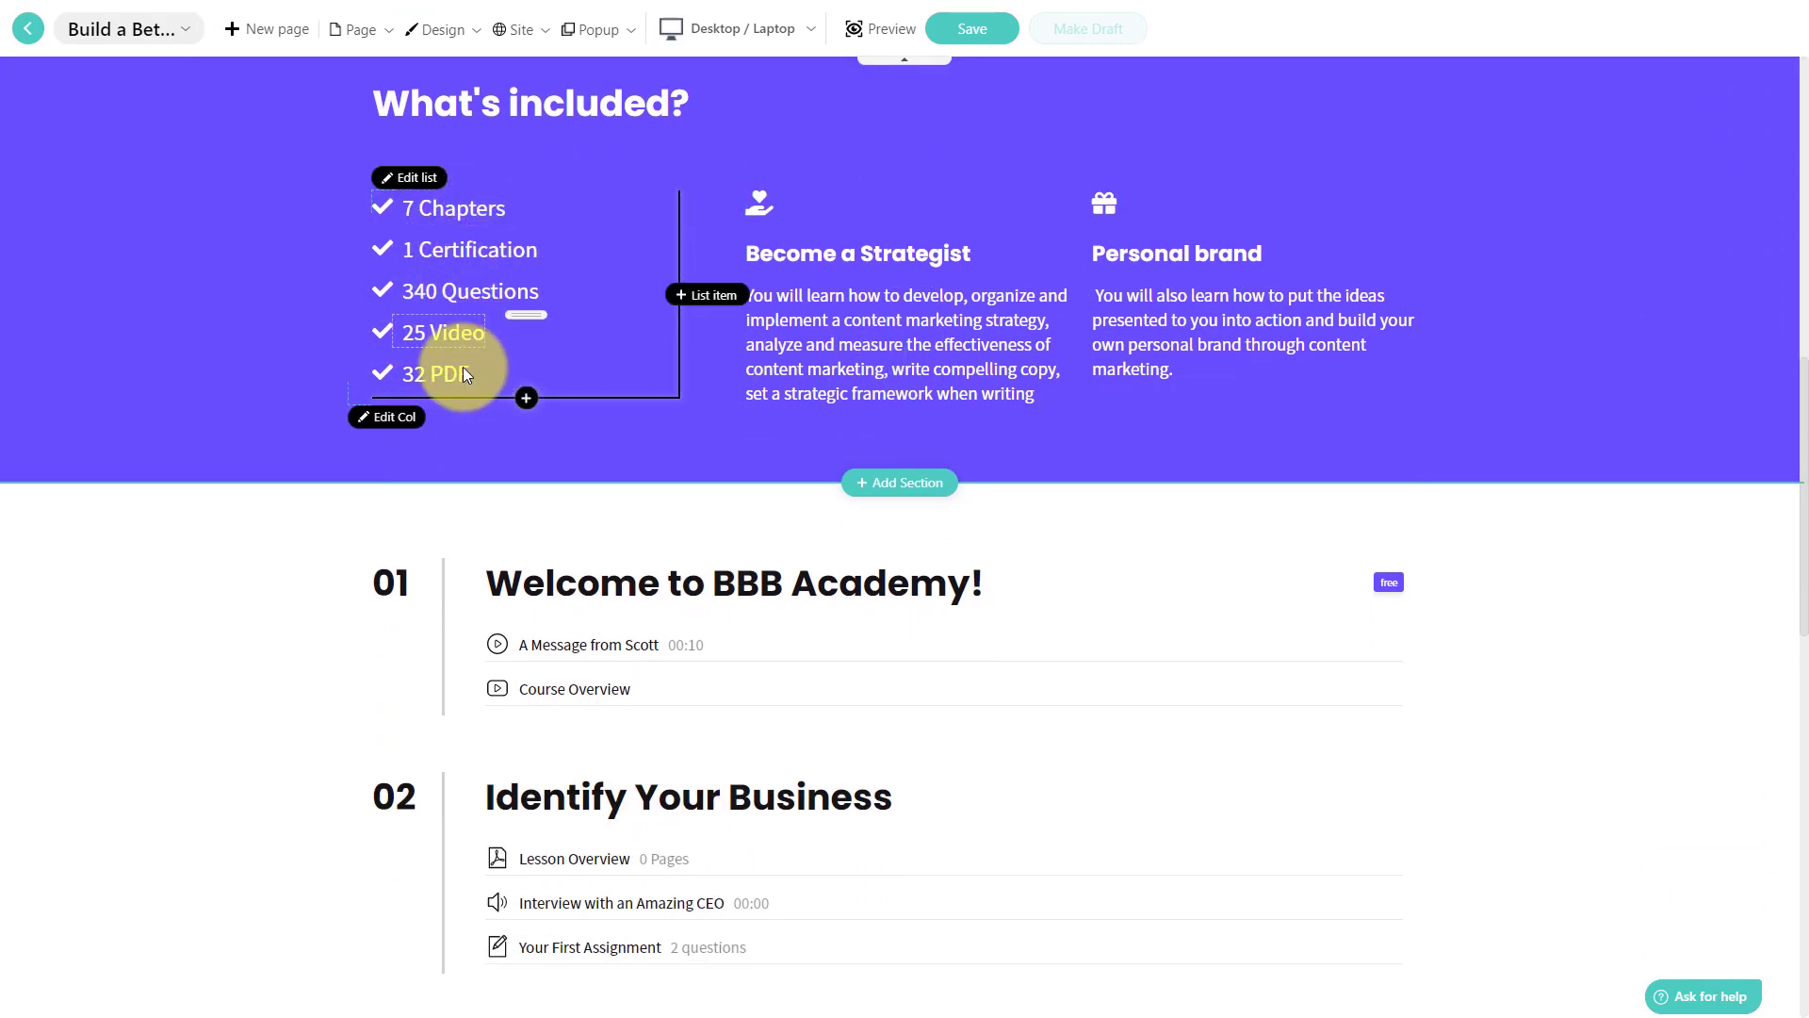
scroll(274, 461, "down", 4)
scroll(257, 535, "down", 8)
scroll(258, 535, "down", 1)
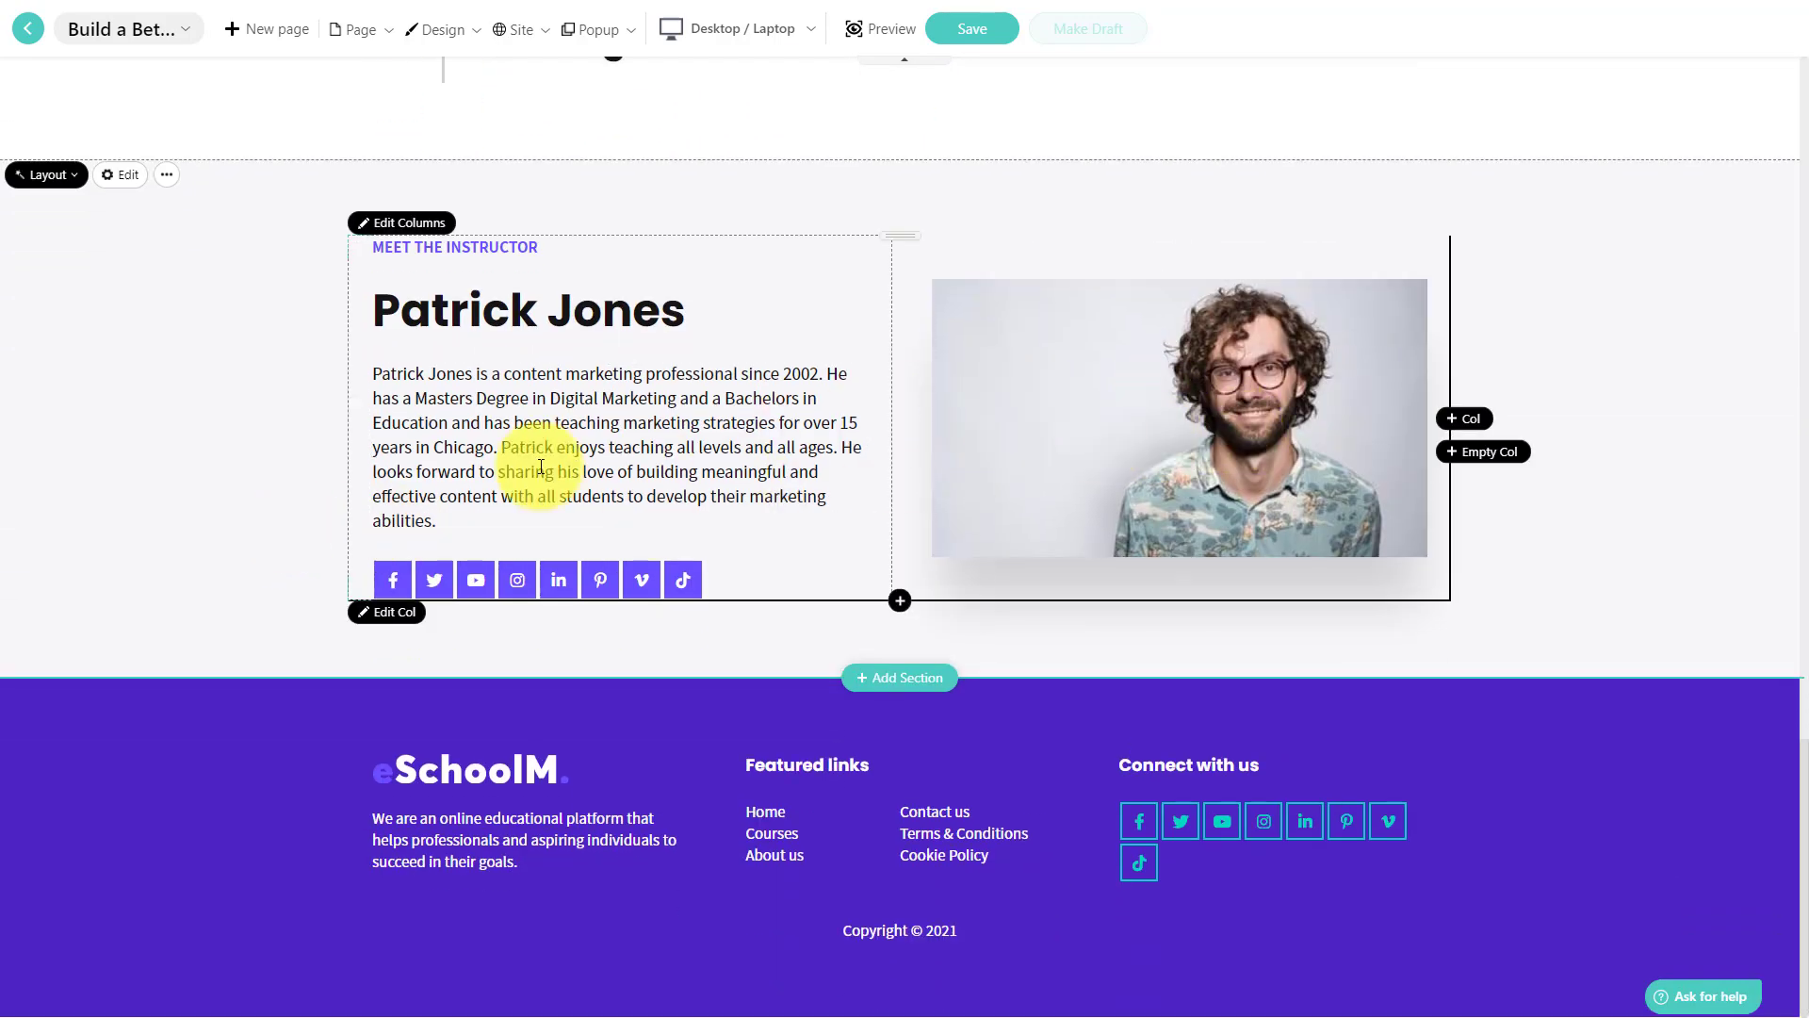
scroll(251, 543, "up", 20)
scroll(251, 543, "up", 1)
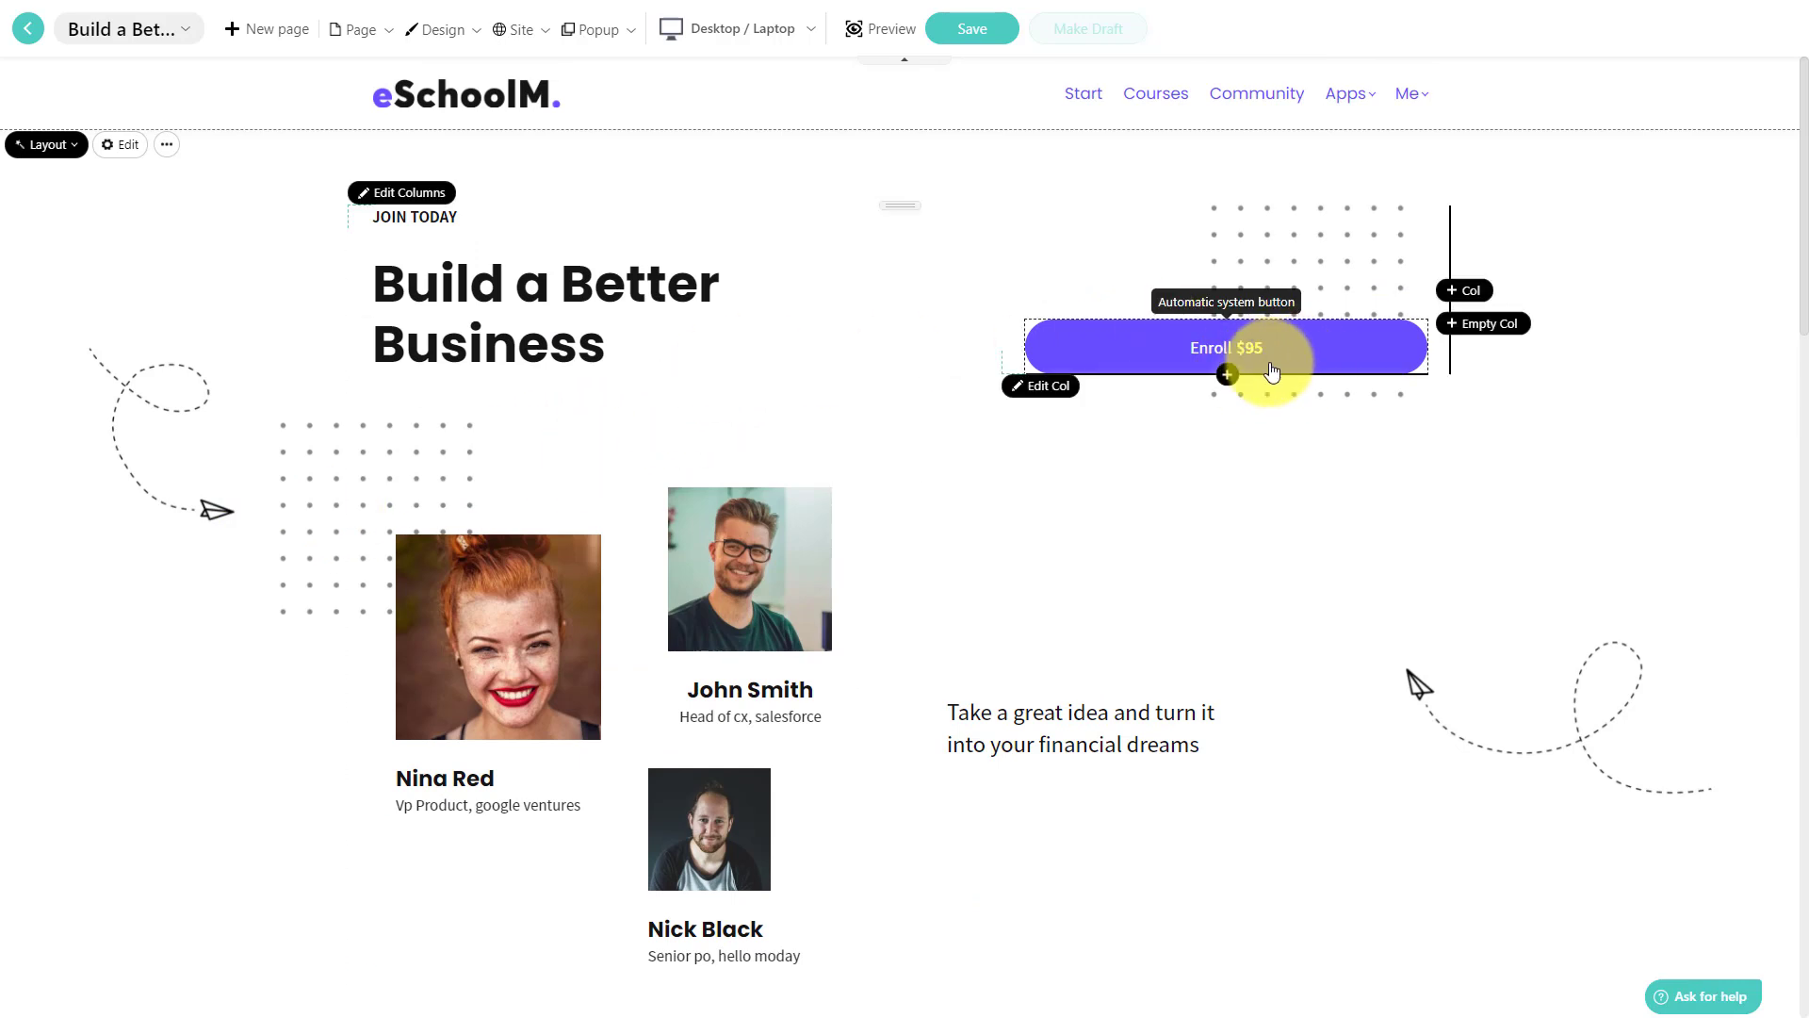
left_click(26, 29)
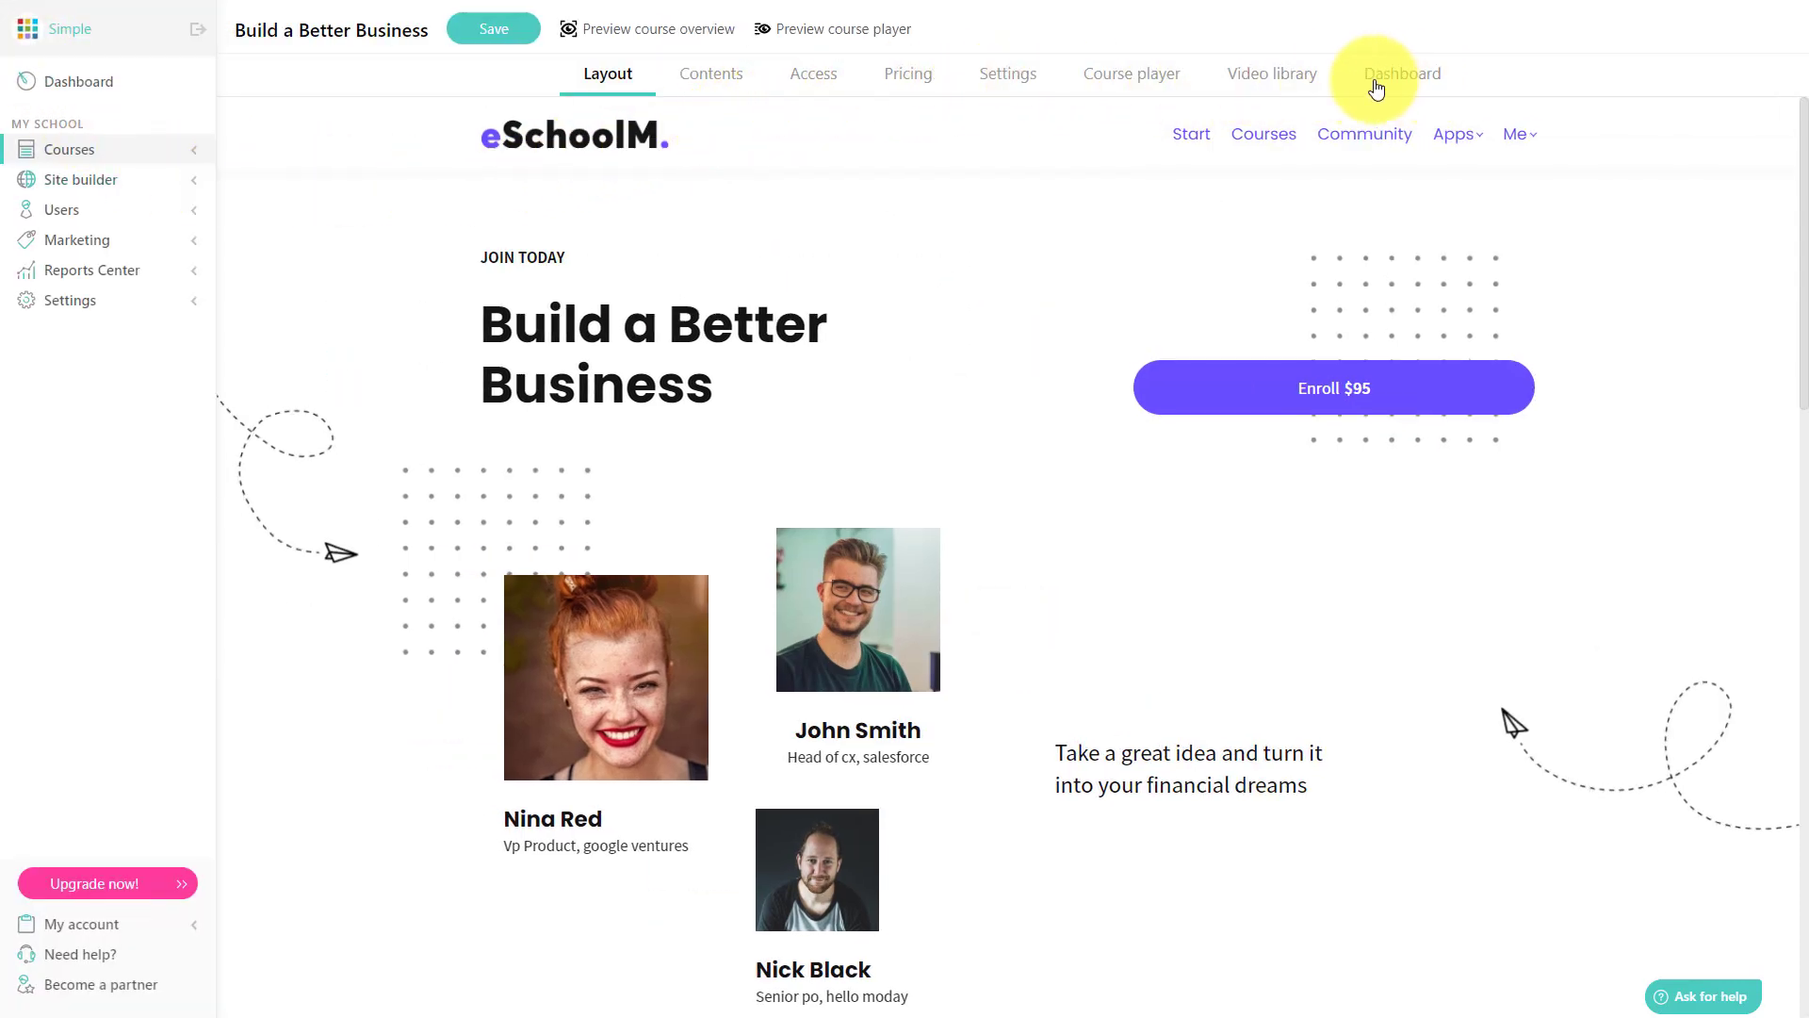
- Show the course's sections and activities list
left_click(716, 82)
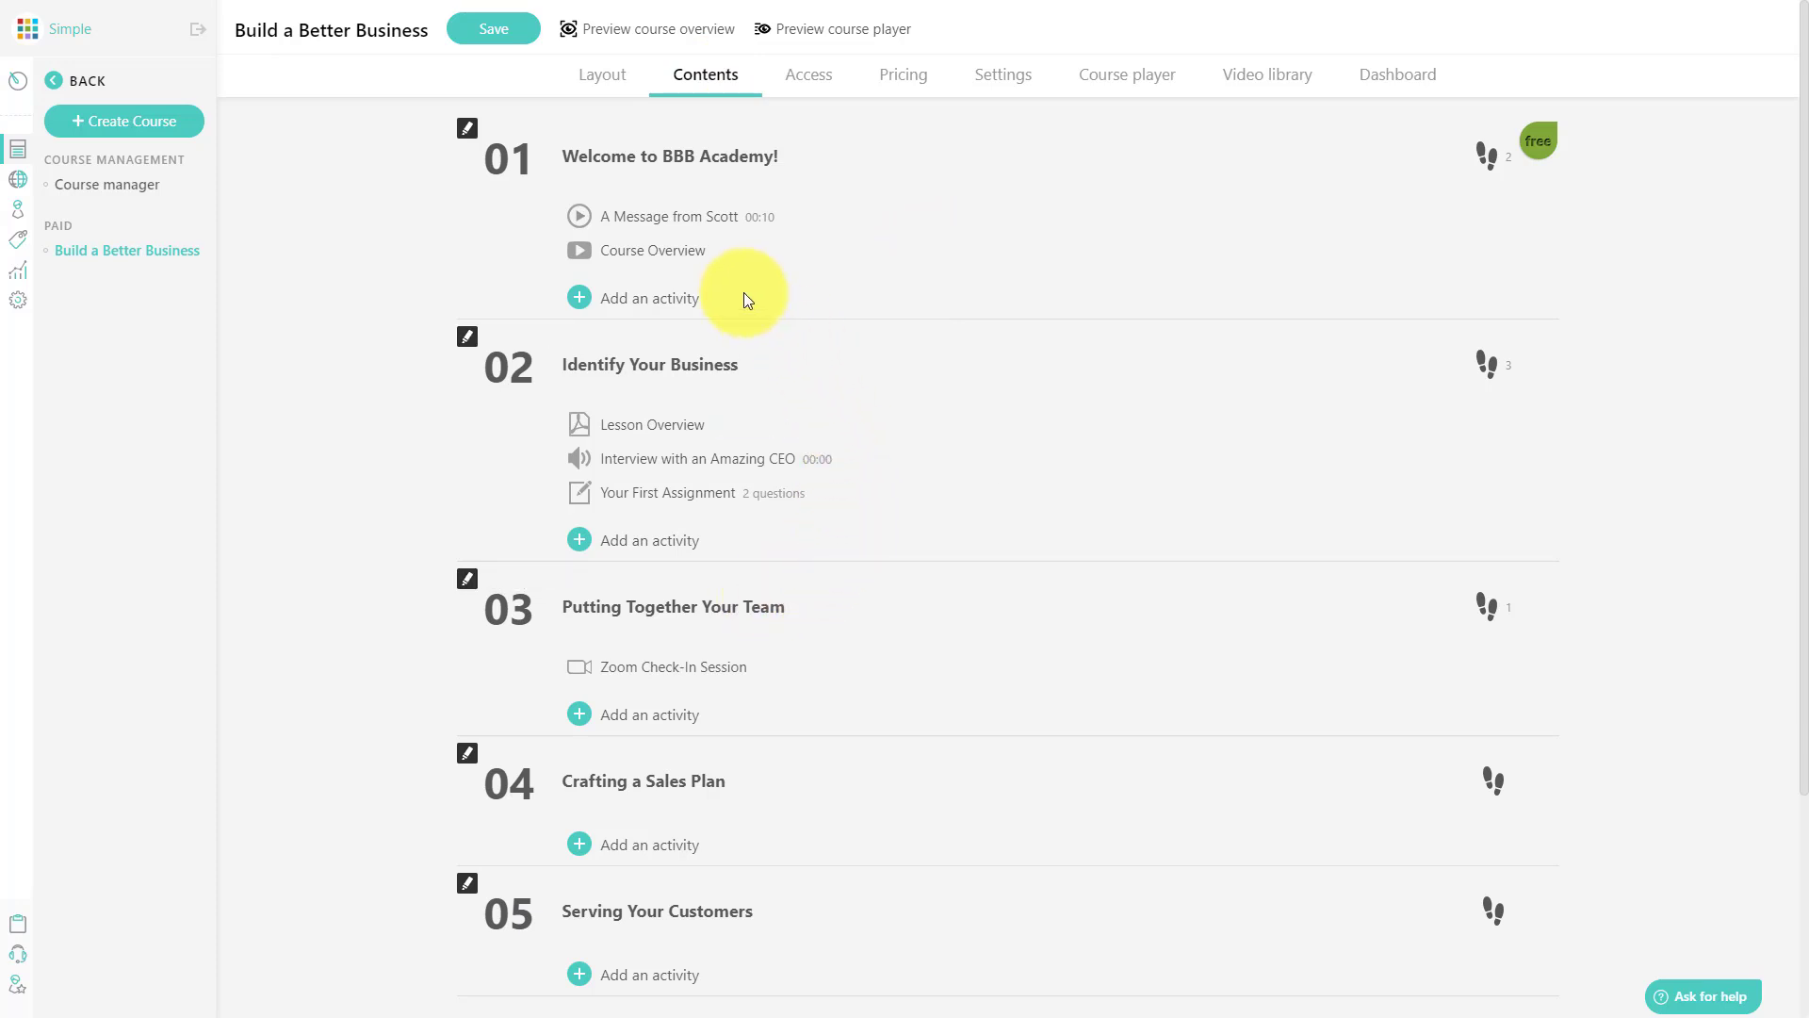
scroll(792, 812, "down", 2)
scroll(767, 835, "up", 2)
- Add a Pdf activity named 'New Worksheet' under section 02, Identify Your Business
mouse_move(923, 499)
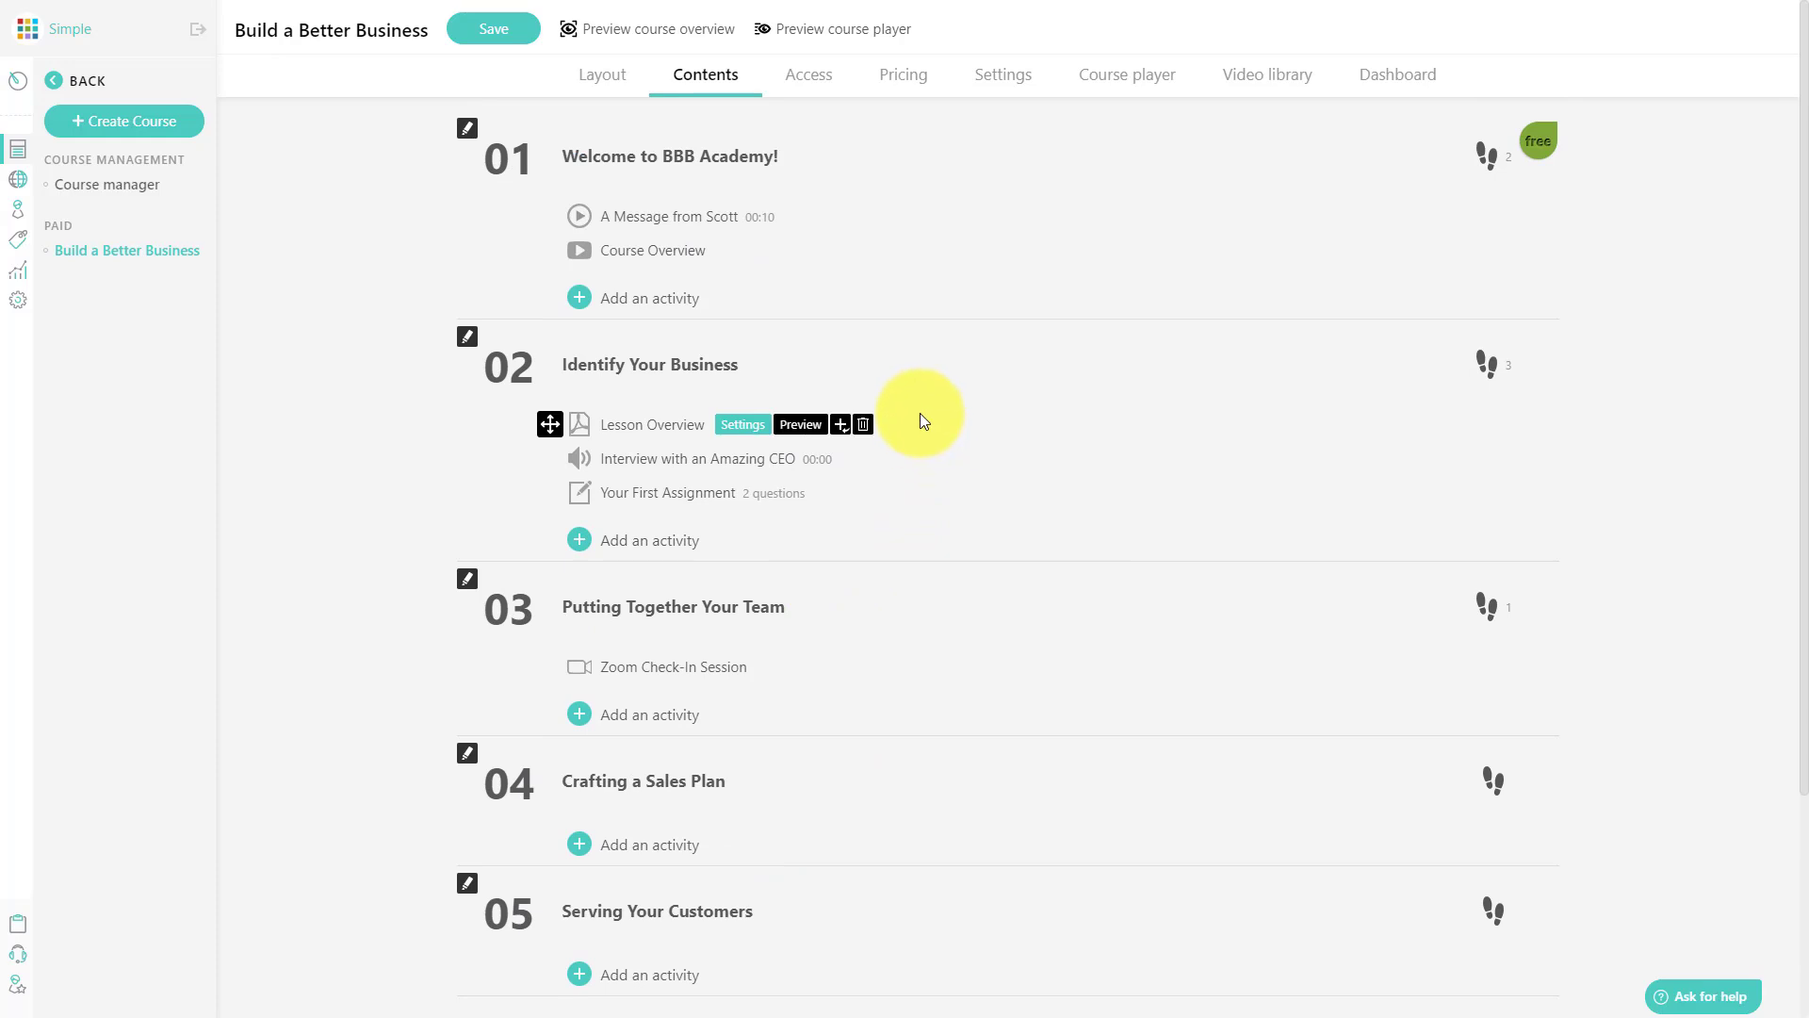
mouse_move(676, 217)
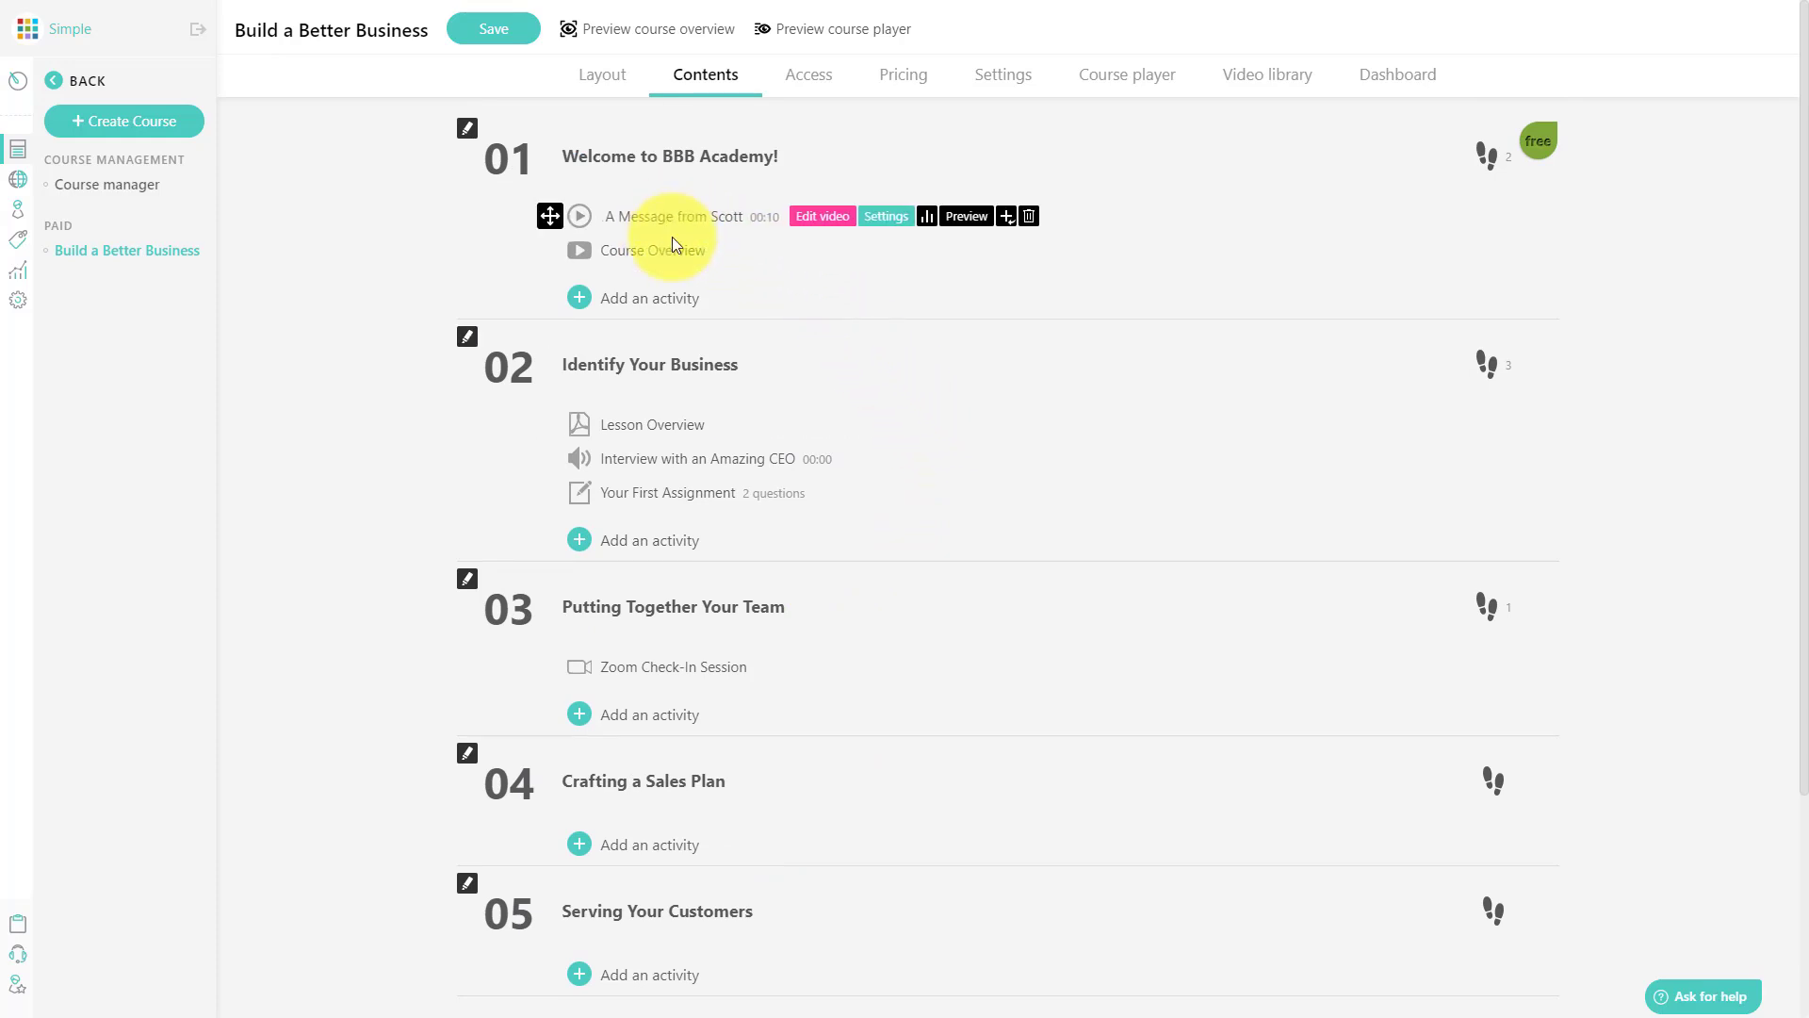
mouse_move(669, 256)
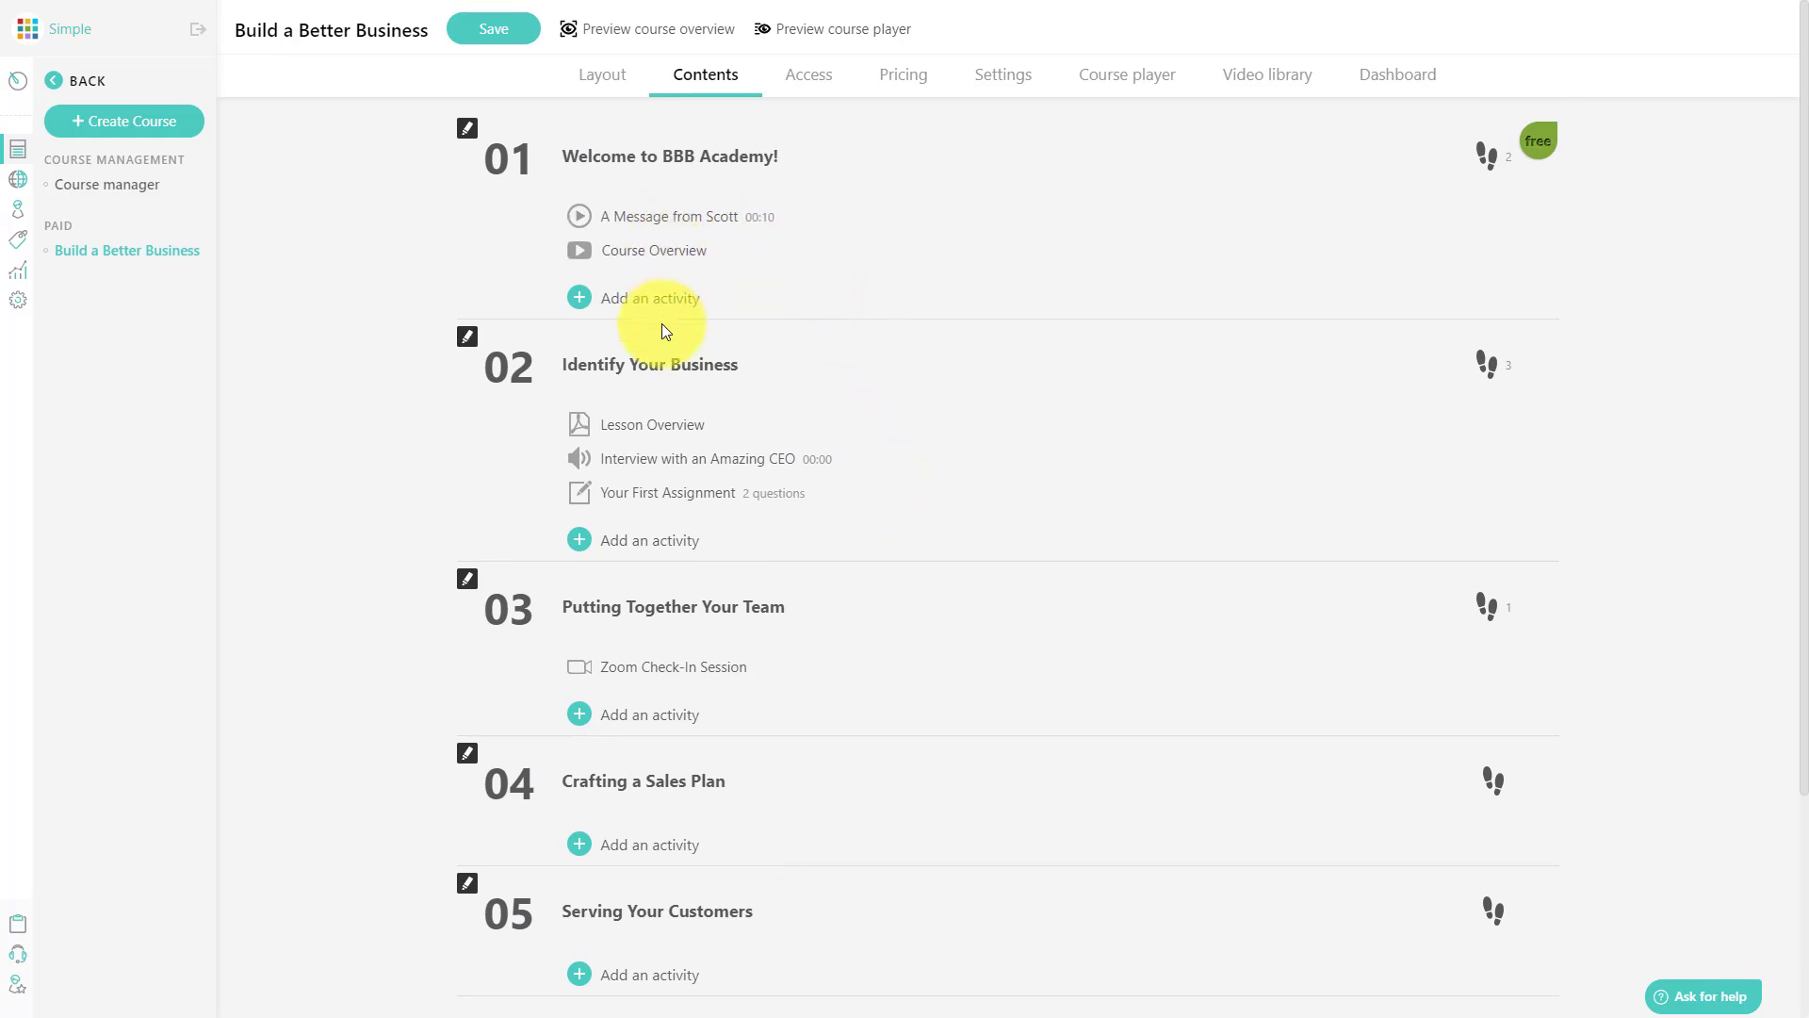
mouse_move(687, 426)
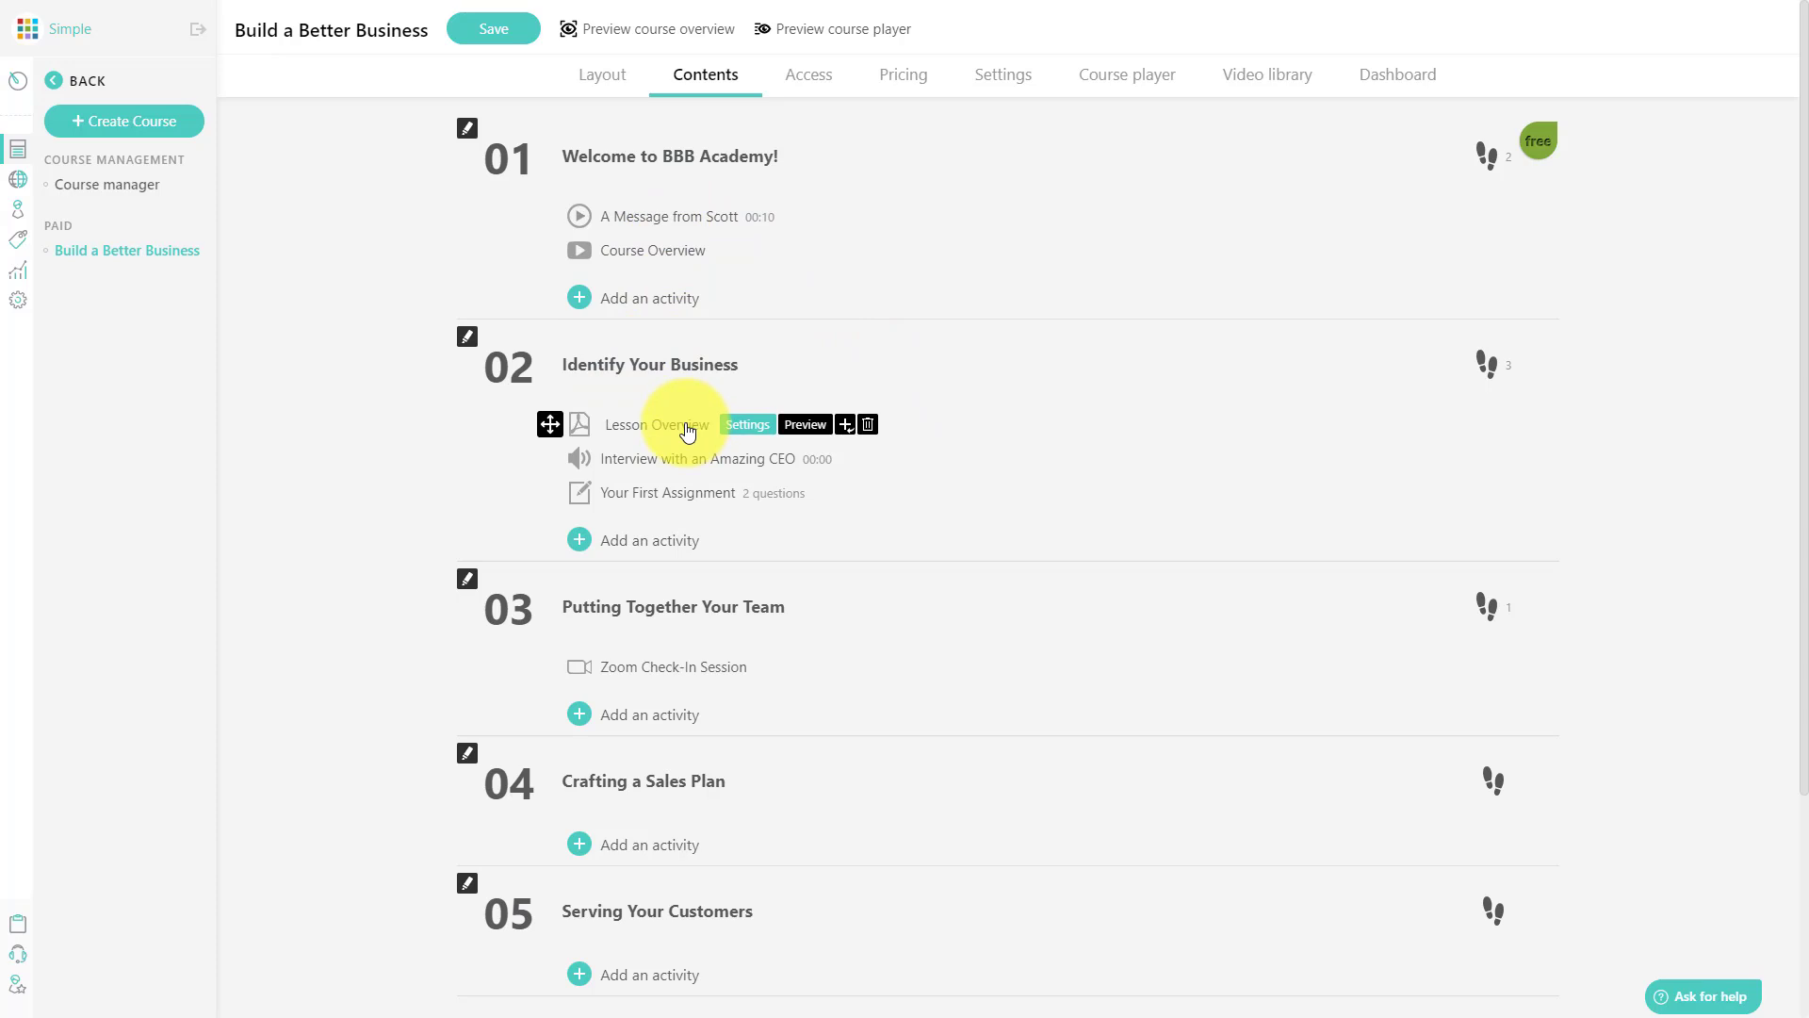
mouse_move(645, 467)
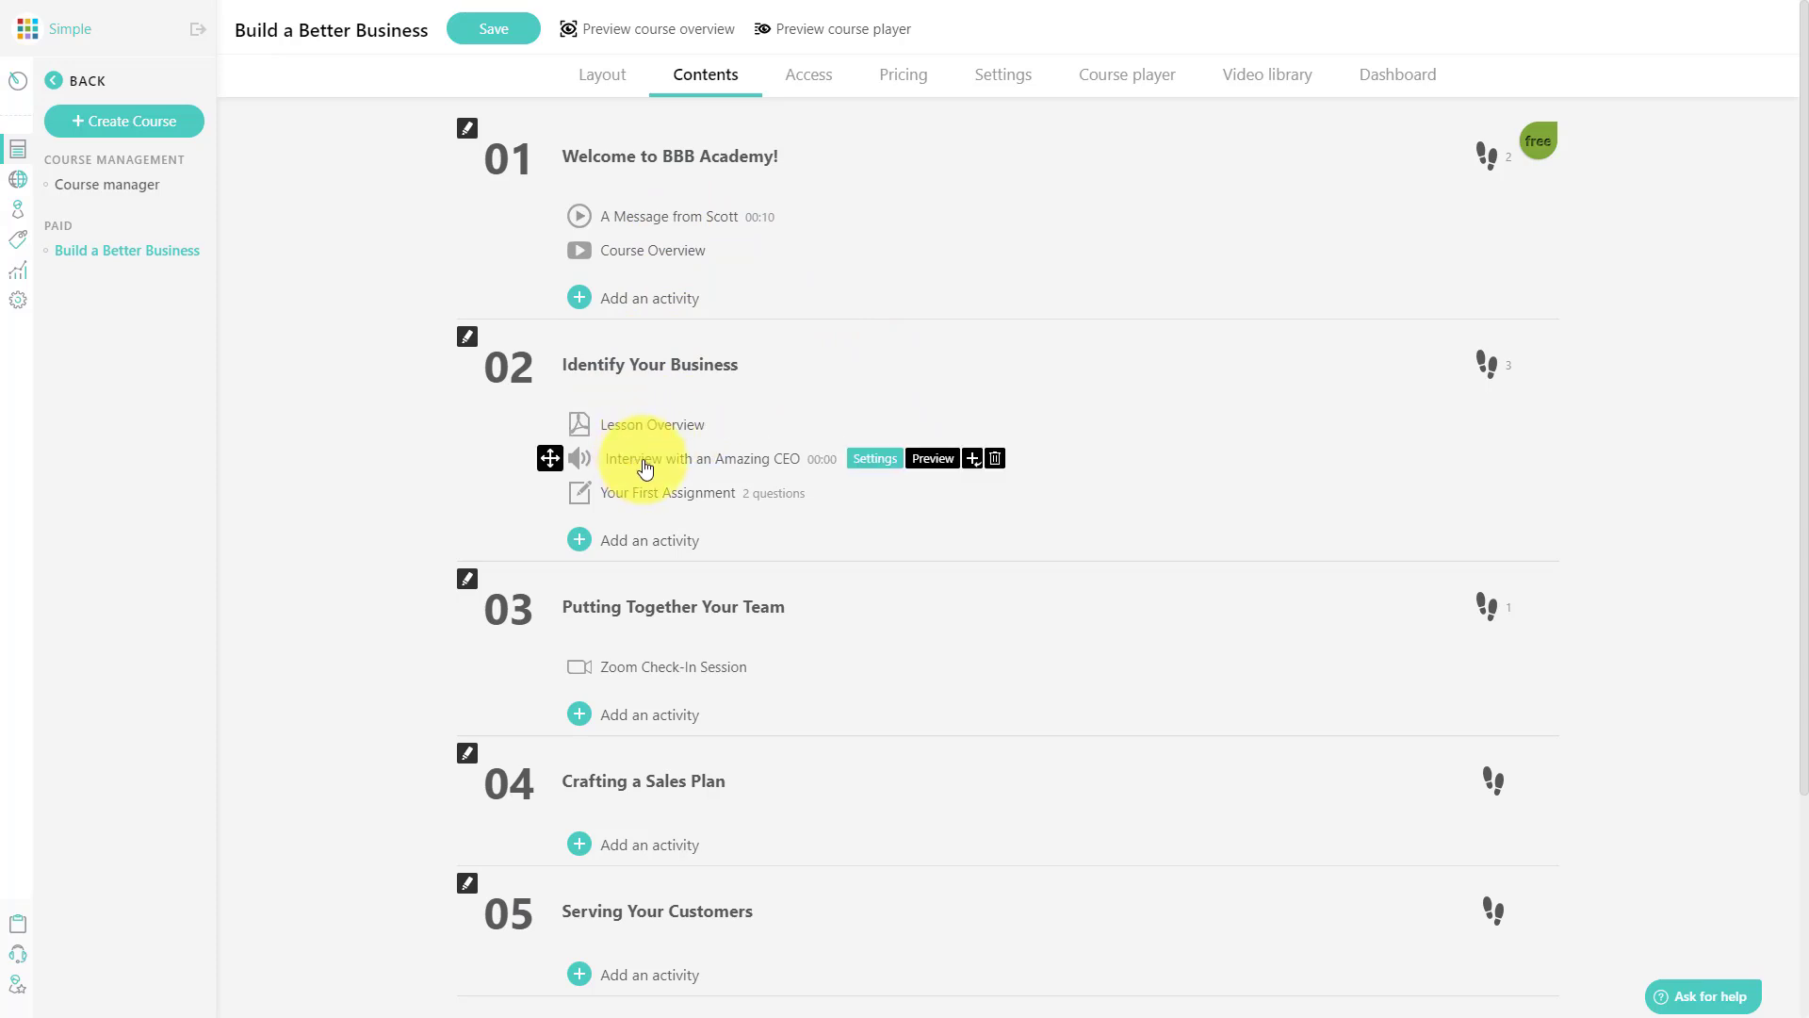
left_click(627, 539)
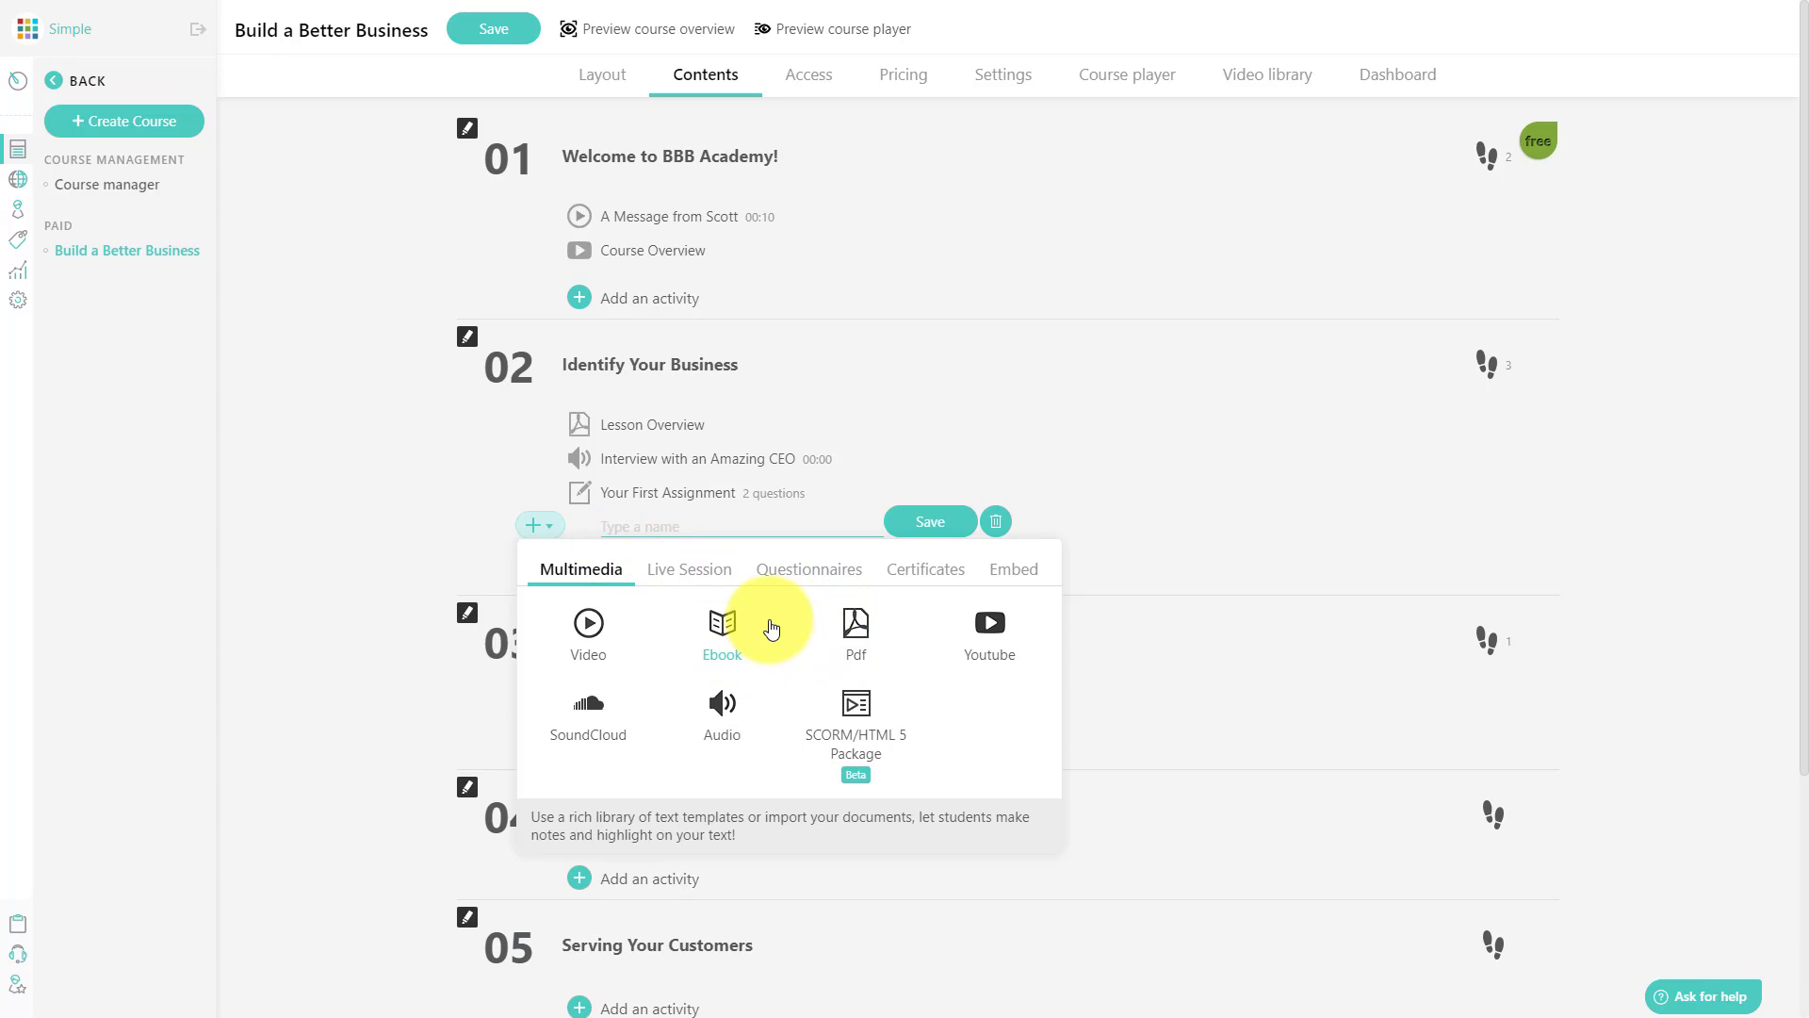
left_click(858, 623)
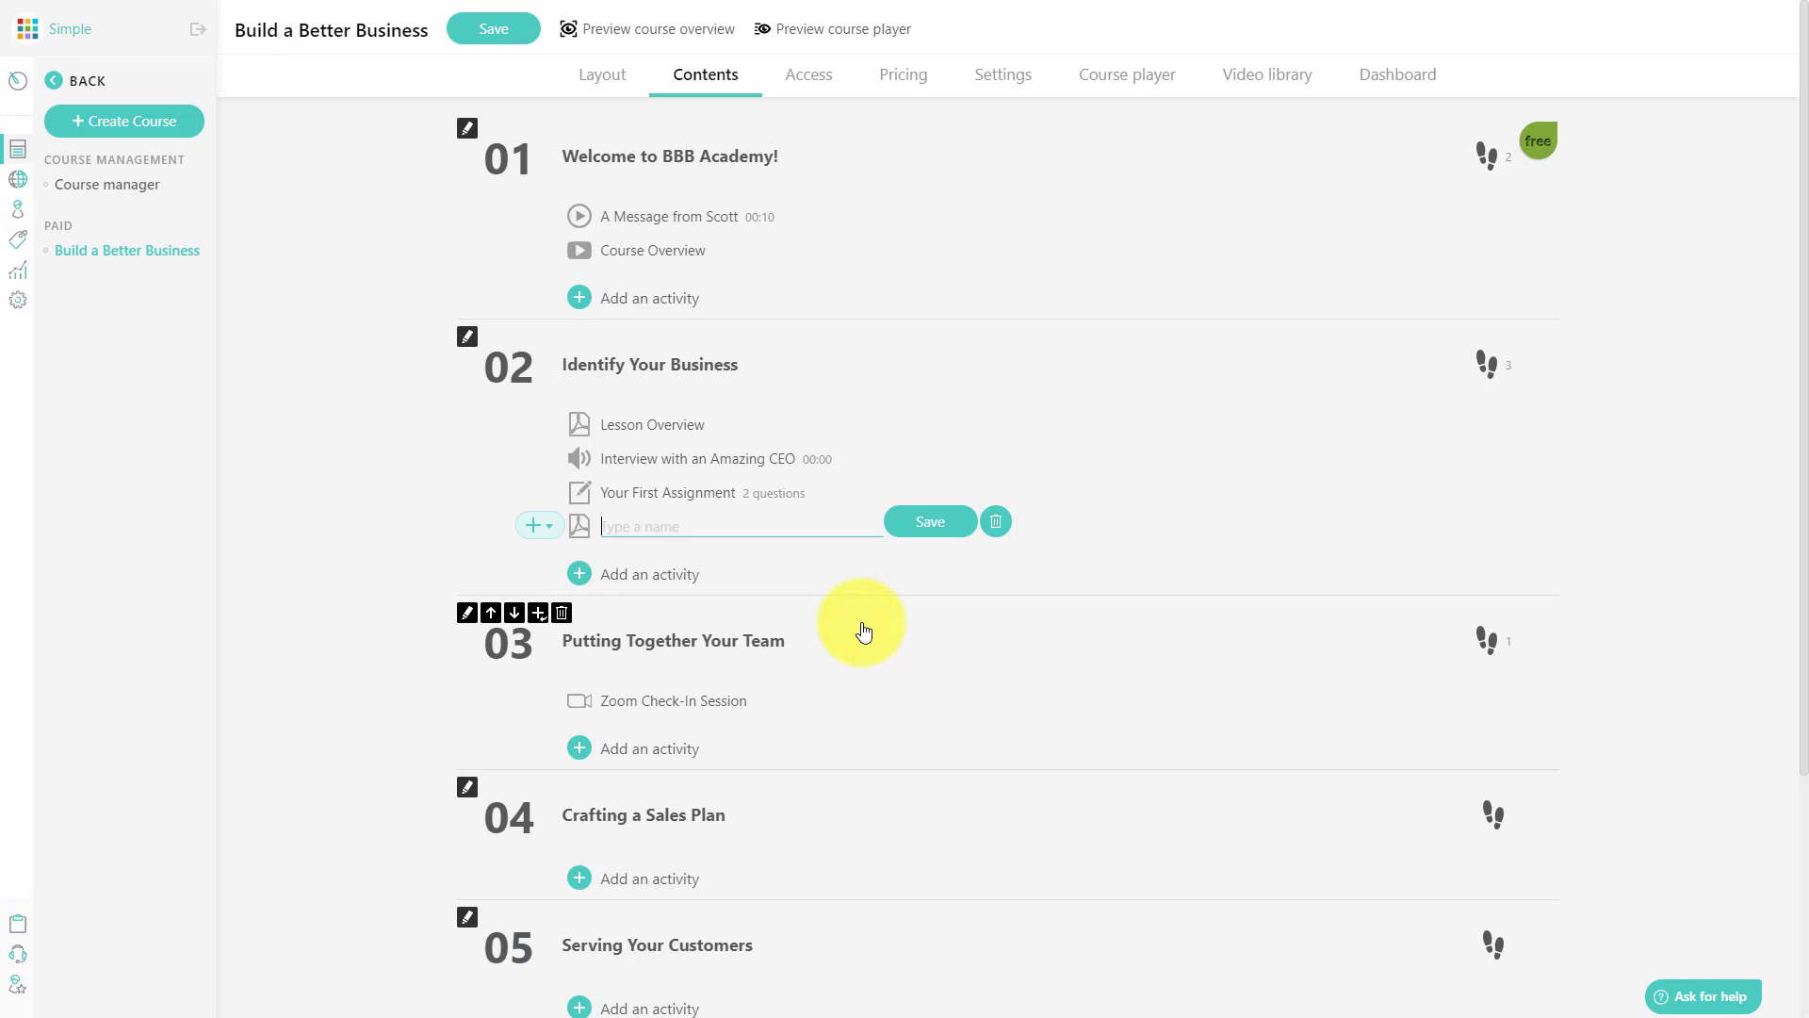
type("New Worksheet")
key("Return")
mouse_move(730, 521)
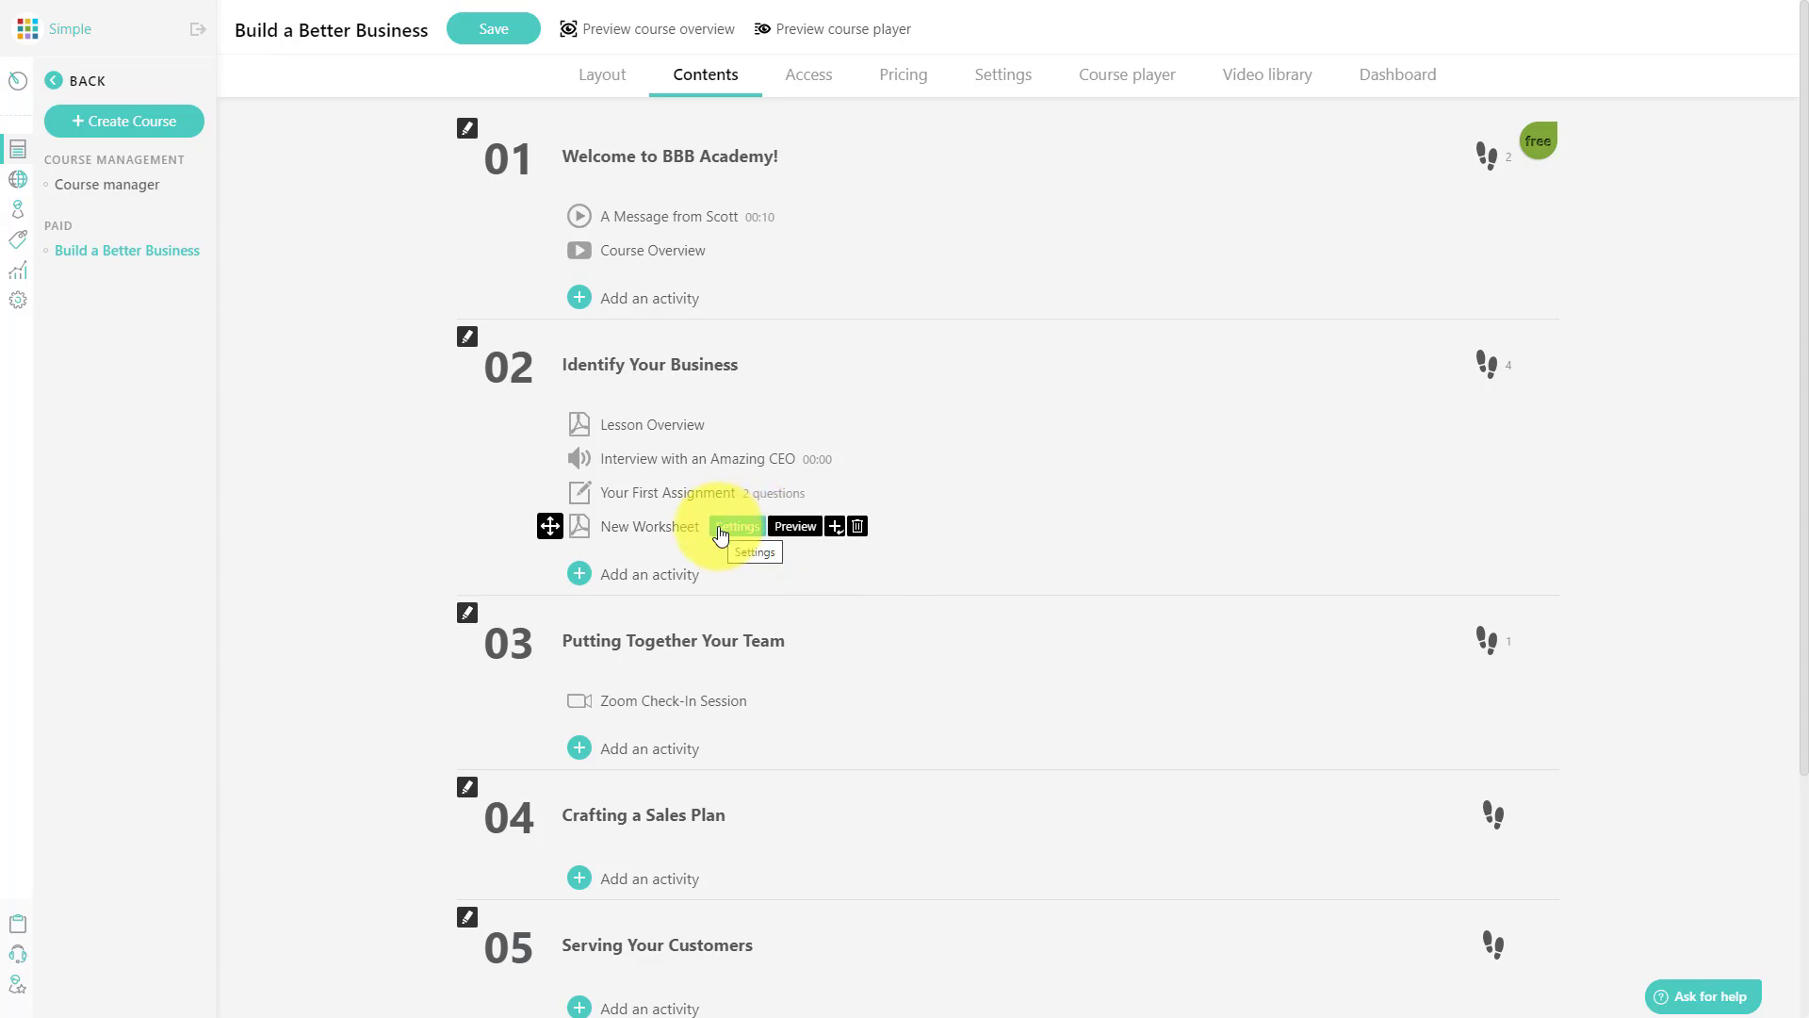
left_click(737, 530)
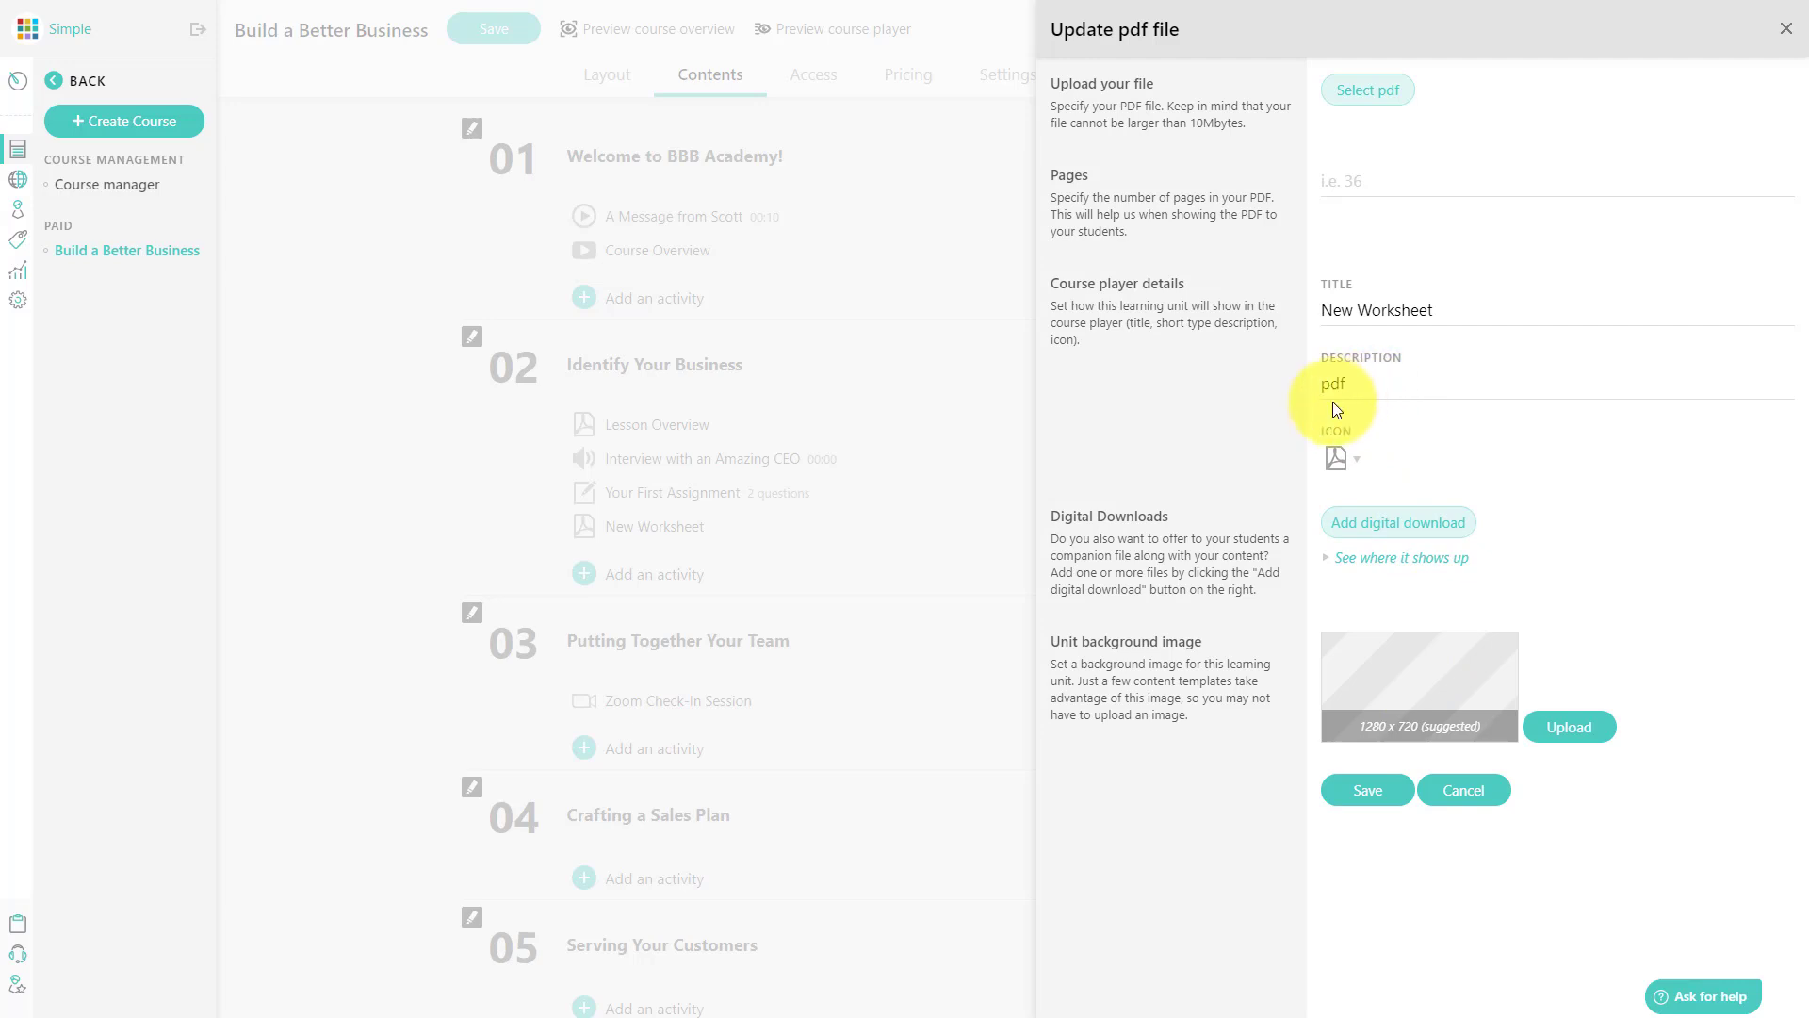
left_click(1786, 31)
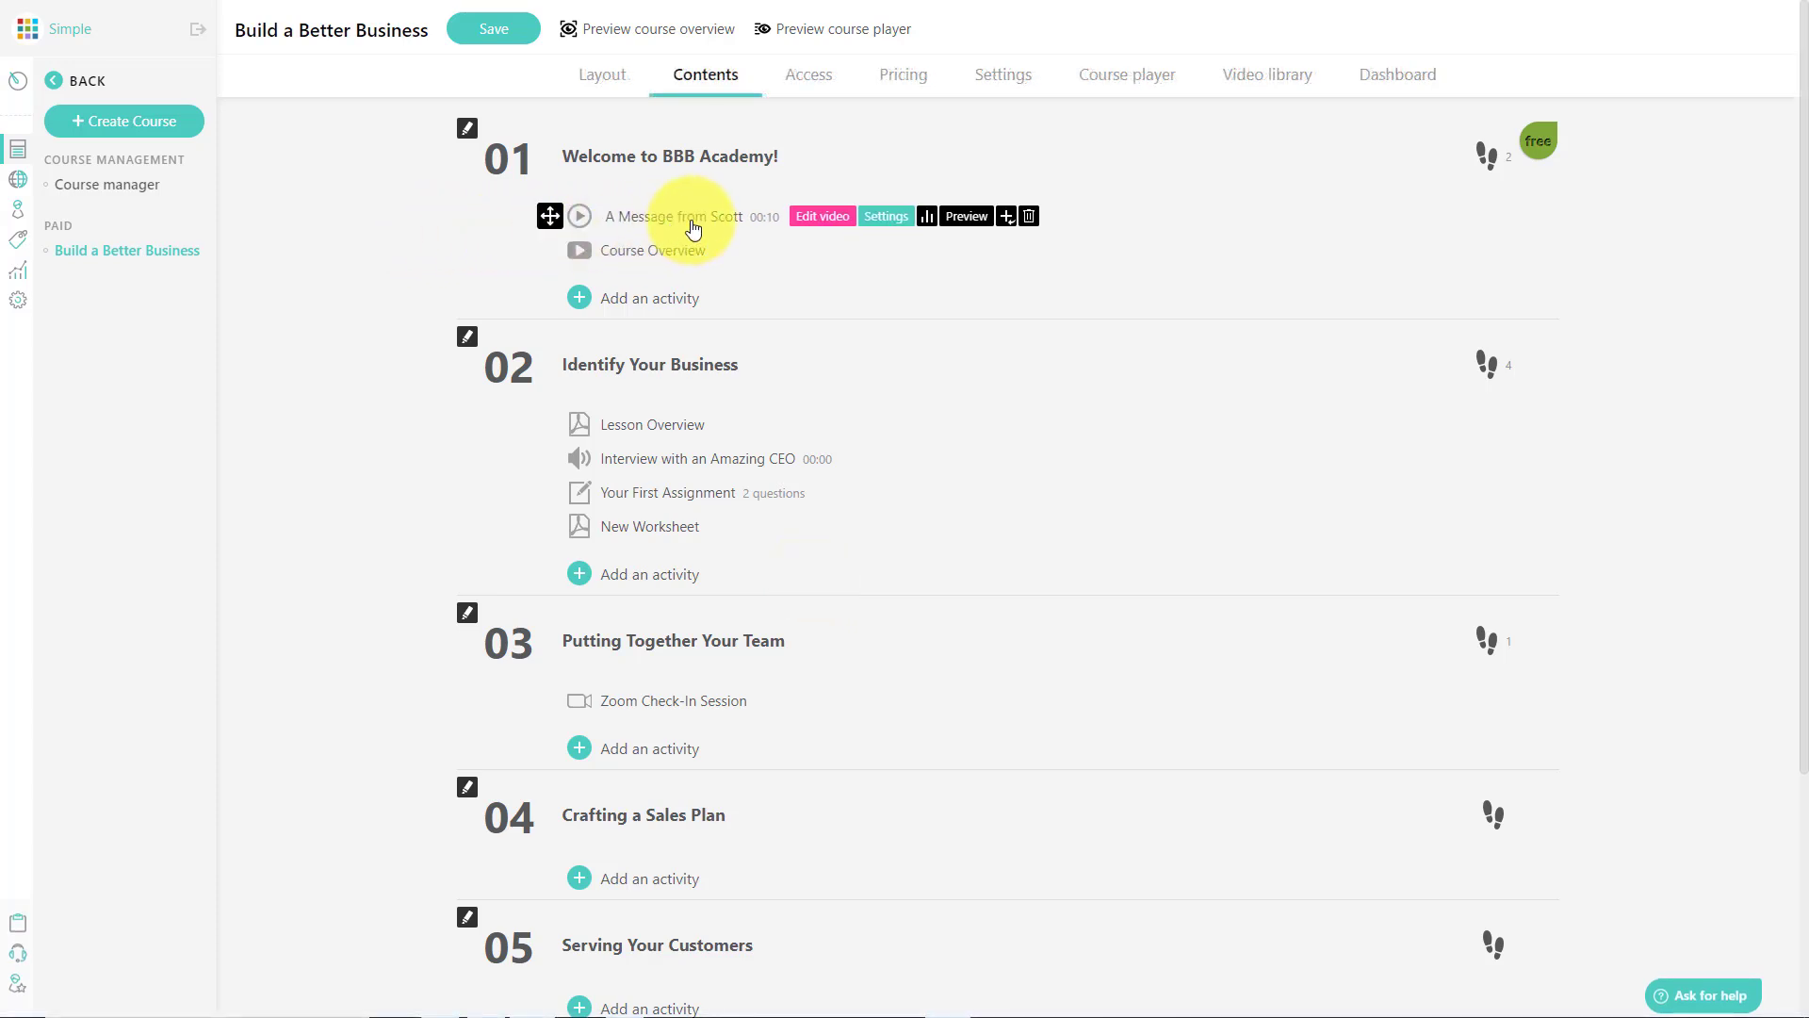
- Open 'A Message from Scott' in the IVideo authoring editor
left_click(820, 226)
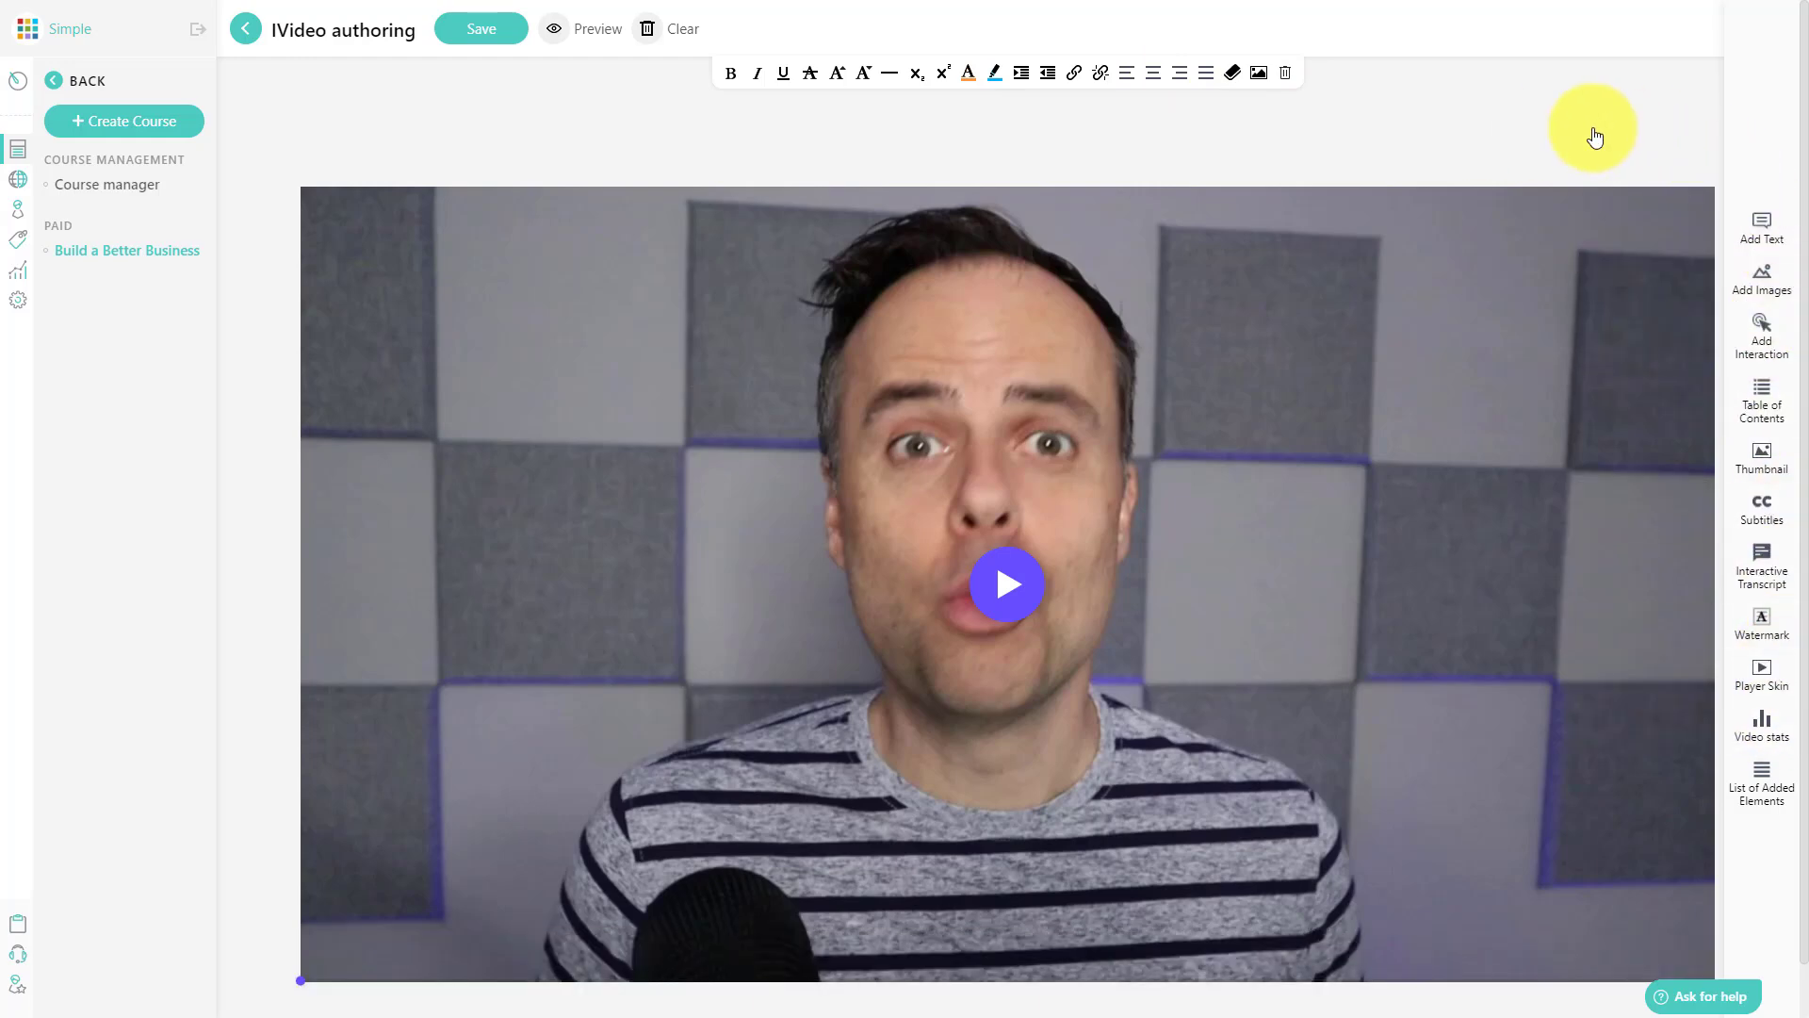
- Place a TAKE ME THERE button at the video's top right, shown from 5 to 10 seconds
left_click(1766, 339)
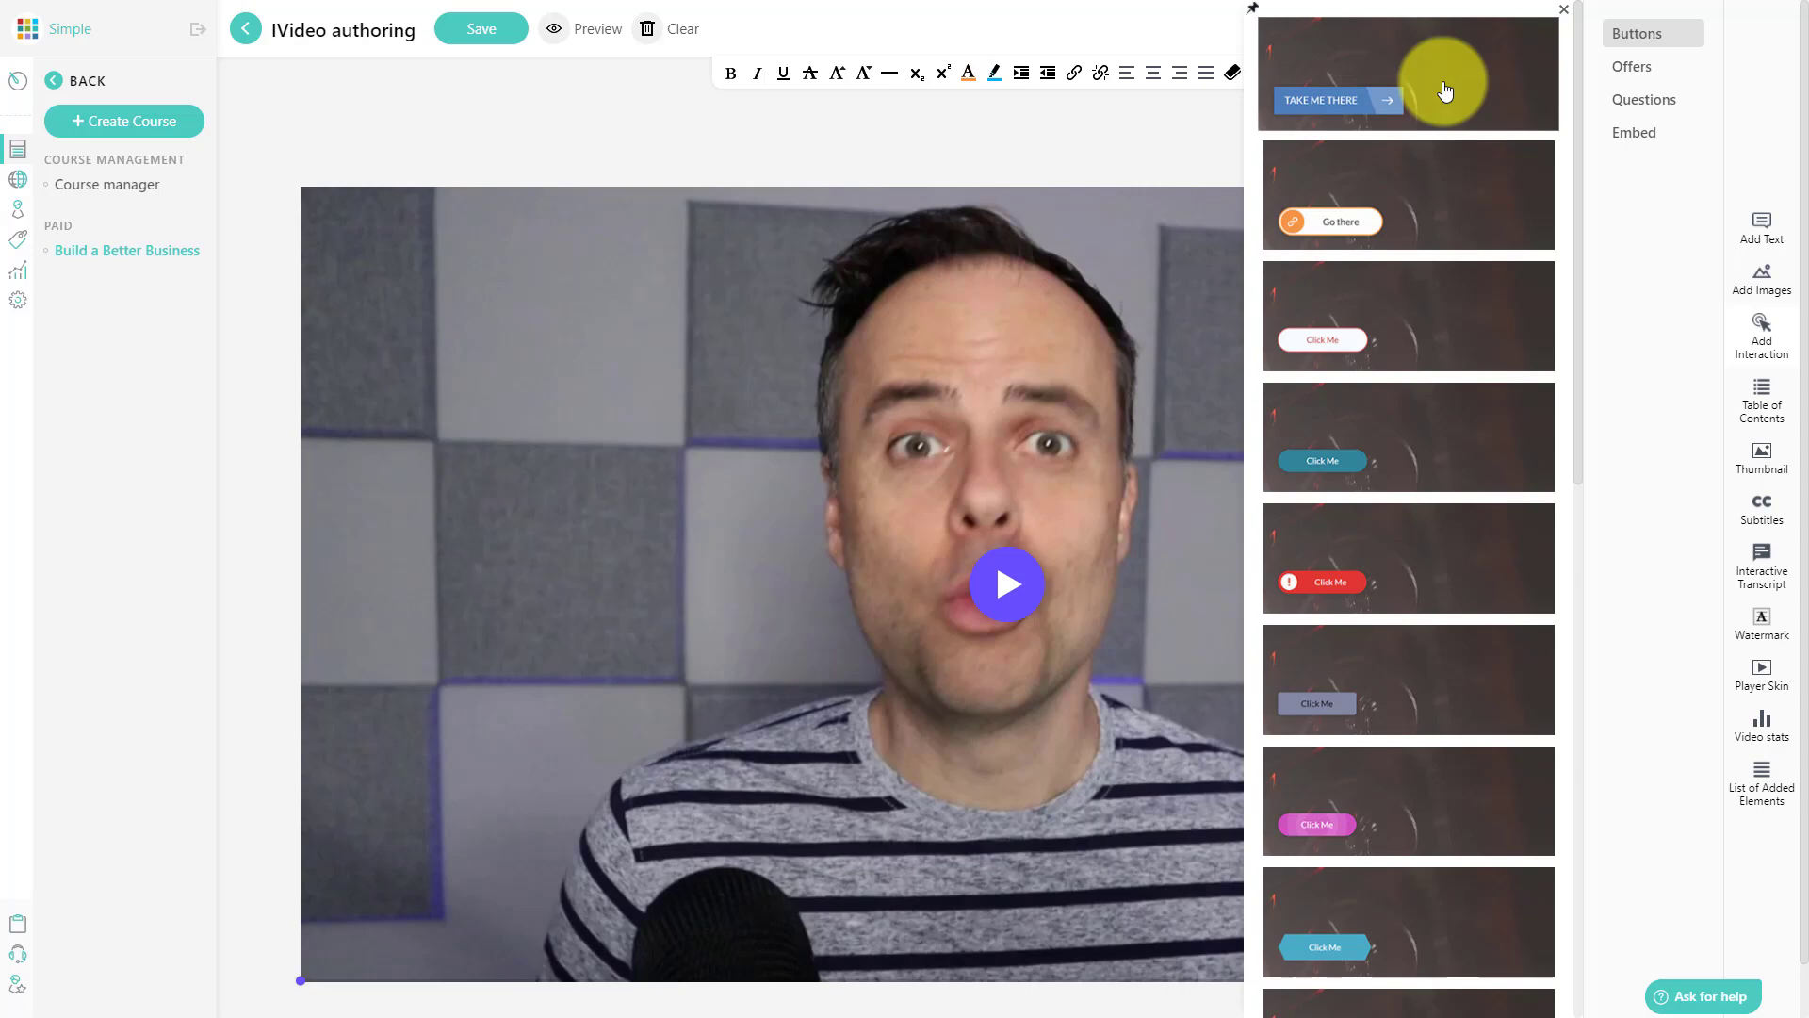
left_click(1346, 108)
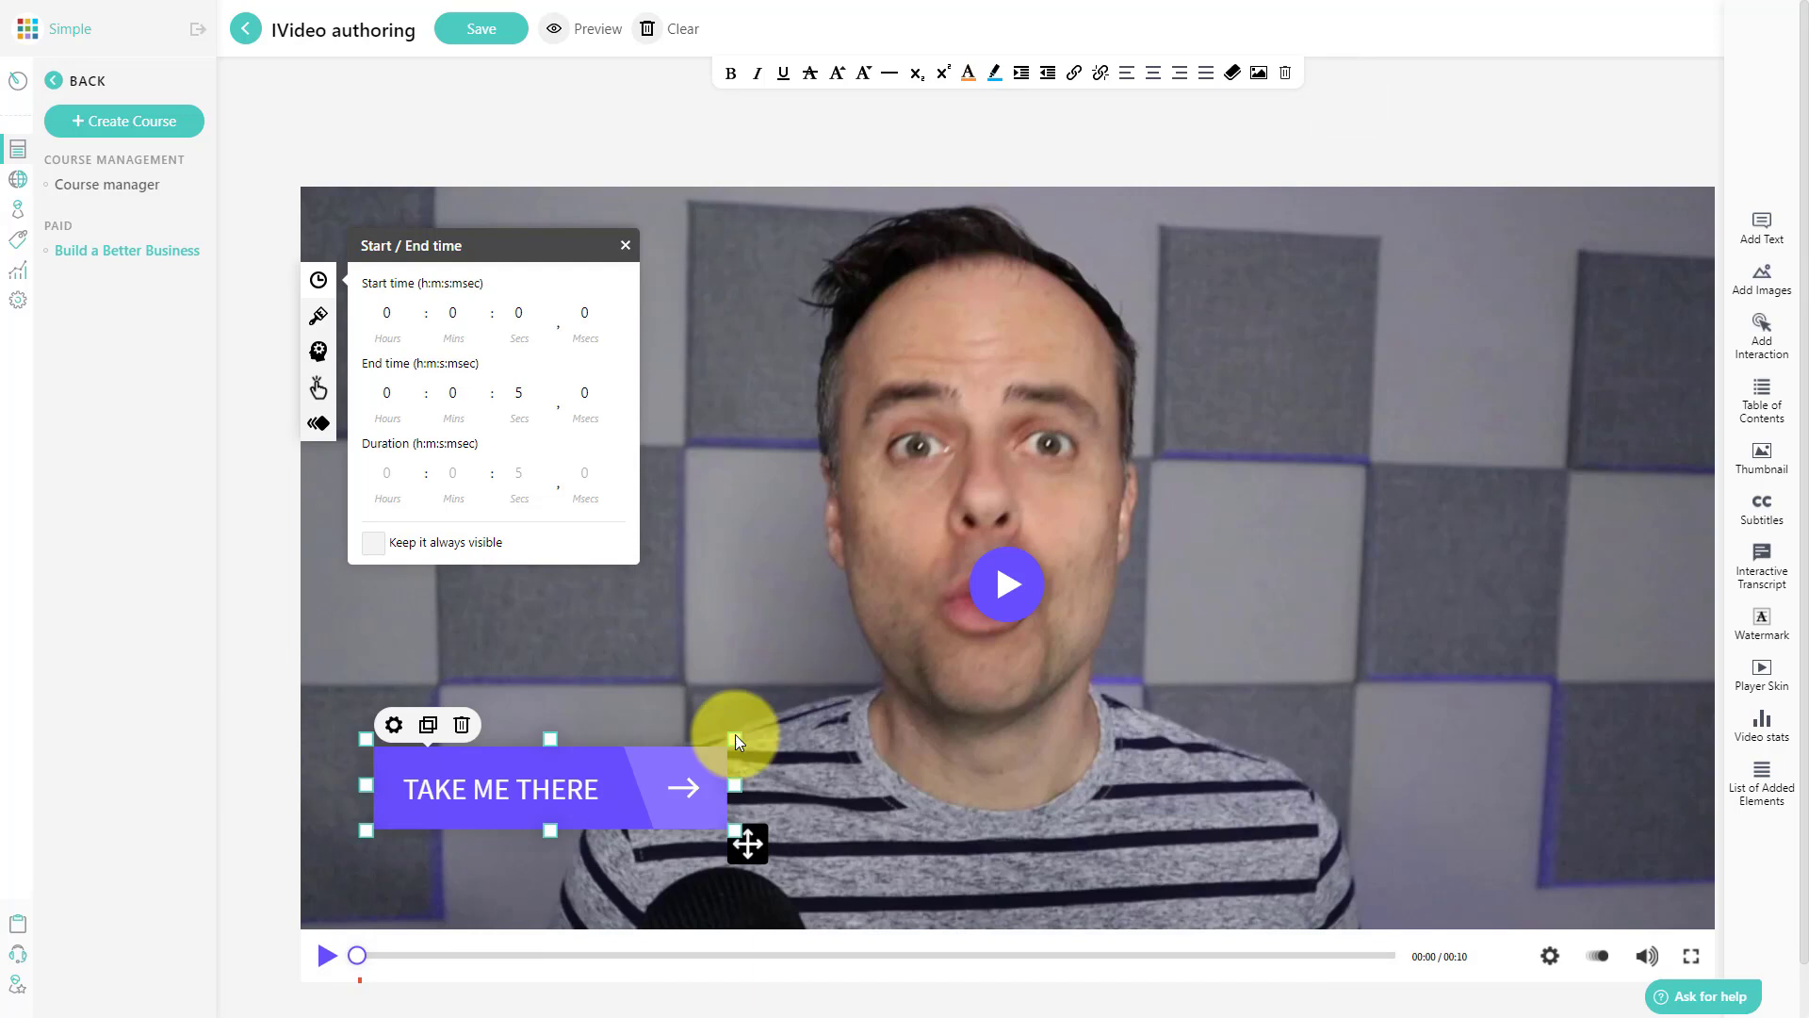
left_click_drag(748, 840, 1309, 602)
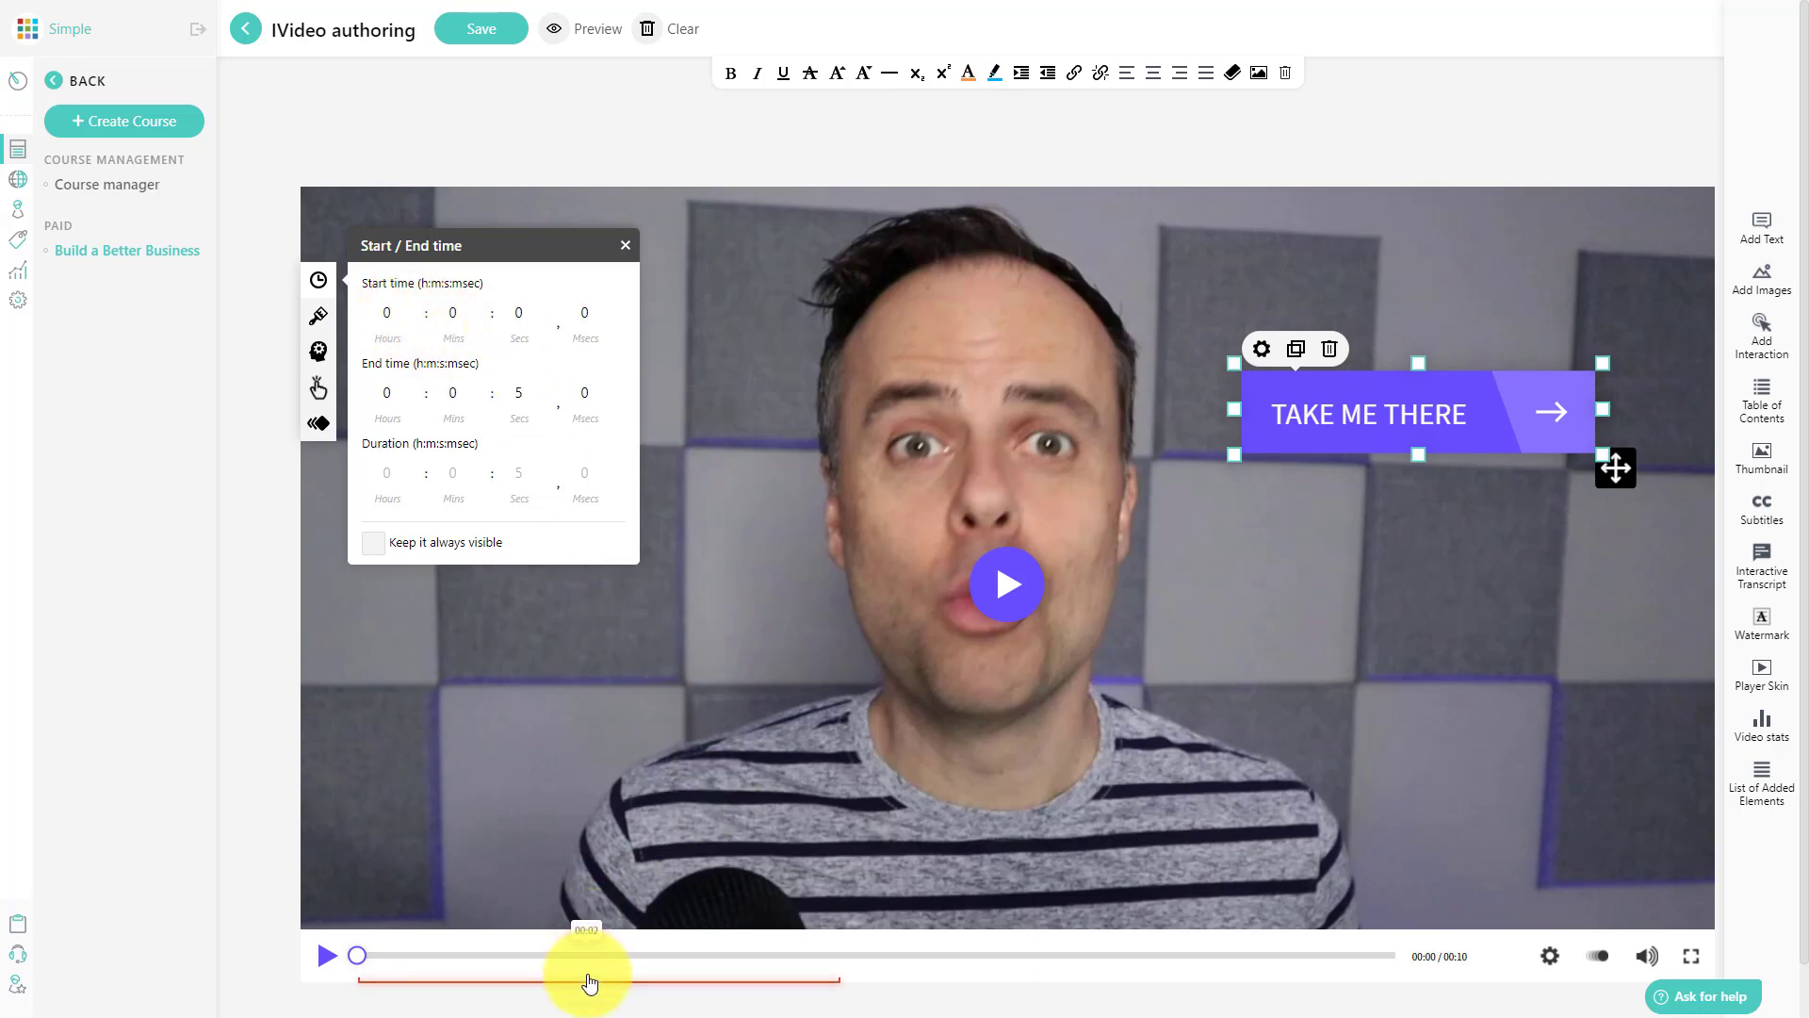
left_click_drag(589, 983, 1122, 997)
left_click(906, 985)
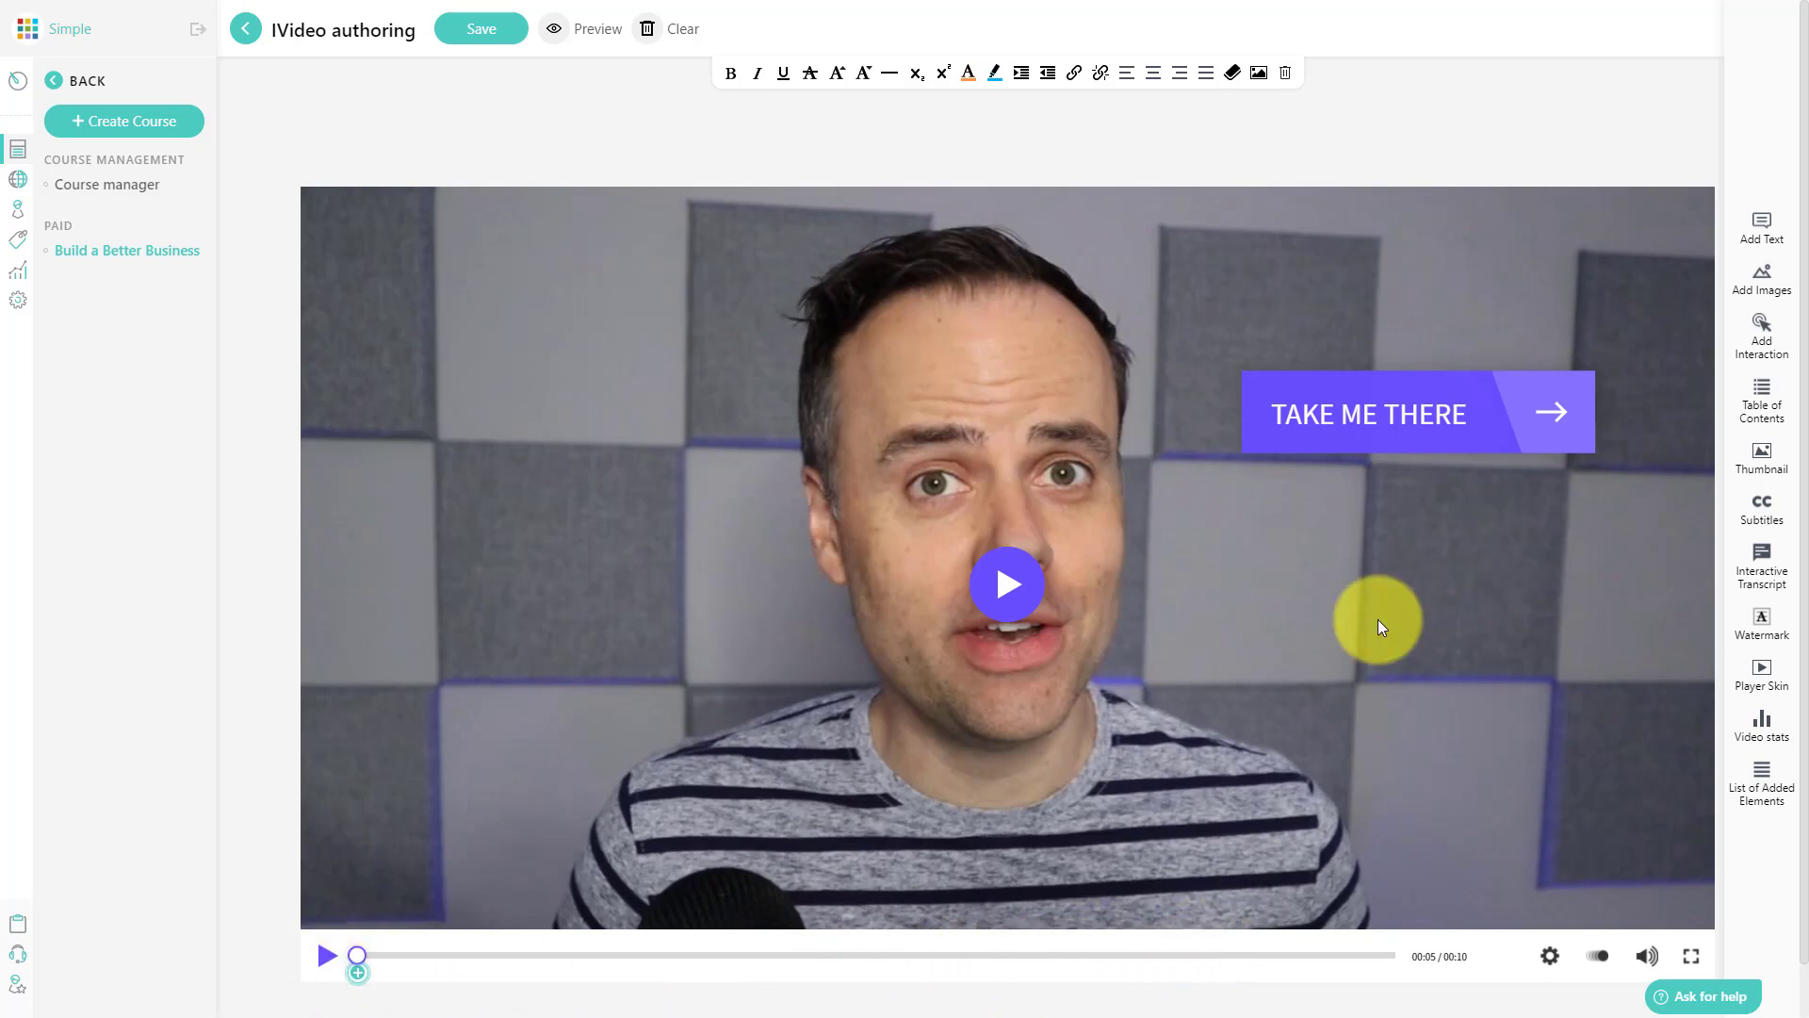
- Relabel the button 'Watch this video' and set its click action to Open link
left_click(1418, 424)
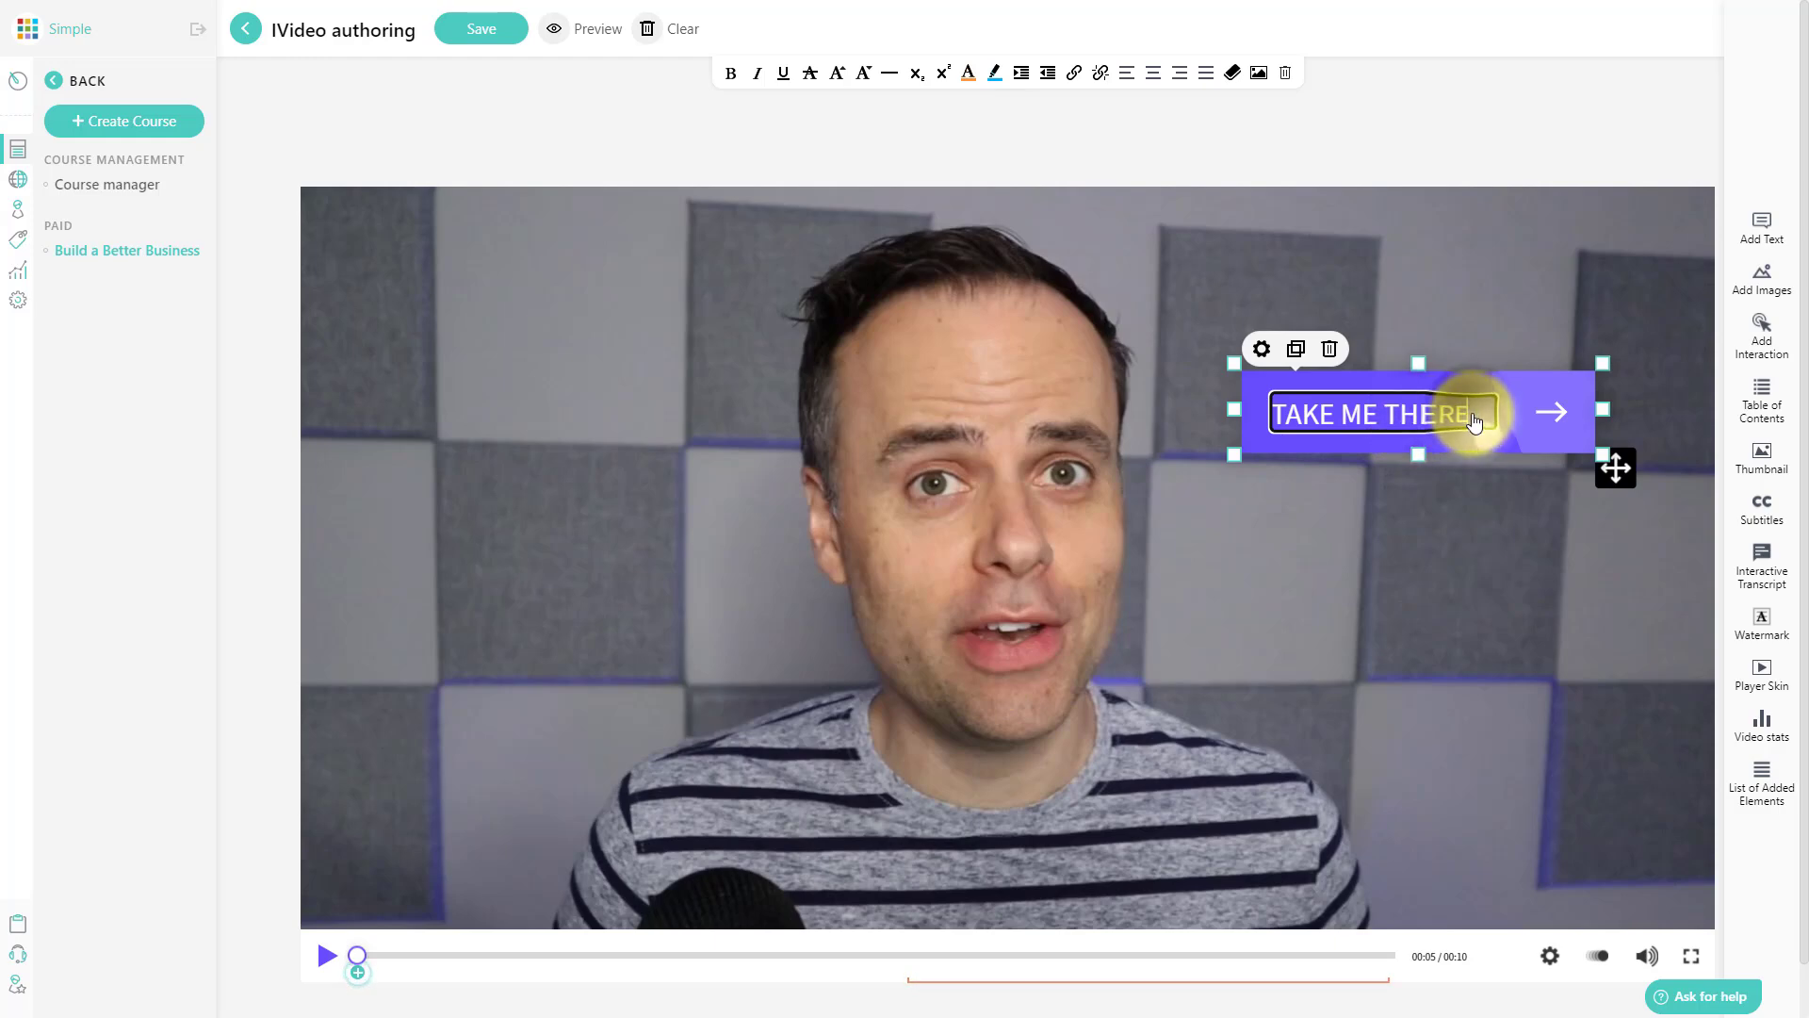
key("BackSpace")
key("BackSpace")
key("BackSpace")
key("BackSpace")
key("BackSpace")
key("BackSpace")
key("BackSpace")
key("BackSpace")
key("BackSpace")
key("BackSpace")
key("BackSpace")
key("BackSpace")
key("BackSpace")
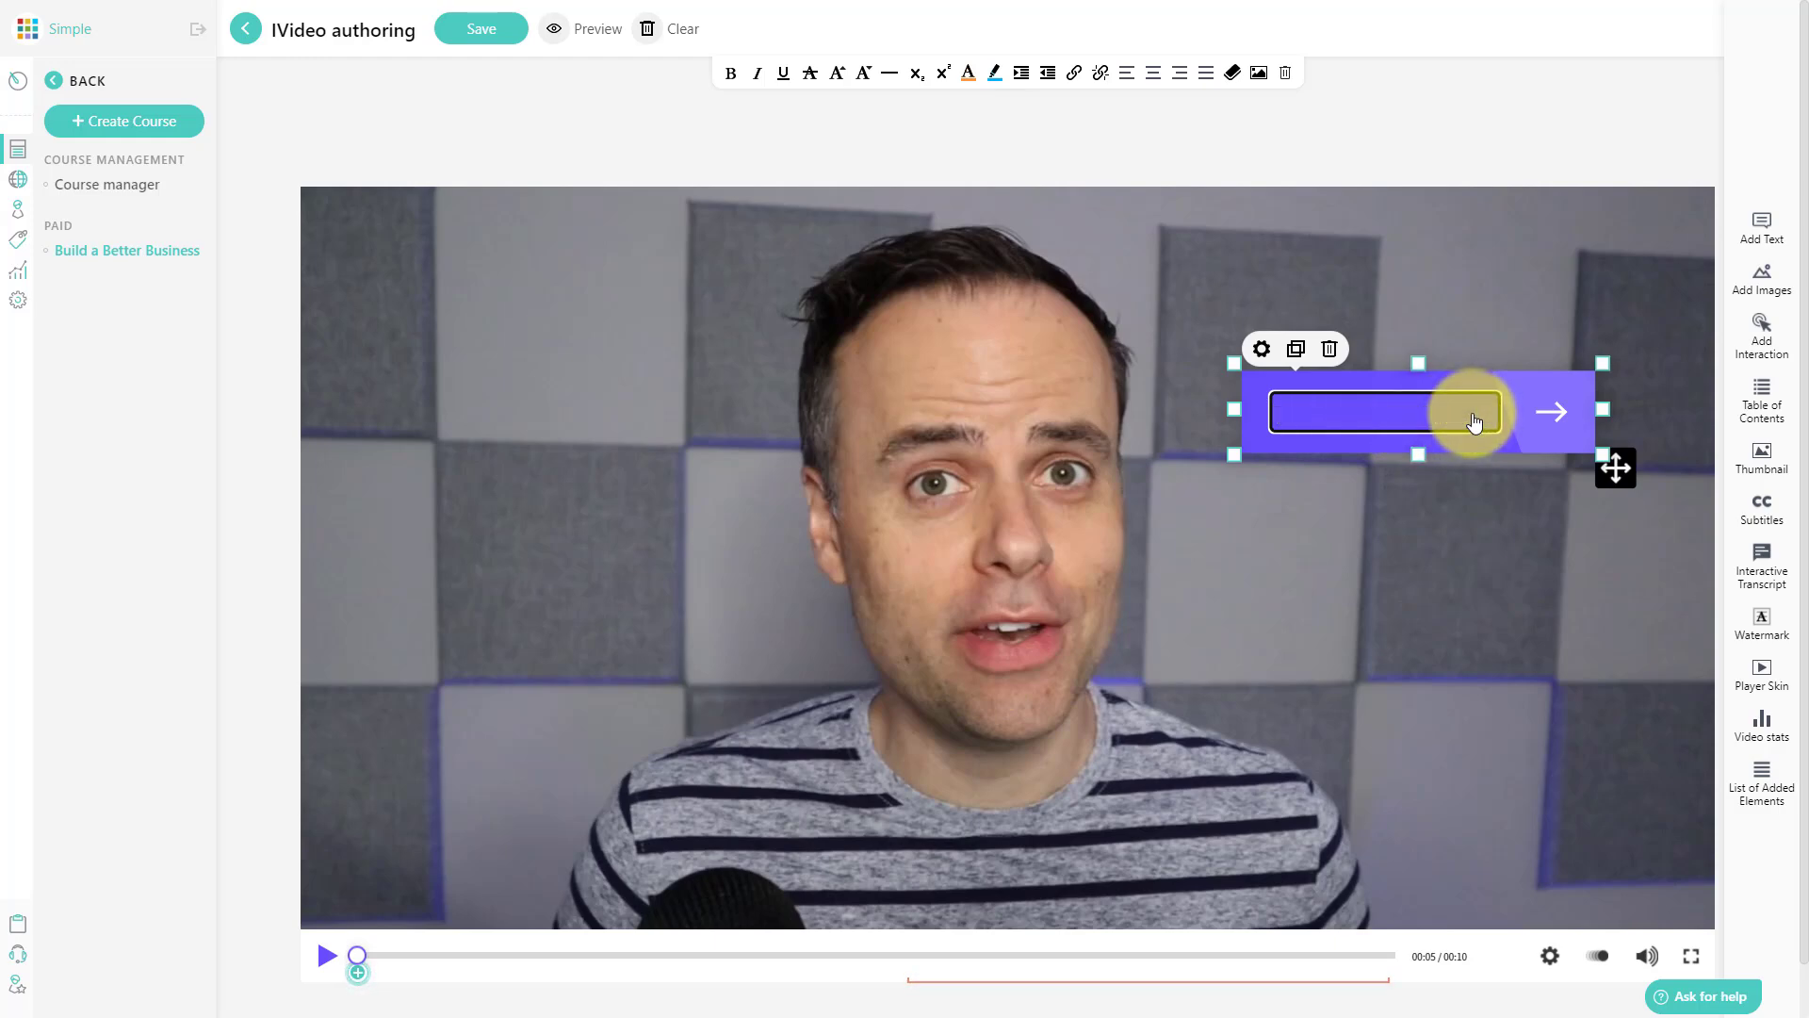
type("Watch this ")
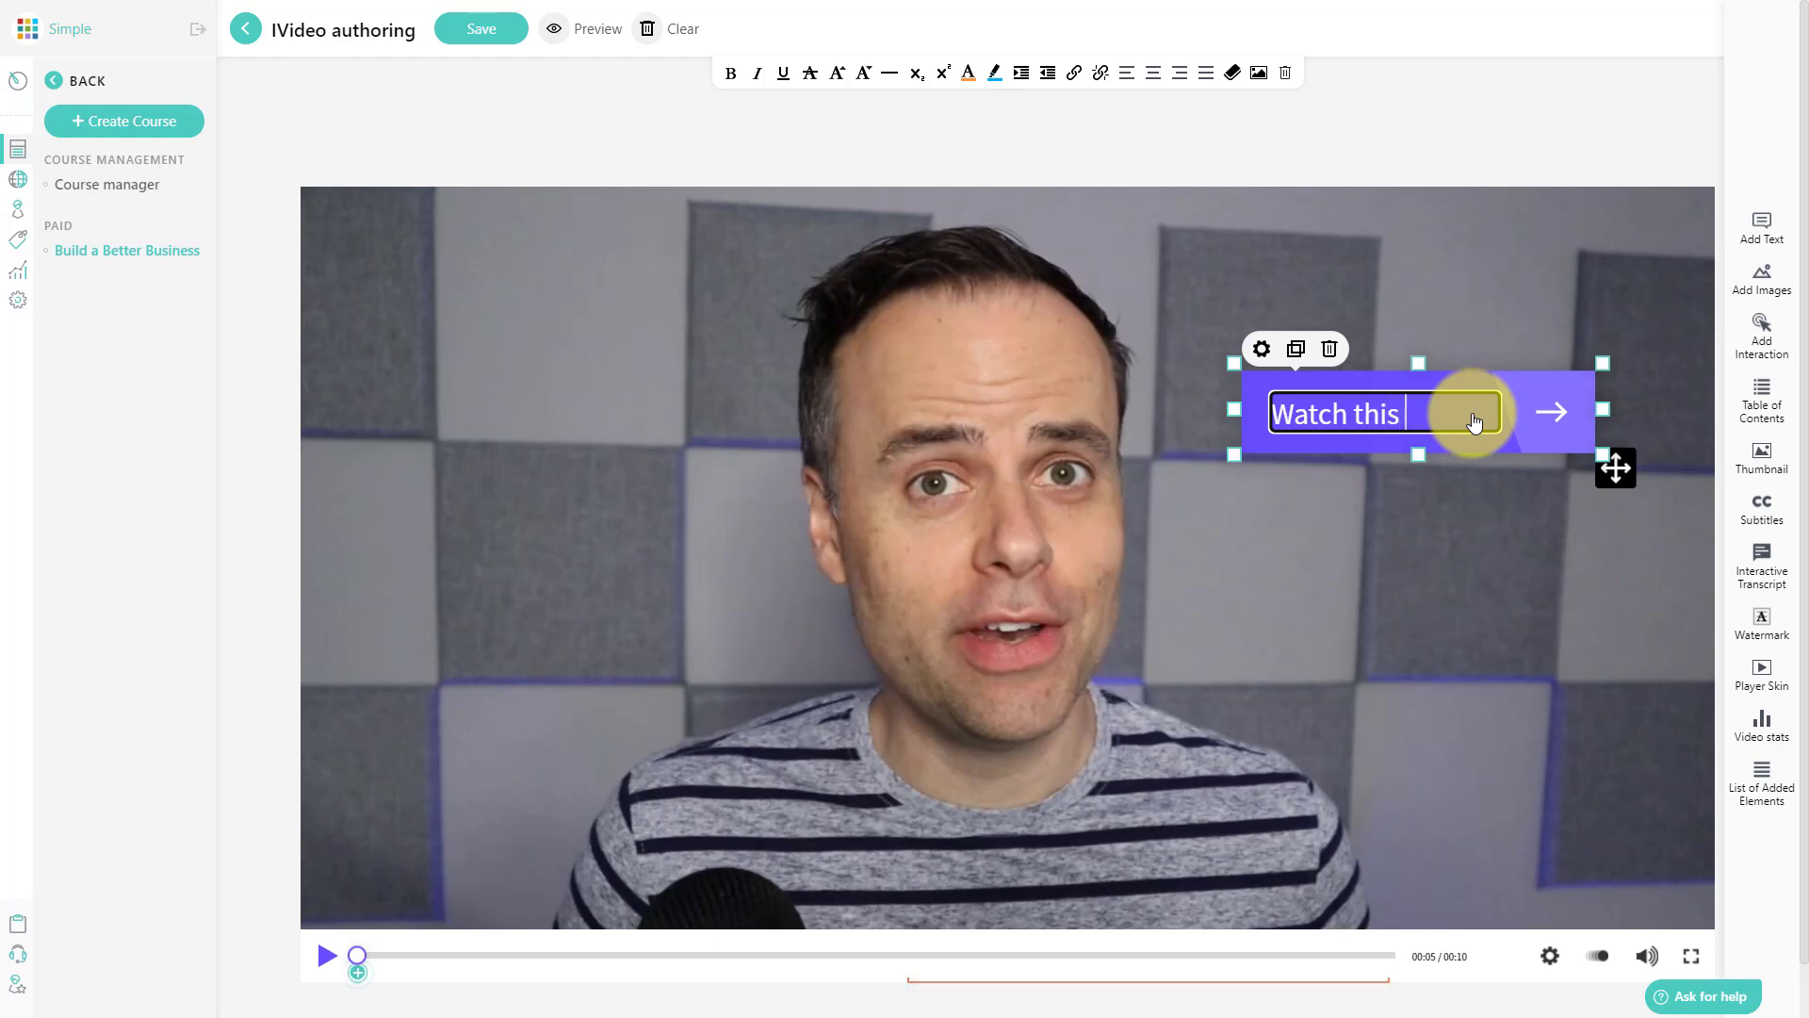
type("video")
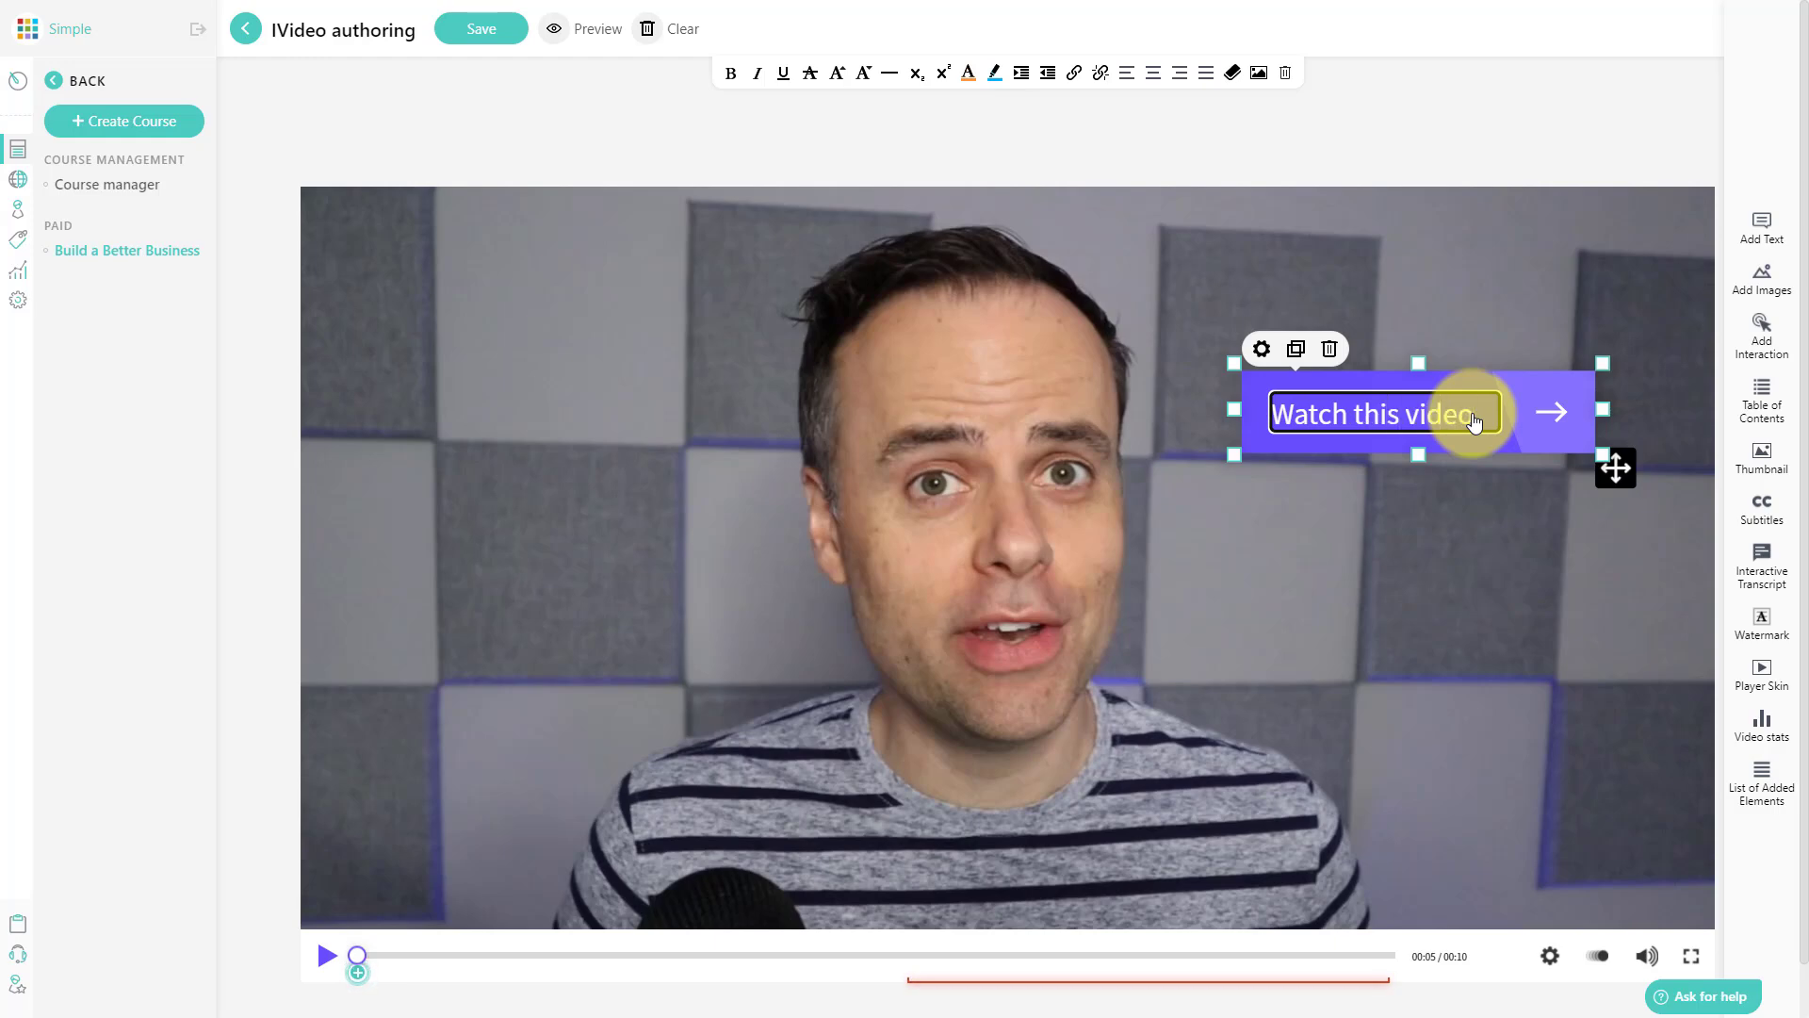
left_click(1263, 351)
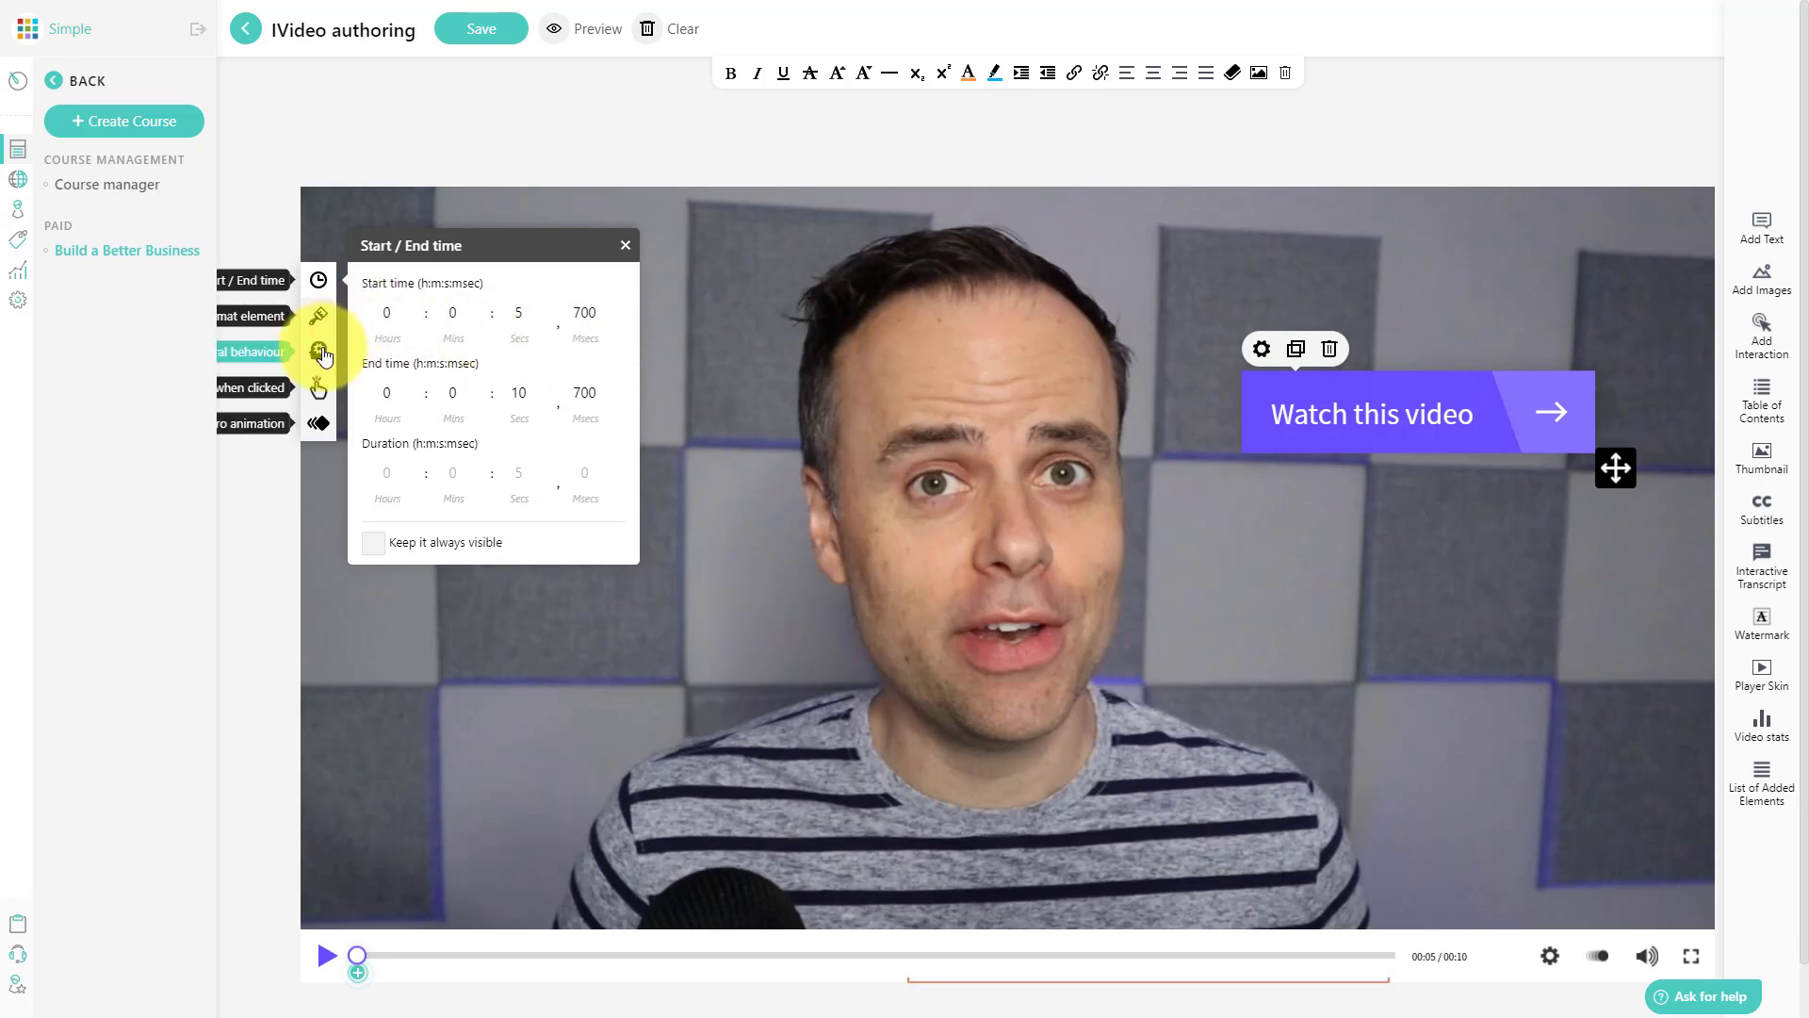
left_click(318, 387)
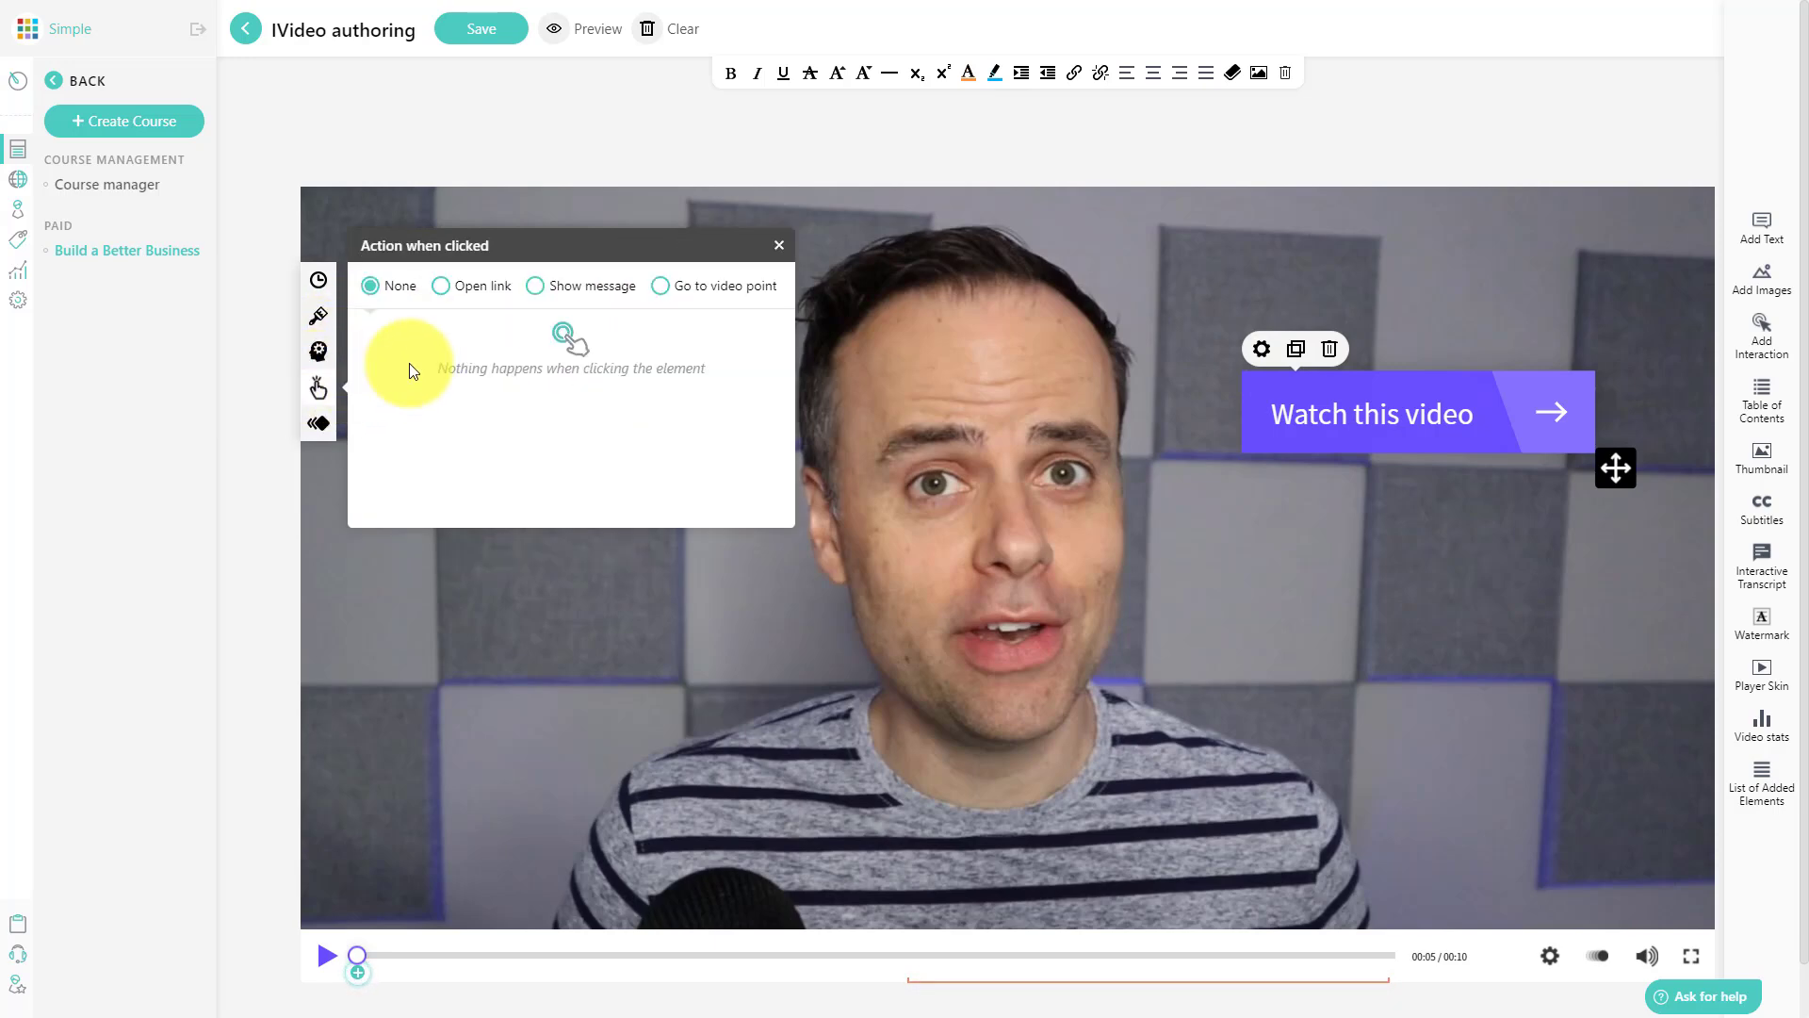
left_click(441, 288)
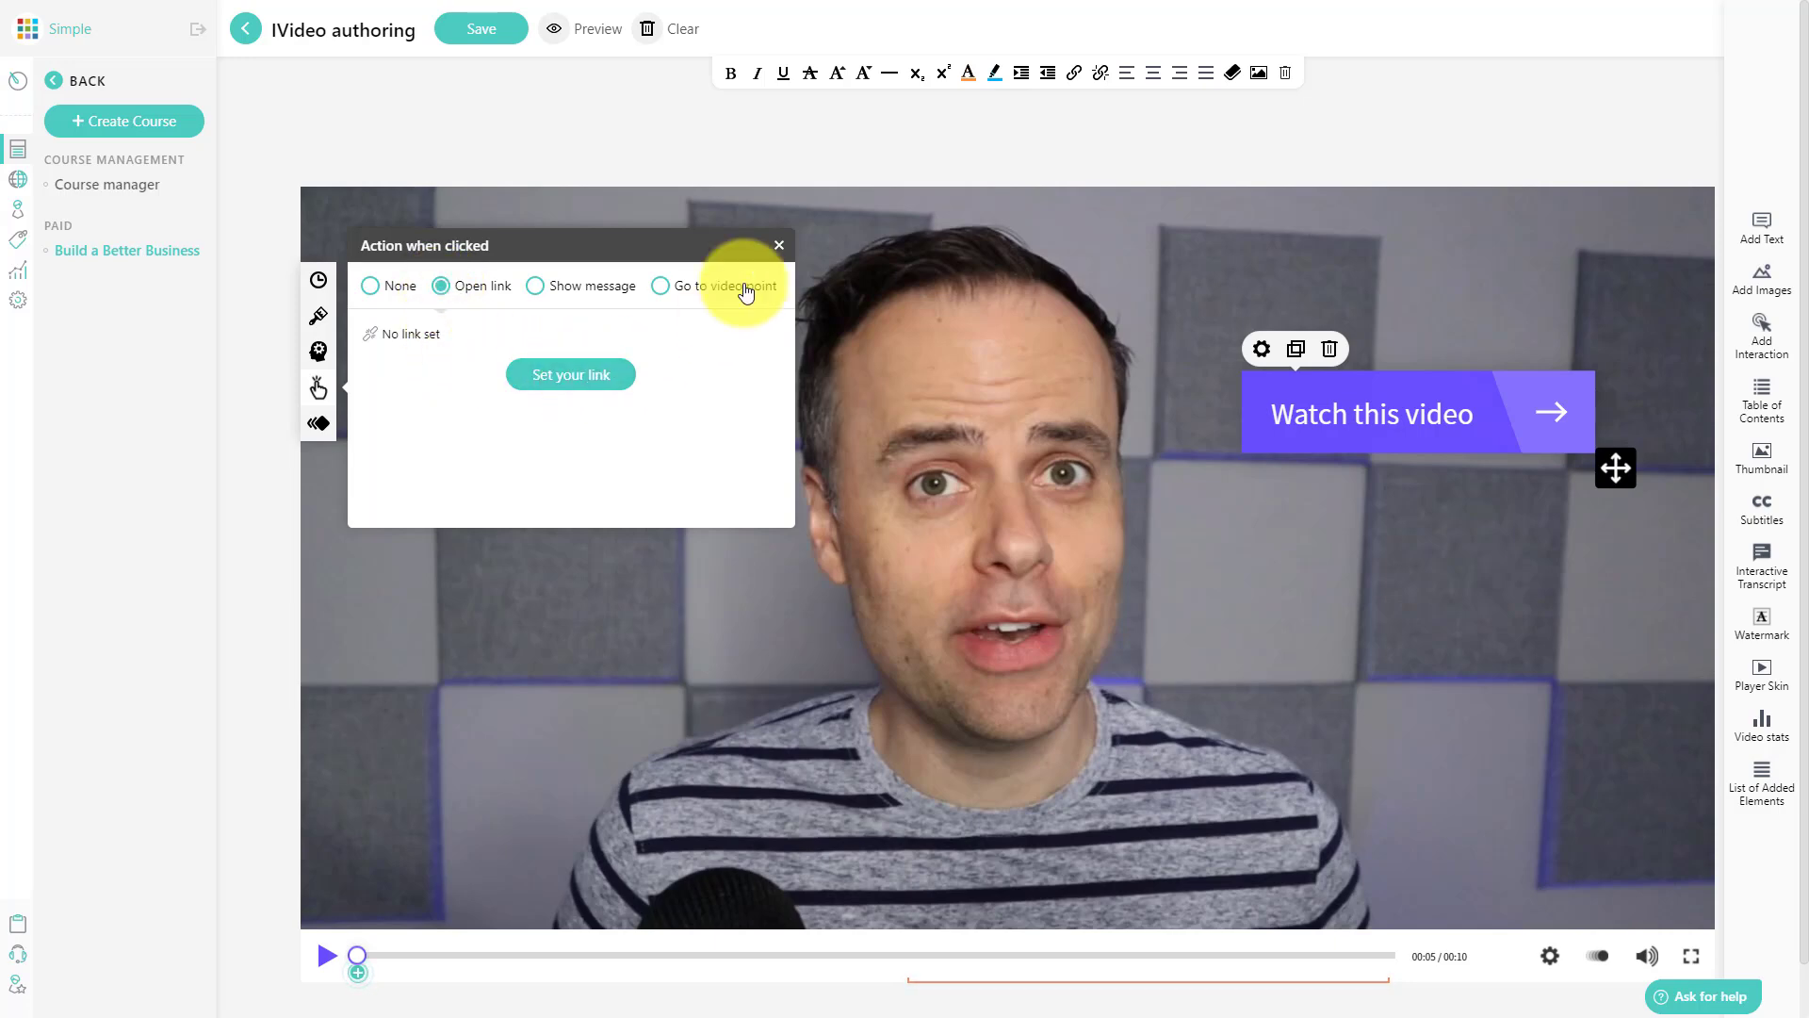
left_click(779, 247)
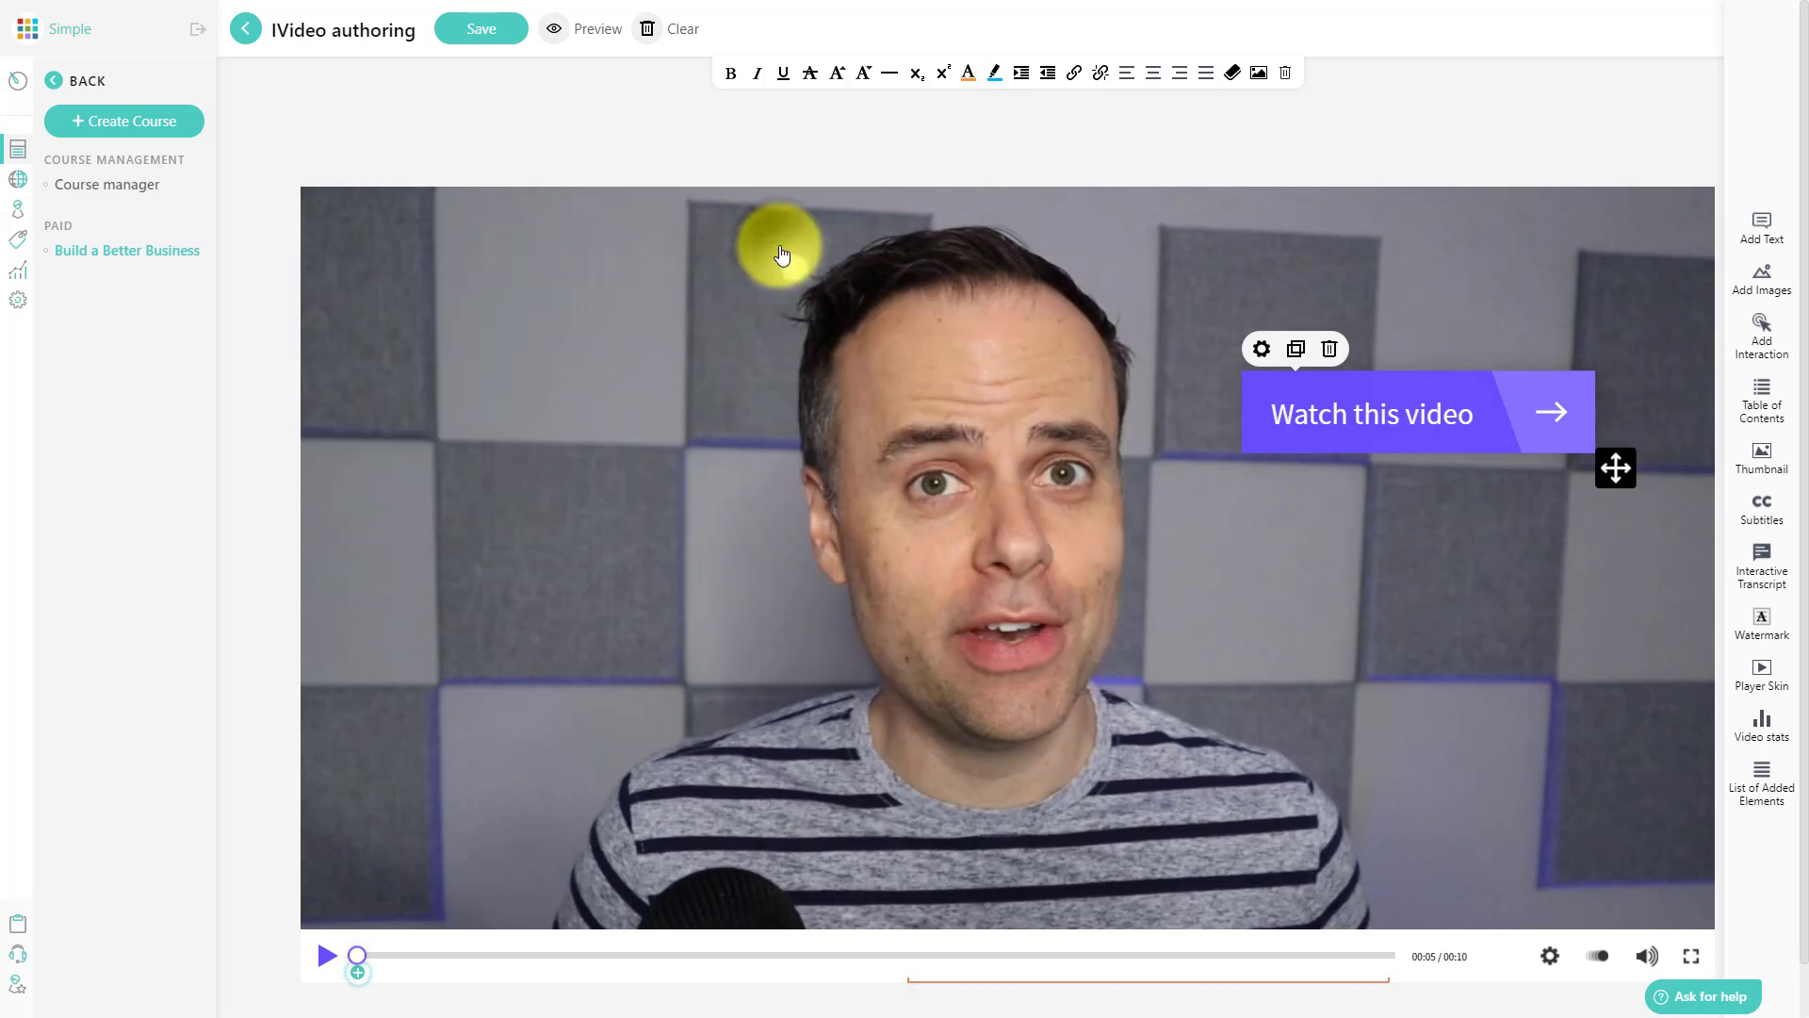
- Play the video, rewind to about 4 seconds and replay to check the button appears
left_click(327, 962)
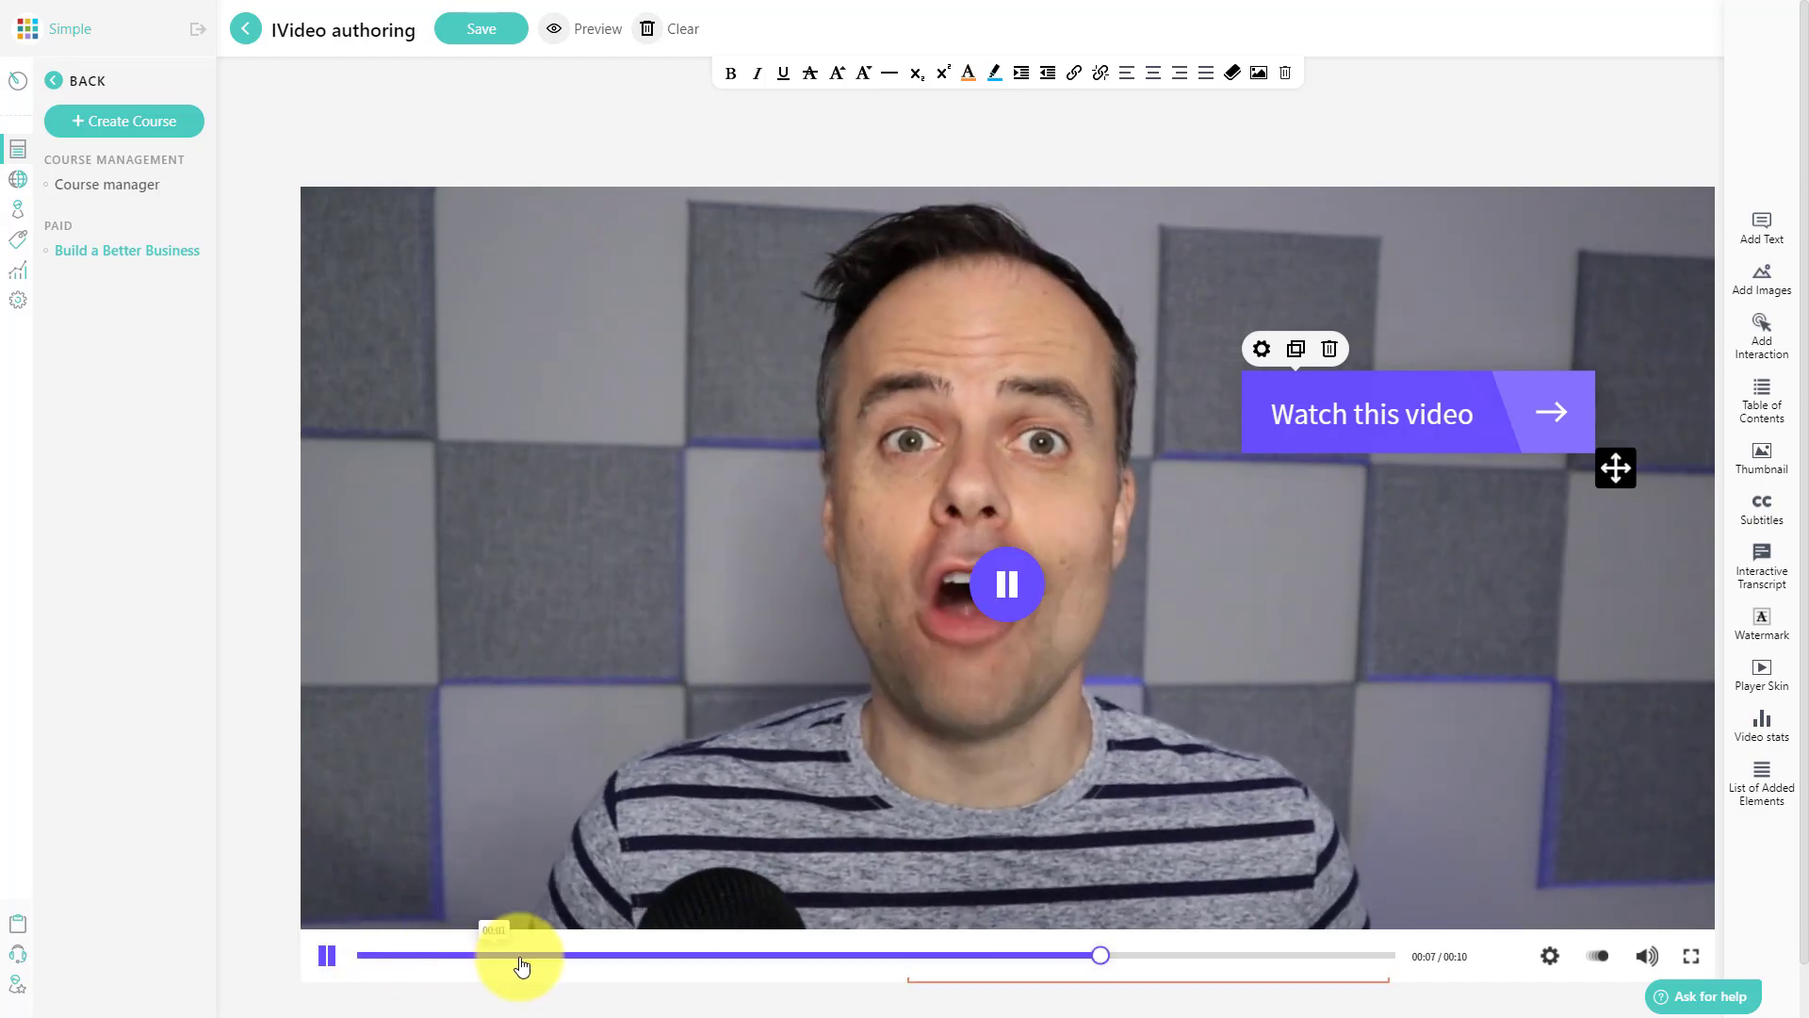
left_click(320, 954)
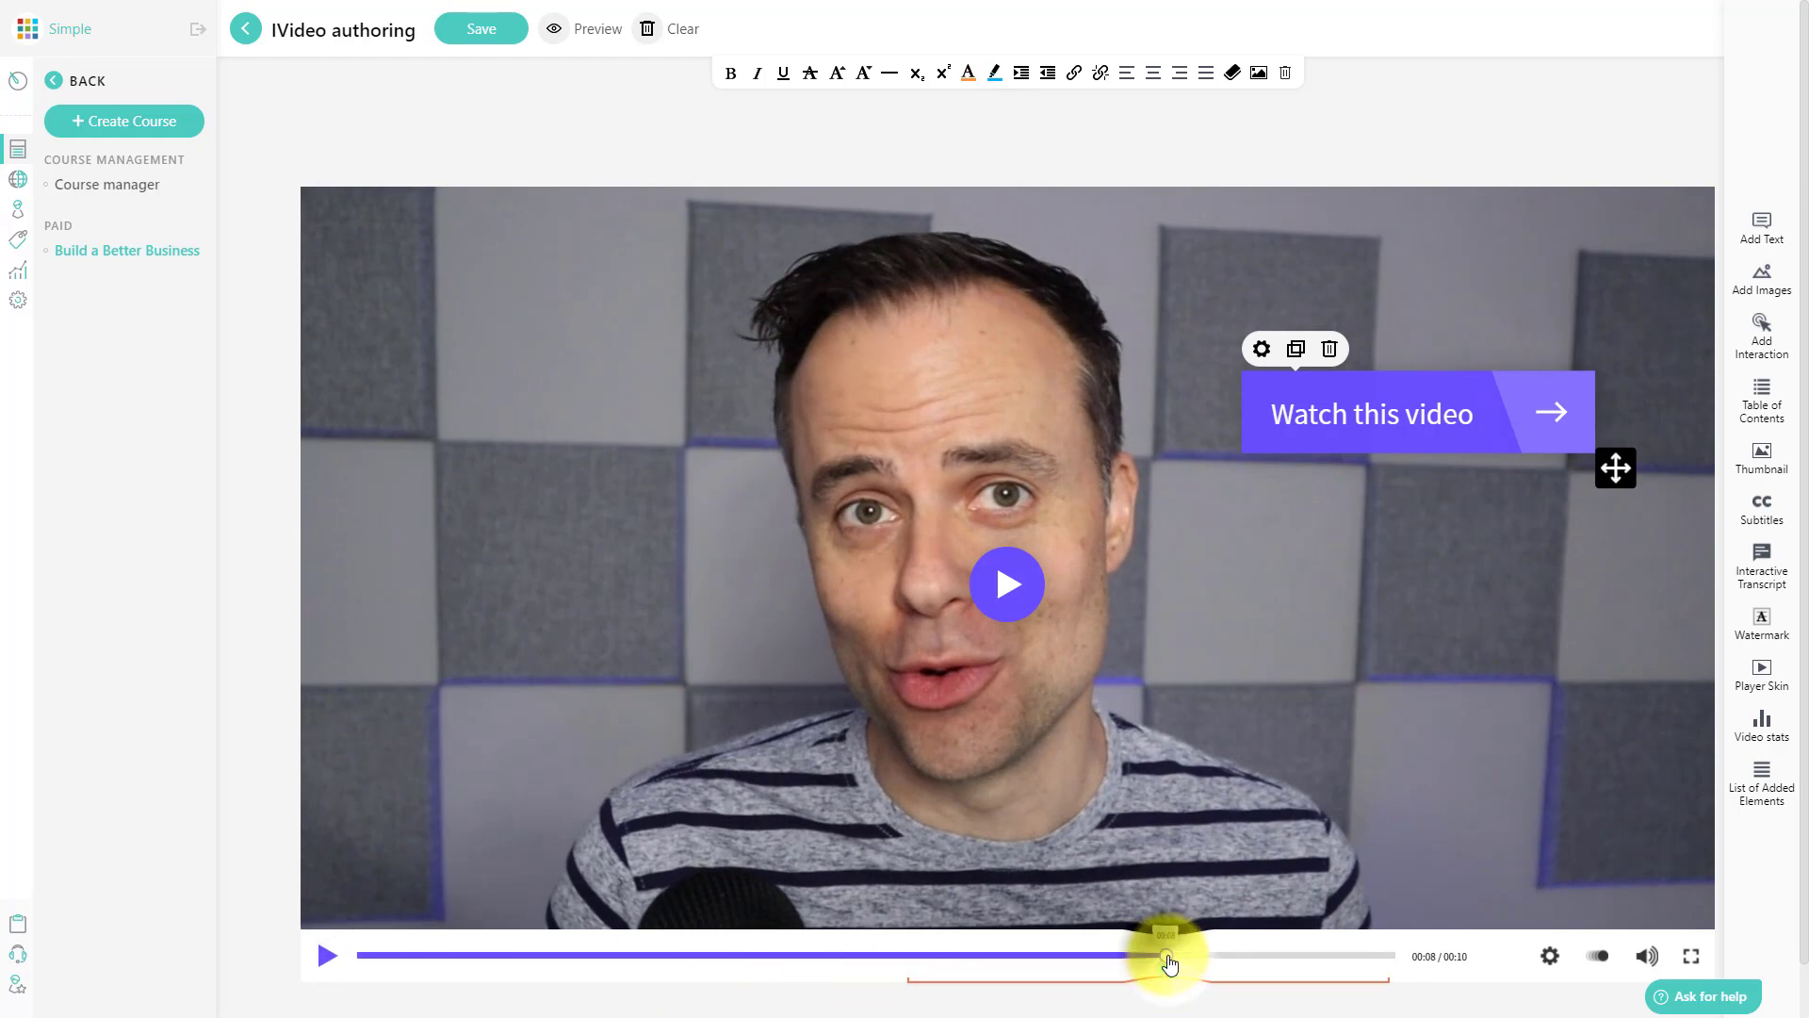
left_click_drag(980, 966, 758, 965)
left_click(327, 957)
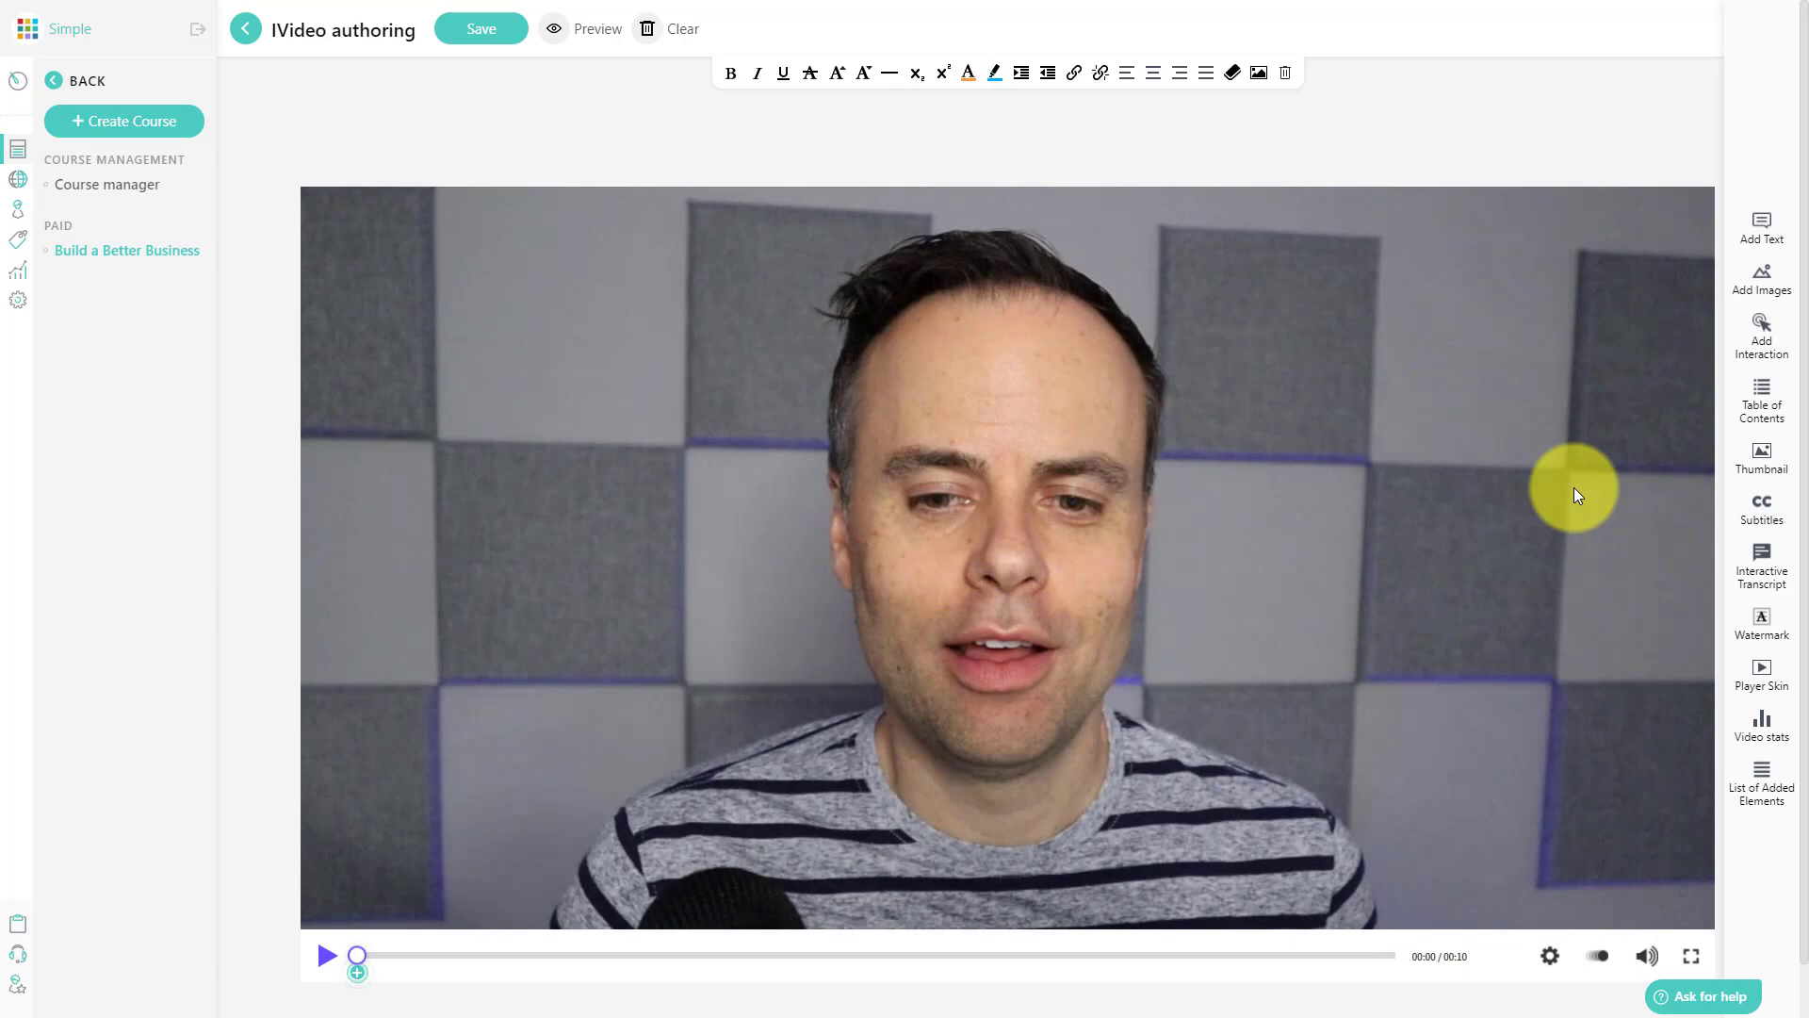
- Add the pink sunset True/False template from the Questions tab to the video
left_click(1761, 328)
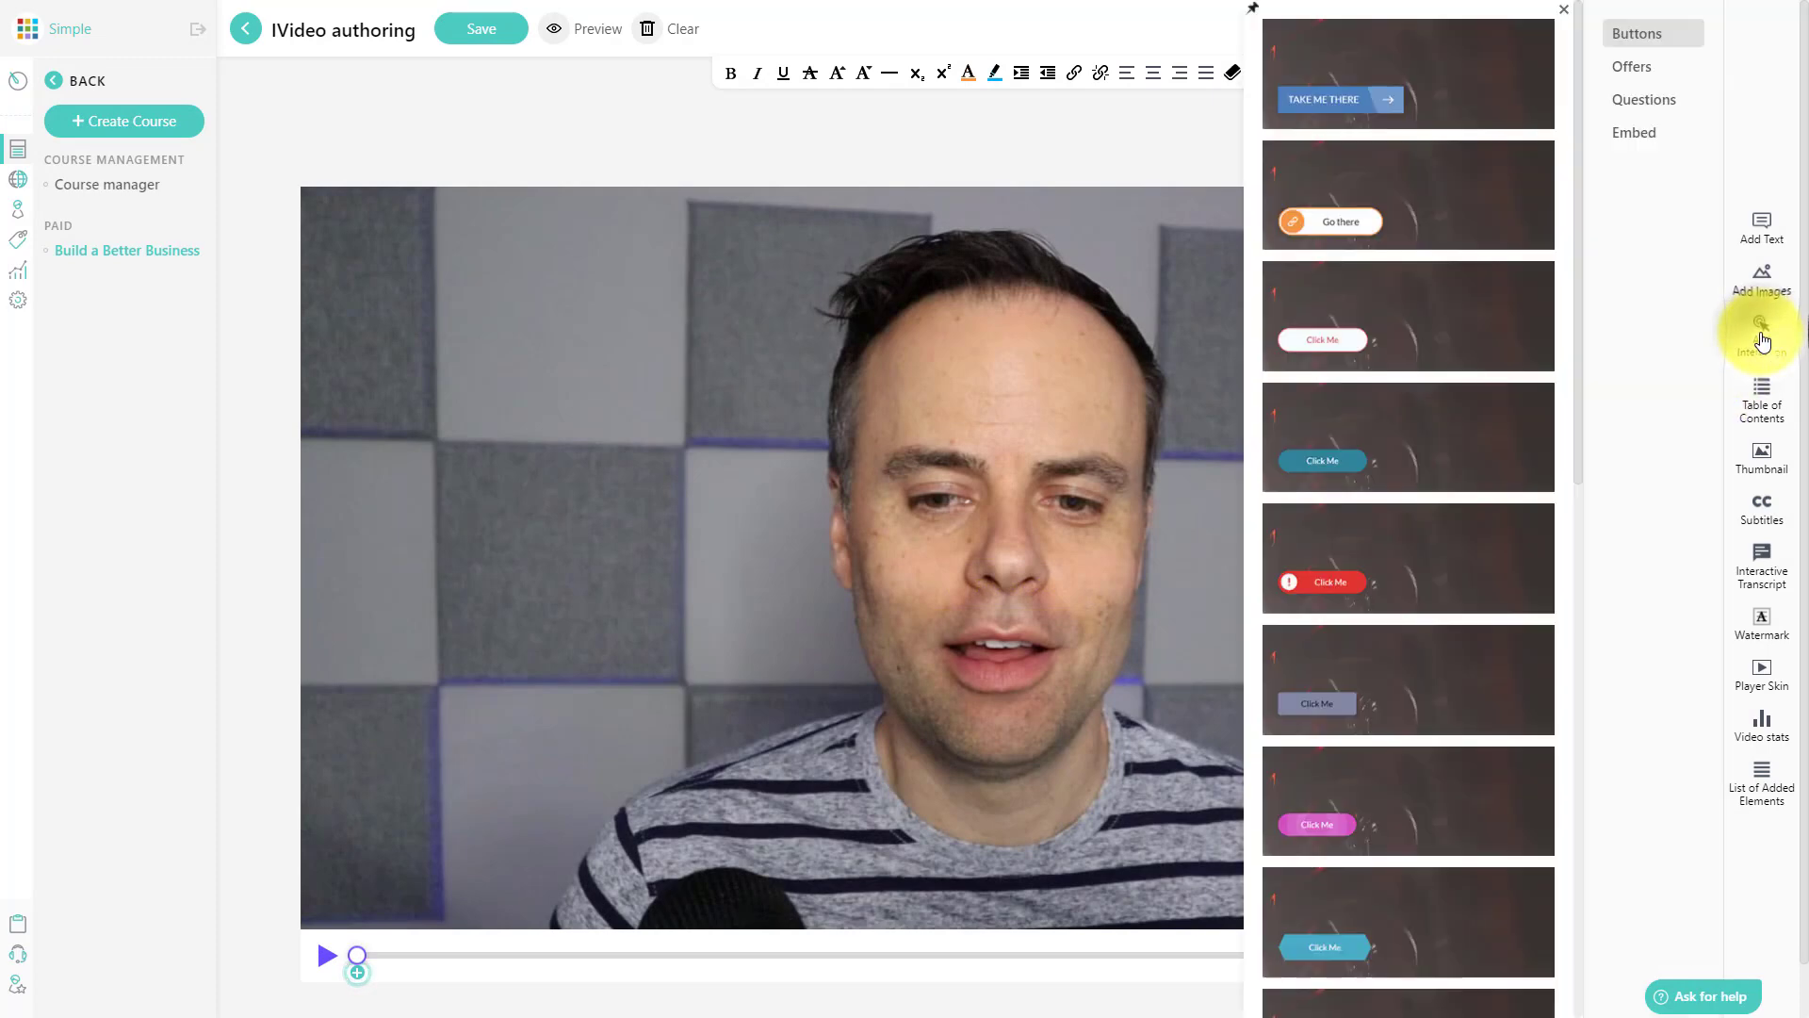
left_click(1640, 100)
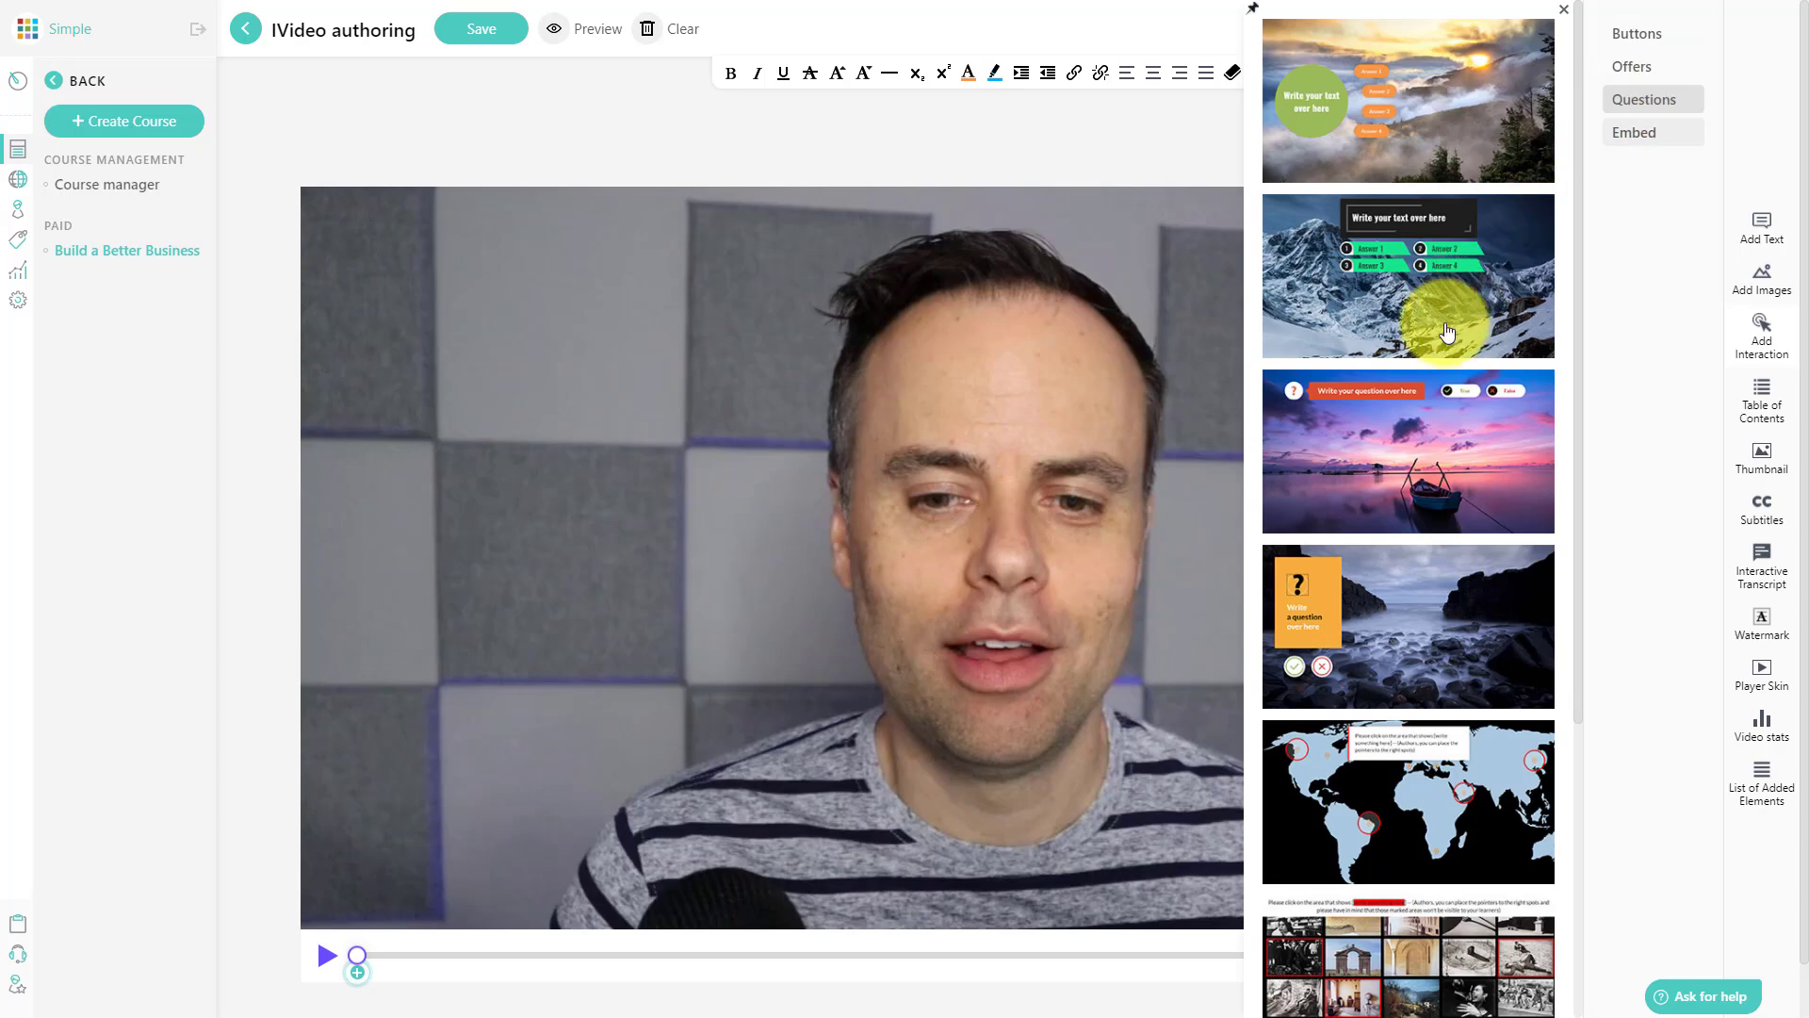
scroll(1440, 448, "down", 4)
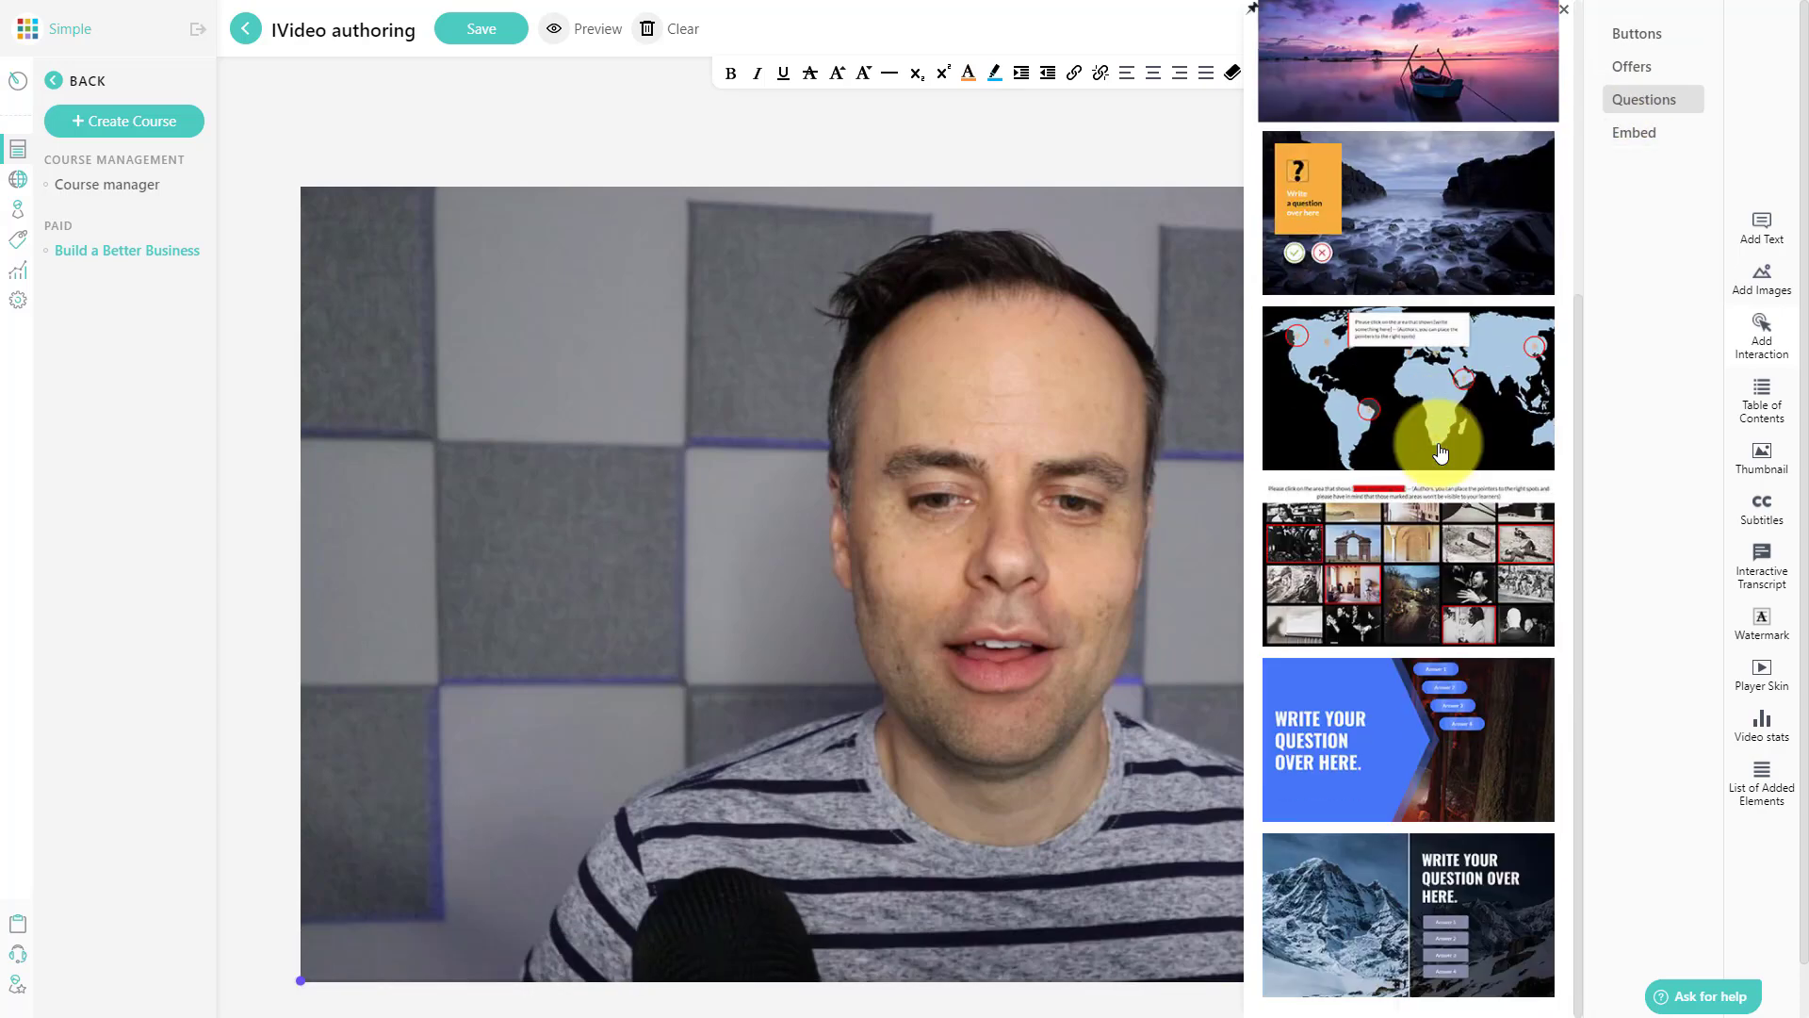
scroll(1452, 452, "up", 4)
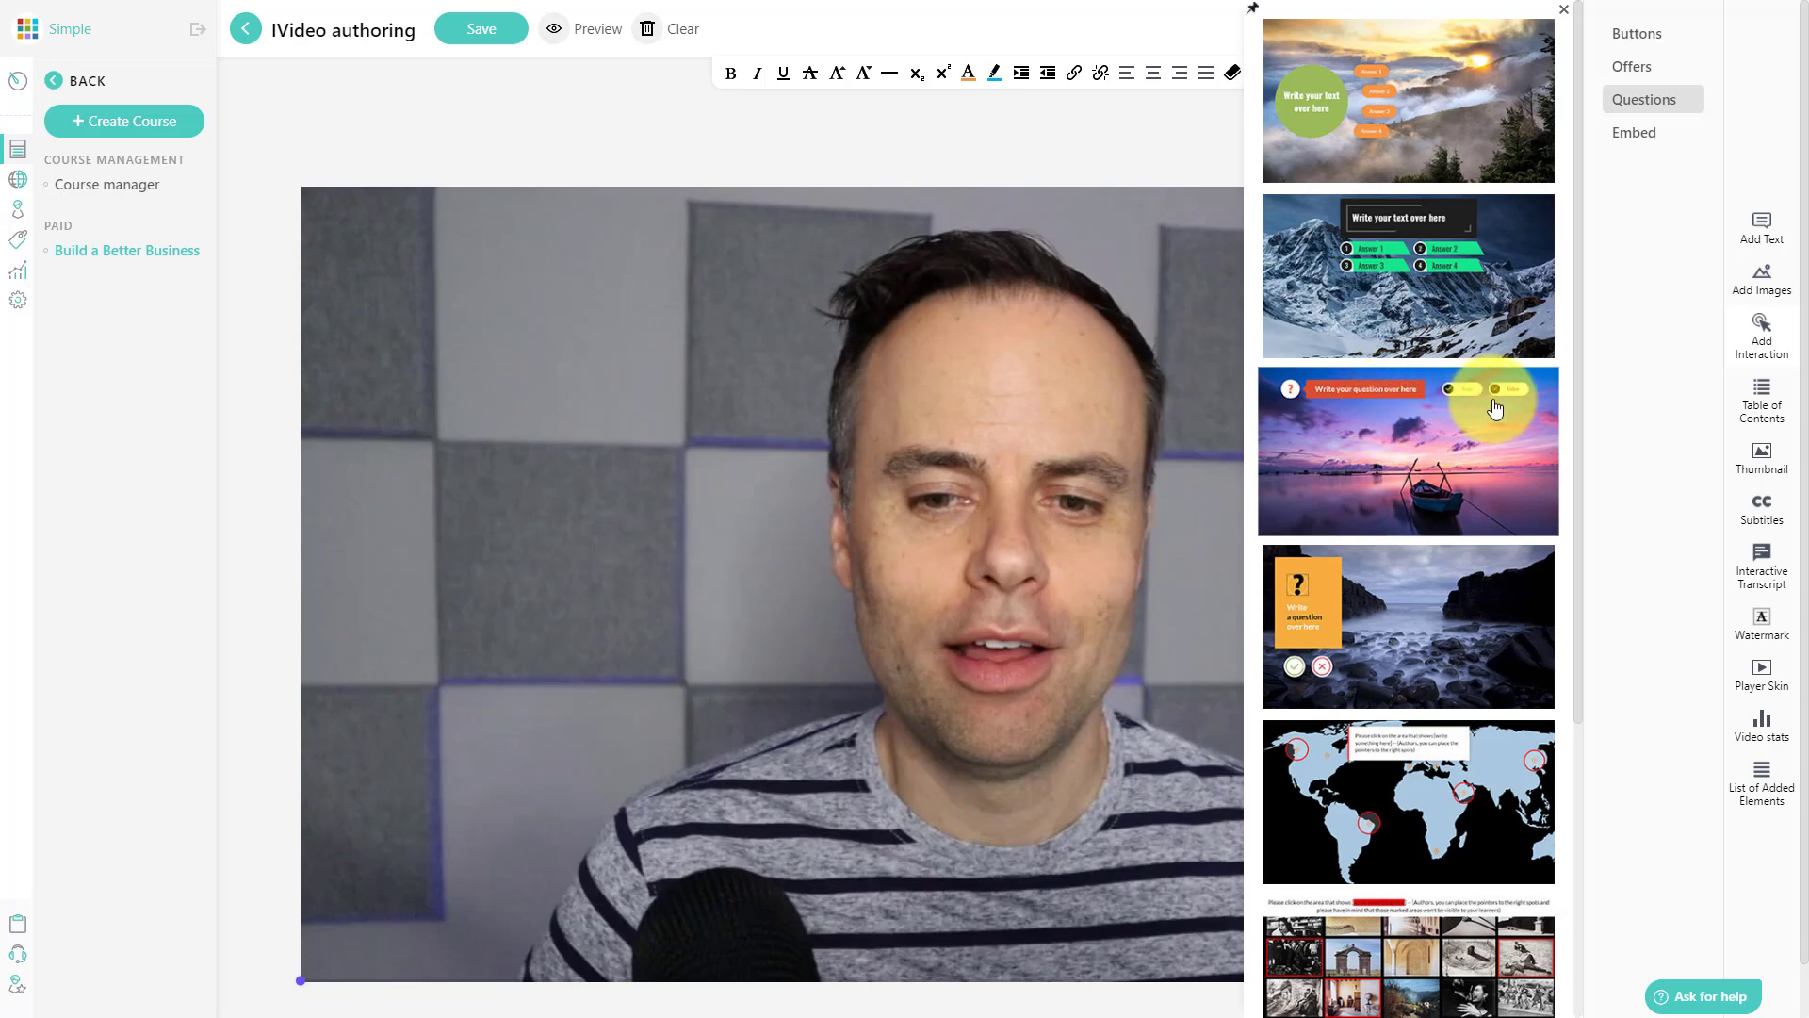
left_click(1384, 429)
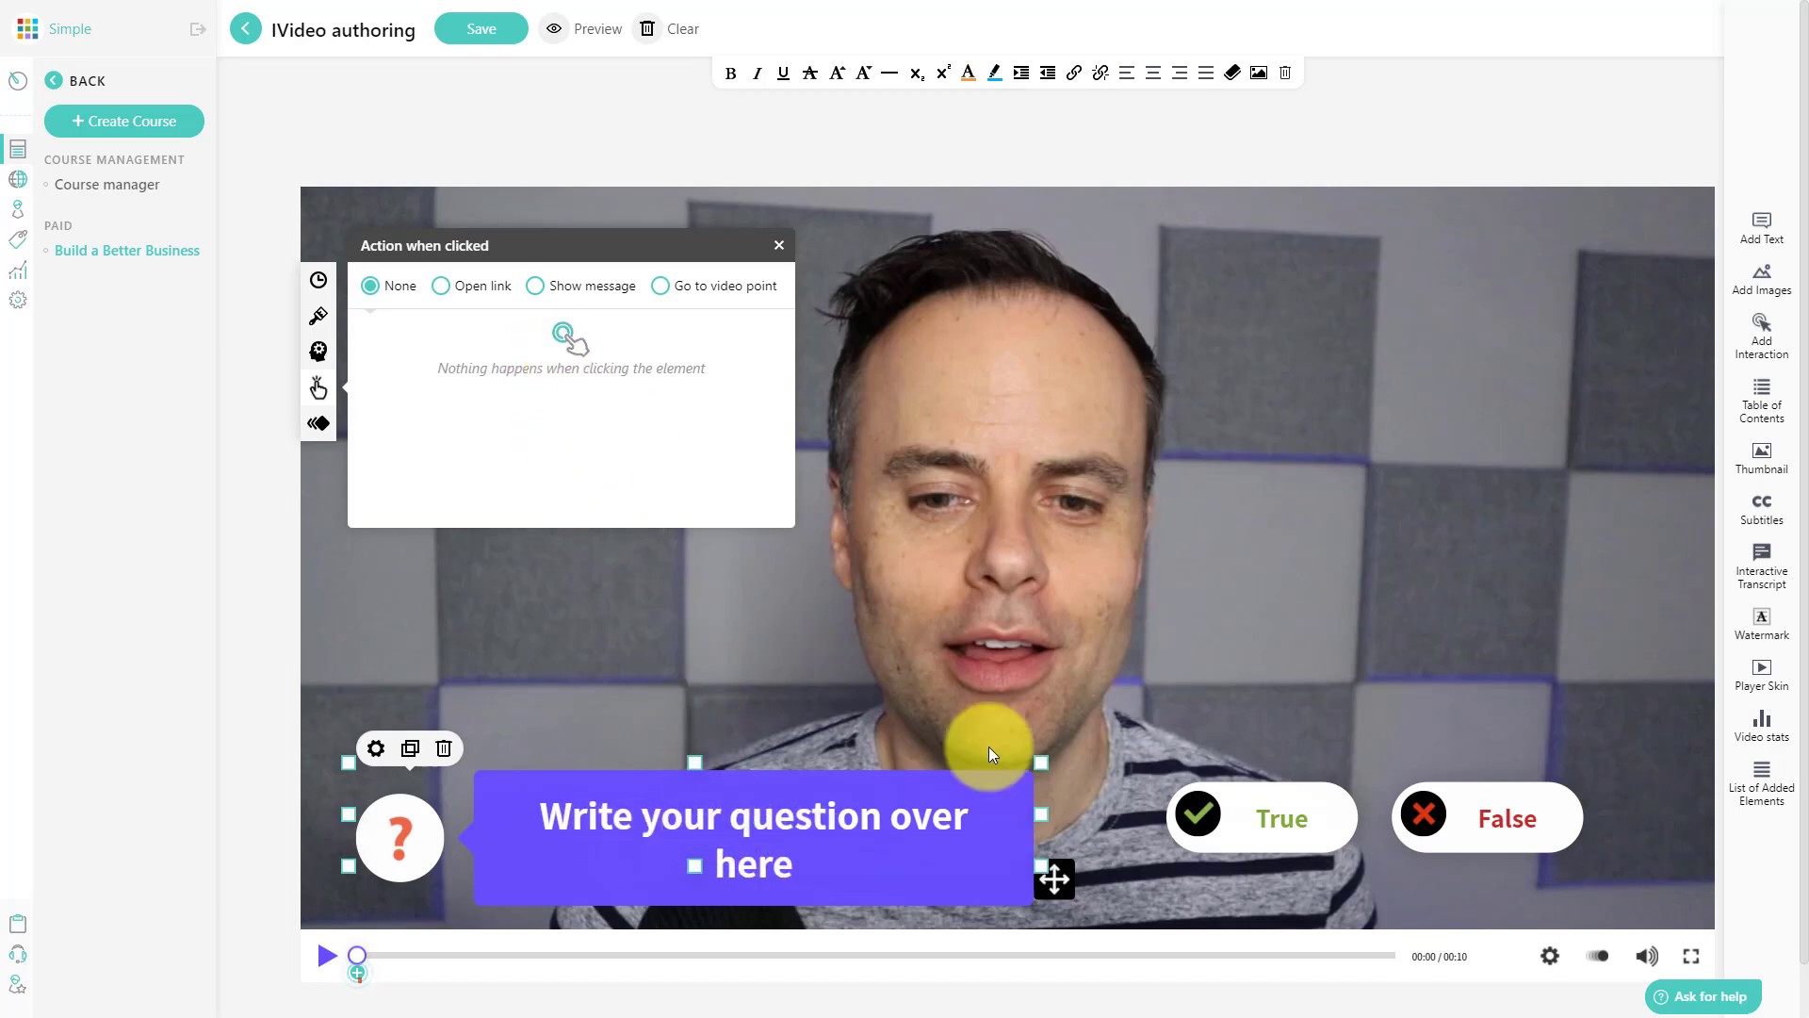
- Check the True/False question's start and end times in the element panel
mouse_move(1281, 824)
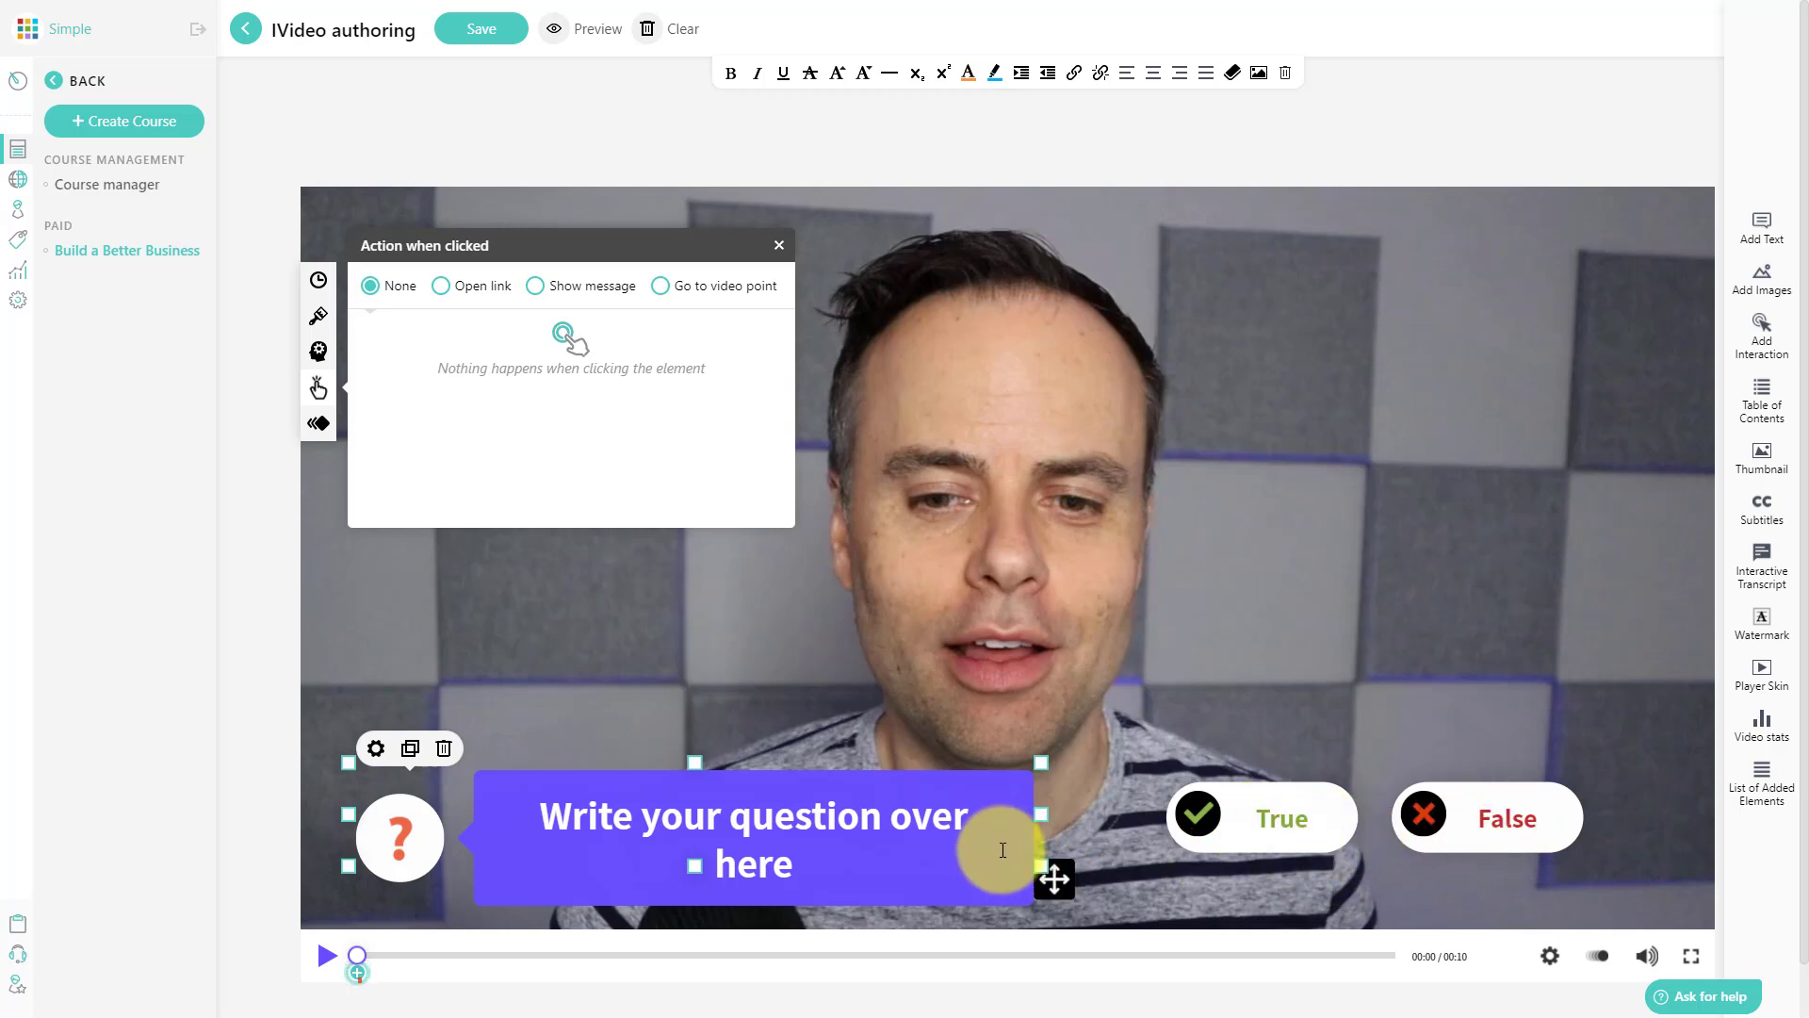
left_click(317, 280)
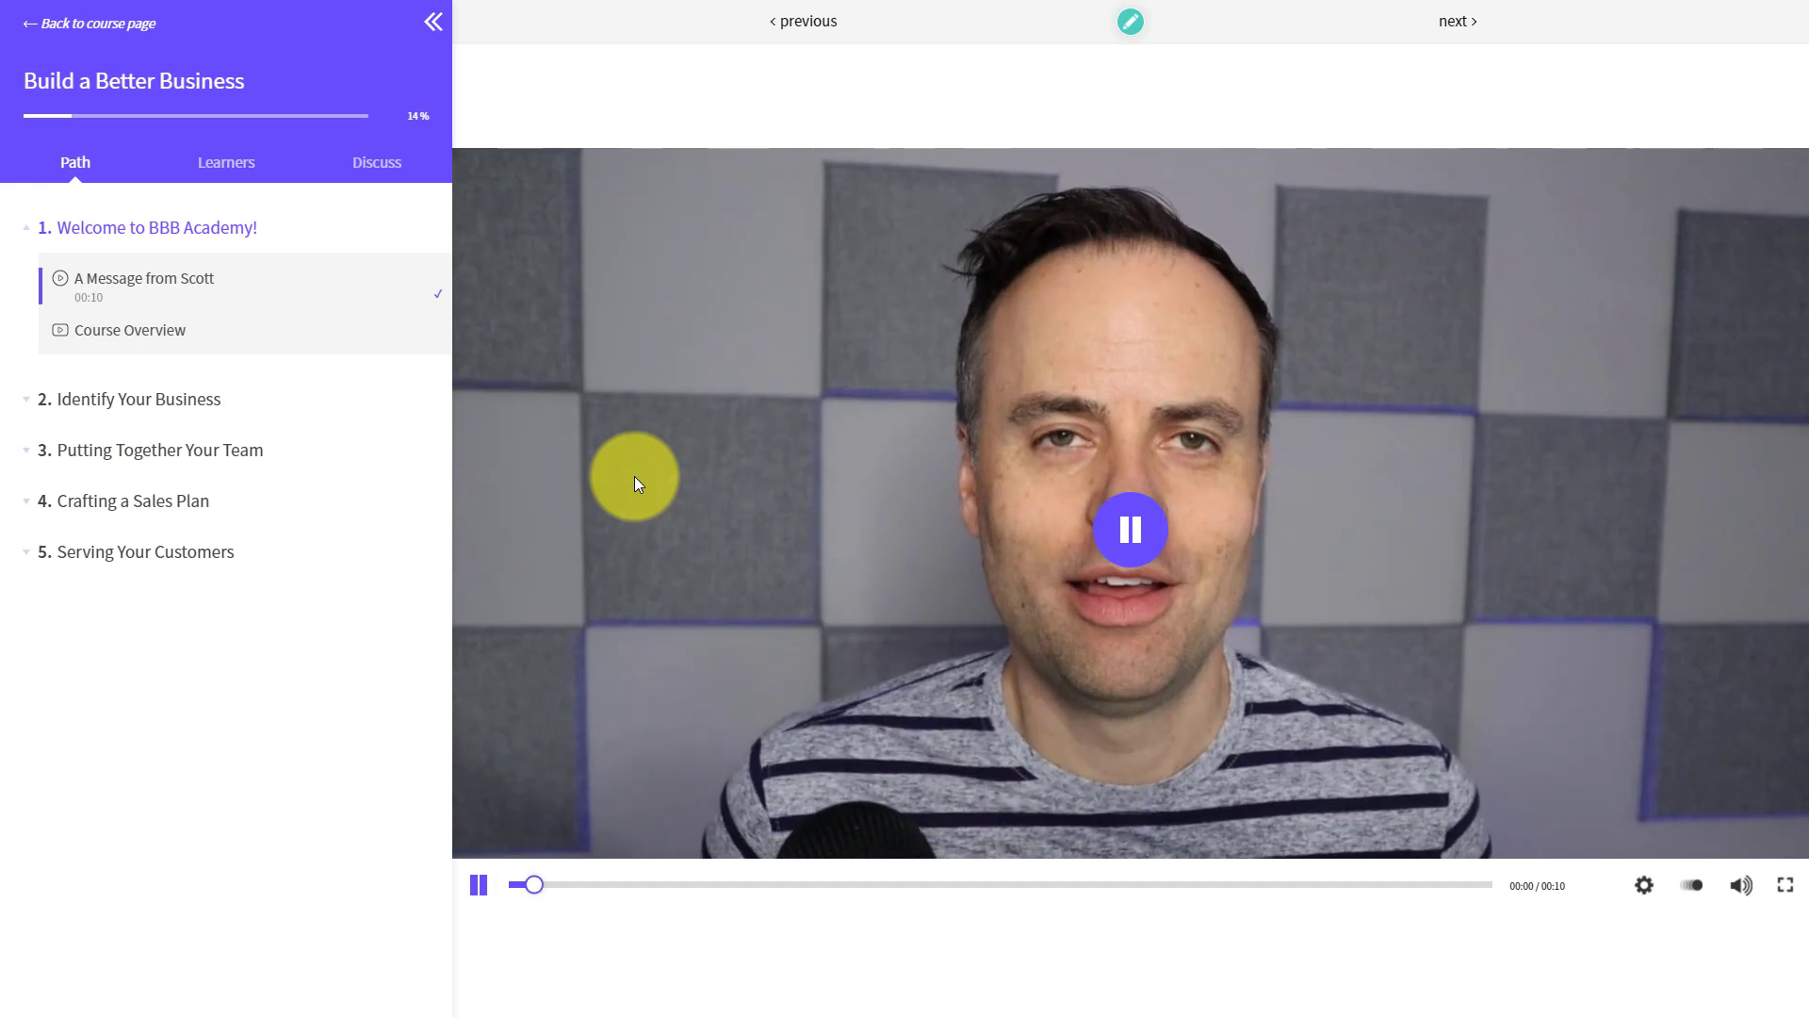
- Pause the intro video in the course player and expand, then collapse, the Identify Your Business lessons
left_click(480, 893)
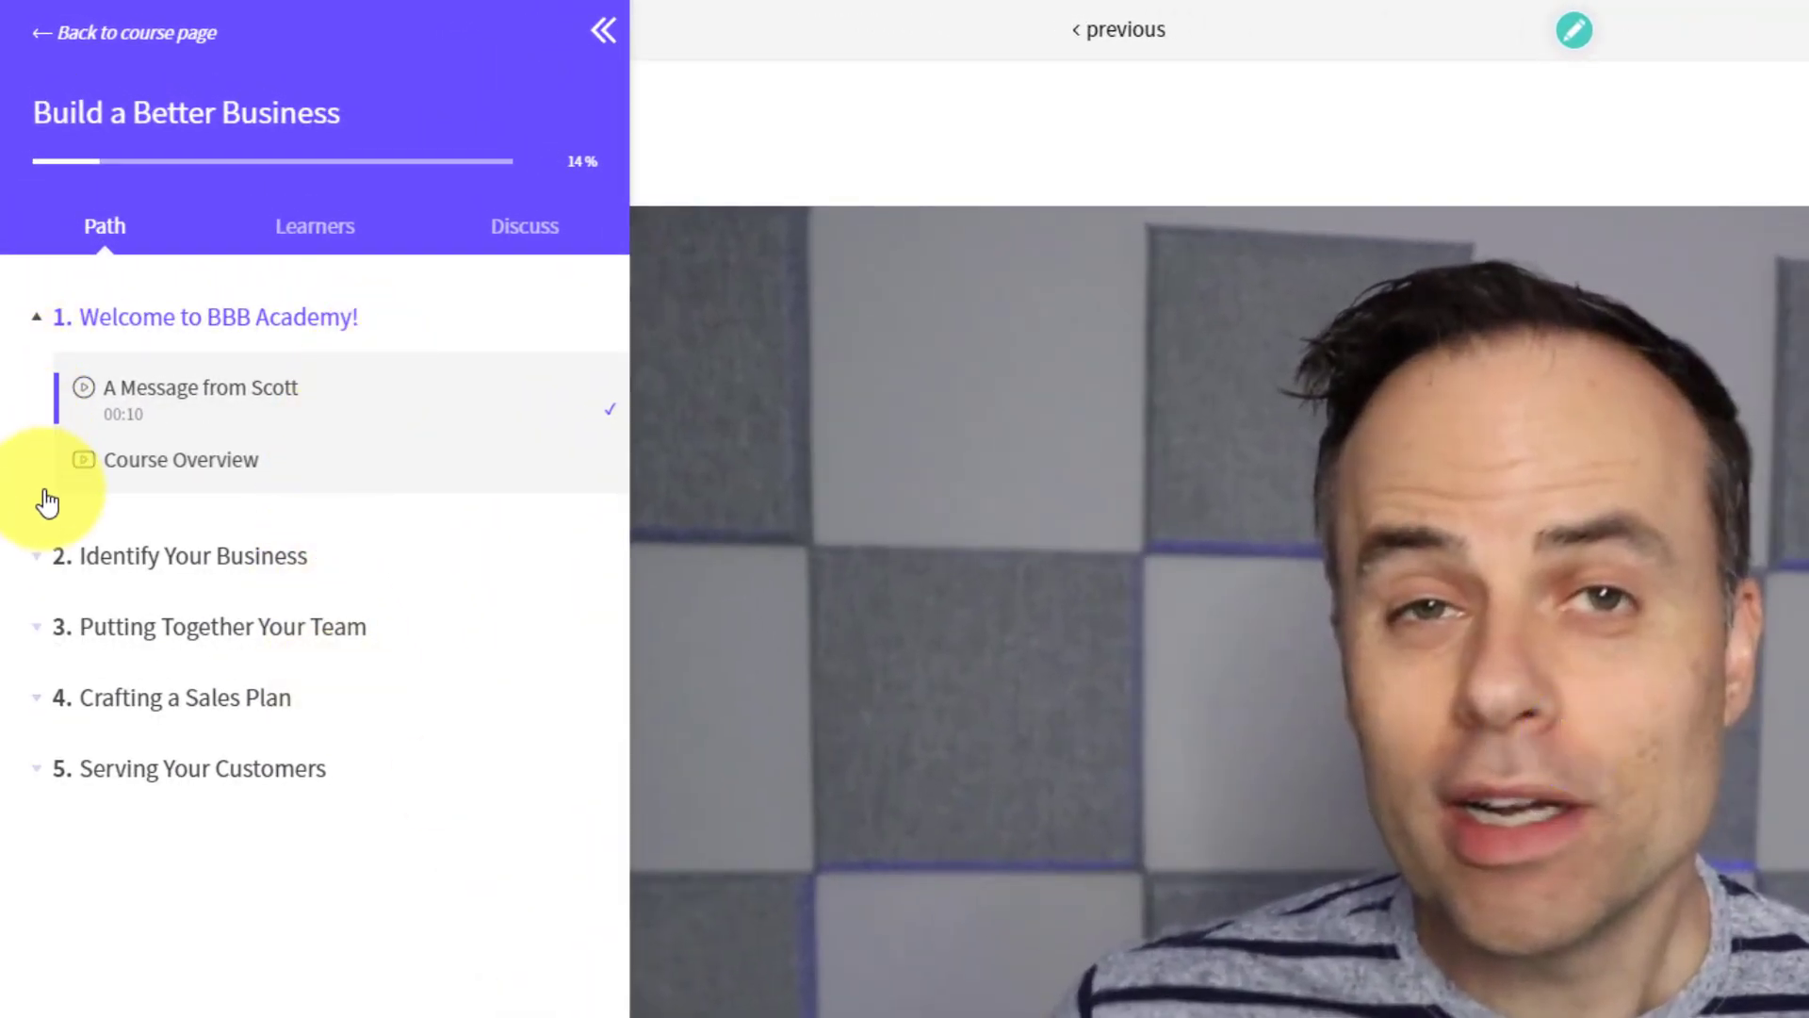
left_click(41, 562)
left_click(40, 562)
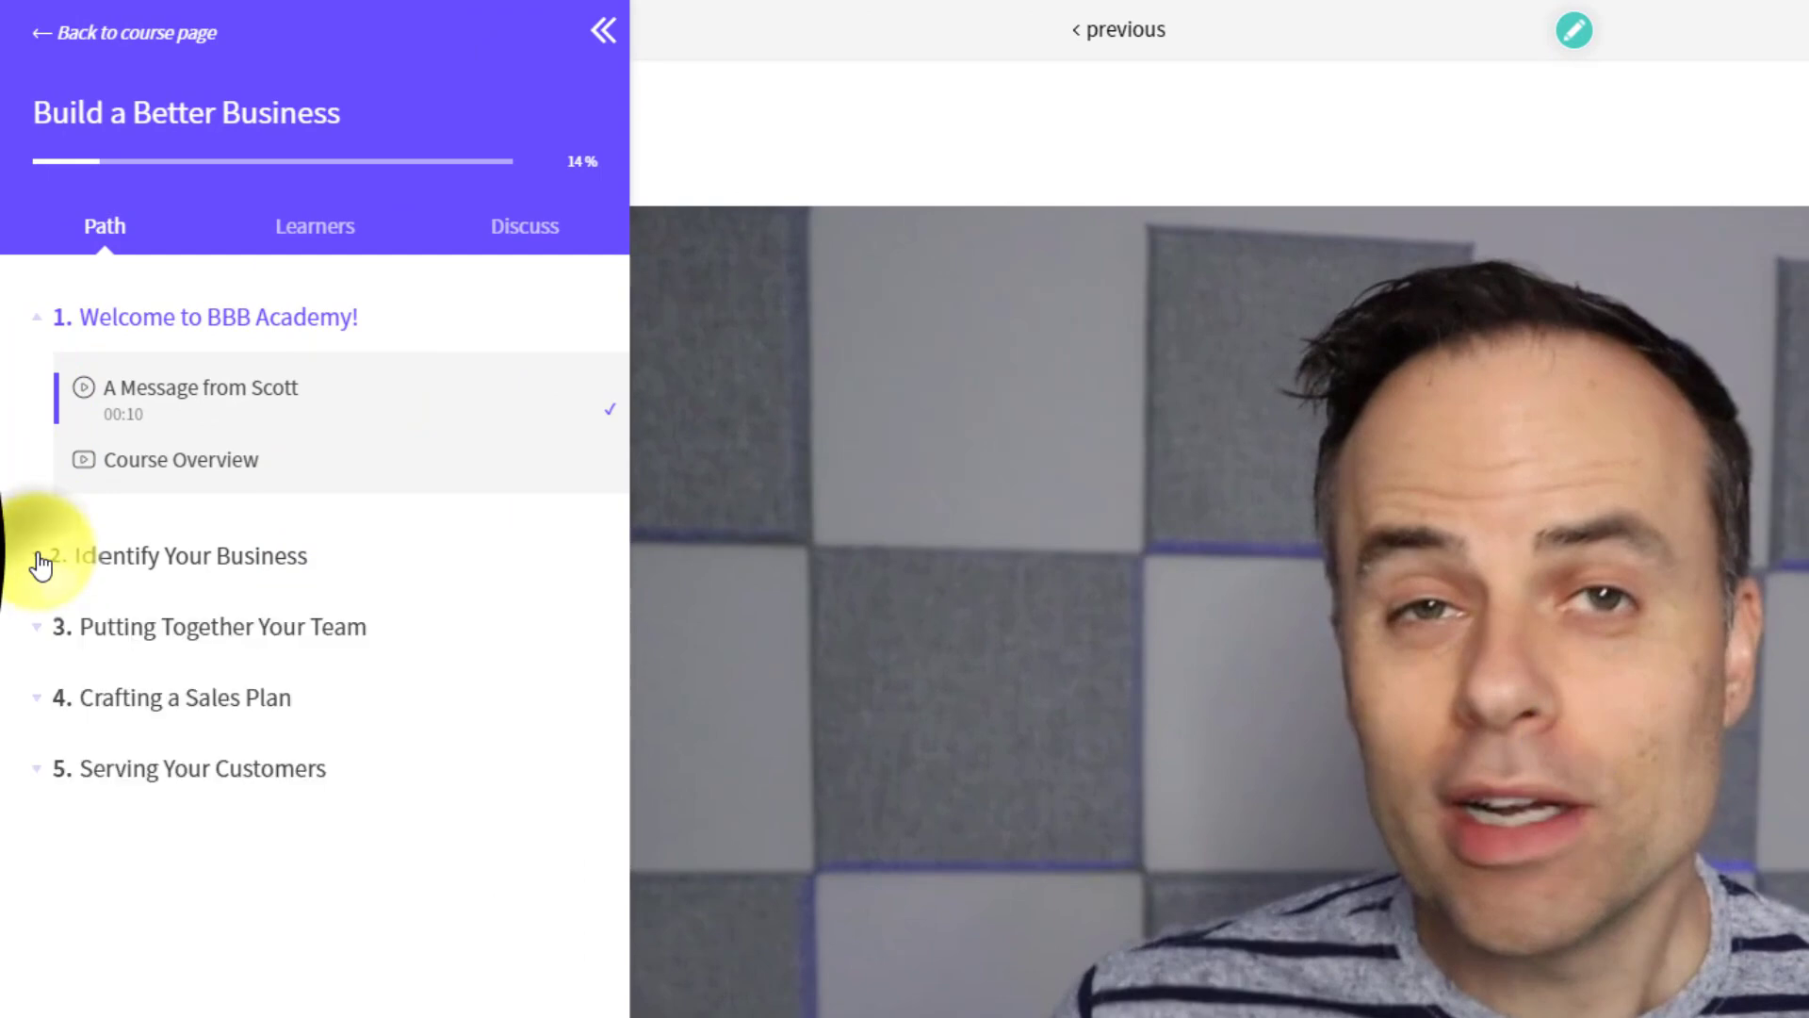